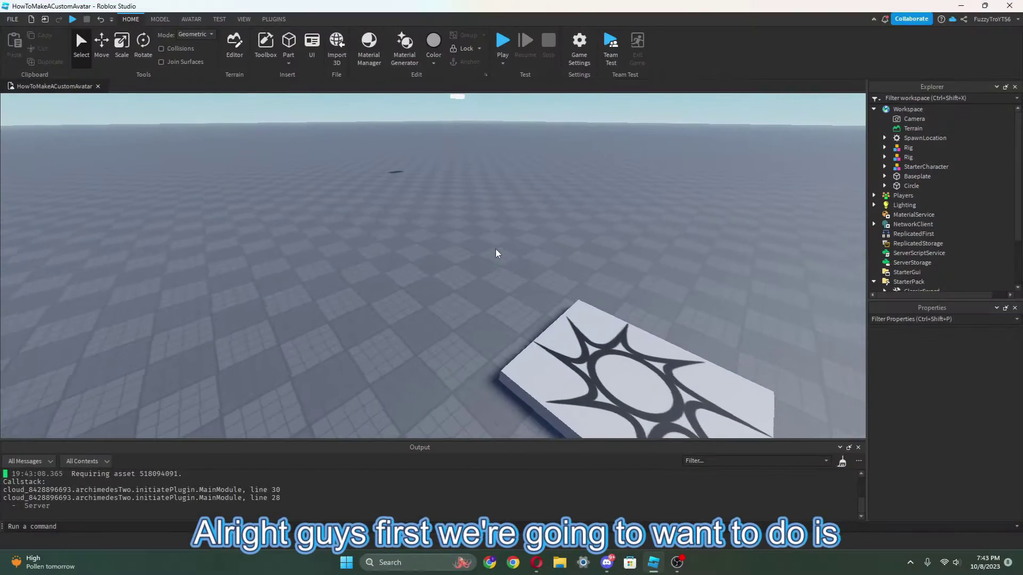
# Step: Insert a block part on an empty area of the baseplate
pyautogui.moveTo(495, 253); pyautogui.dragTo(497, 253, button='right')
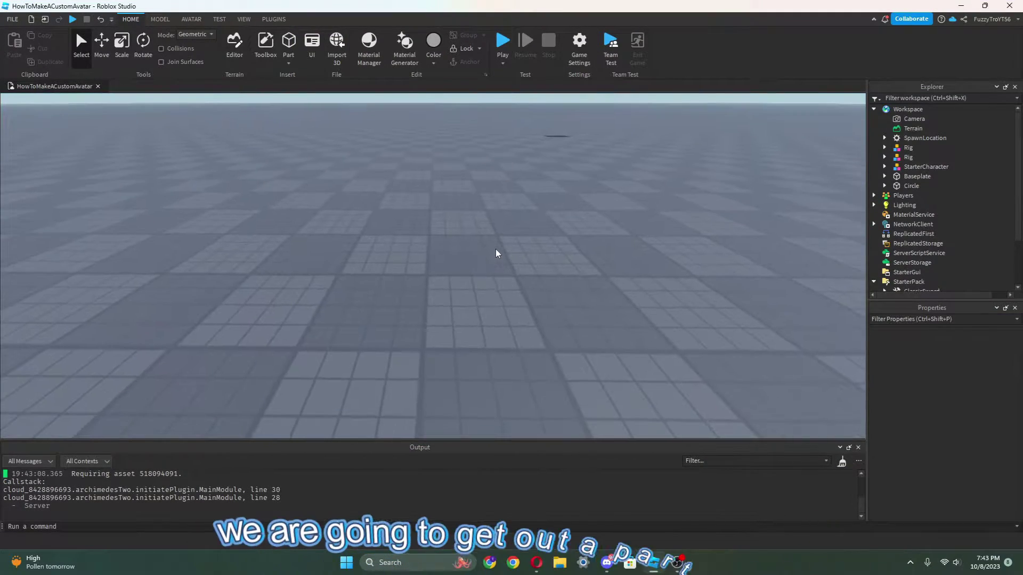
pyautogui.click(290, 43)
pyautogui.scroll(2, 450, 259)
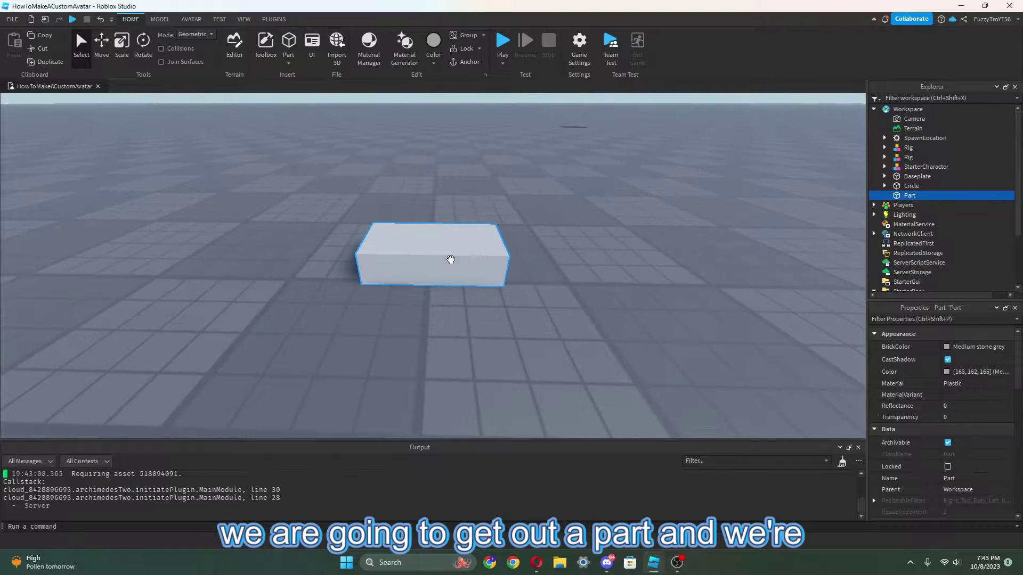
# Step: Add a Decal to the new part to check which side is its front, and delete the Decal again
pyautogui.click(923, 196)
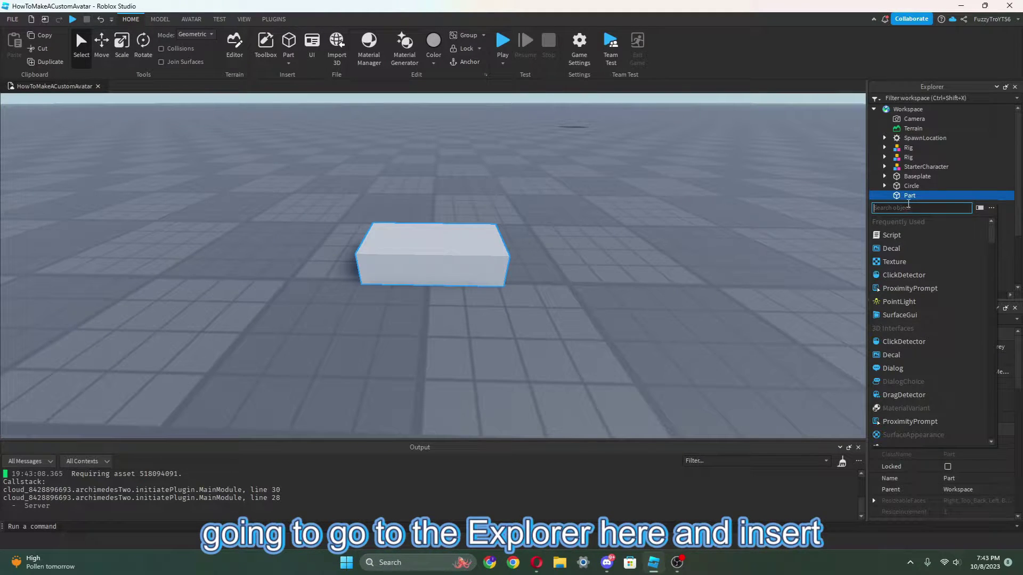
pyautogui.click(898, 226)
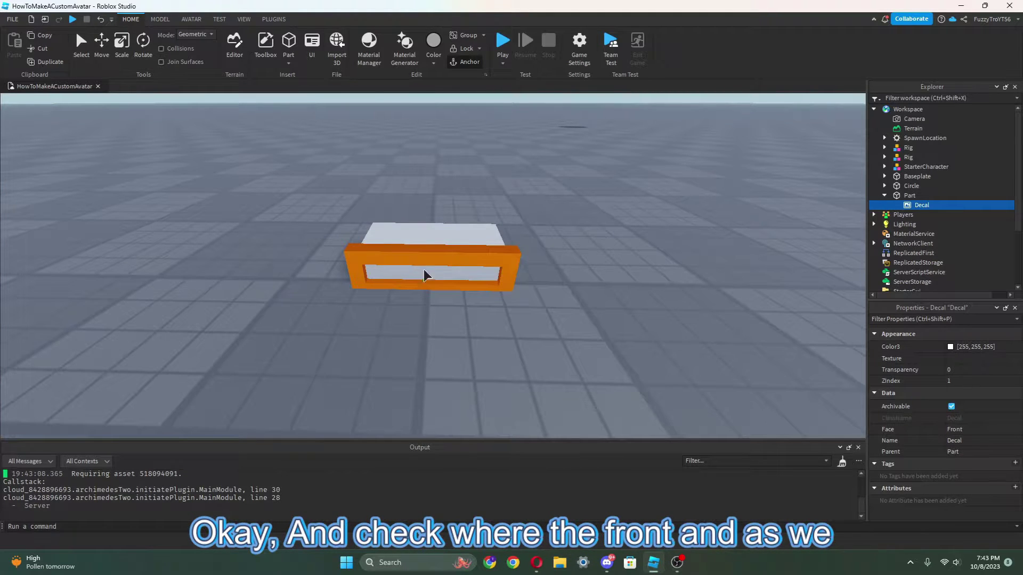
pyautogui.click(917, 205)
pyautogui.press('Delete')
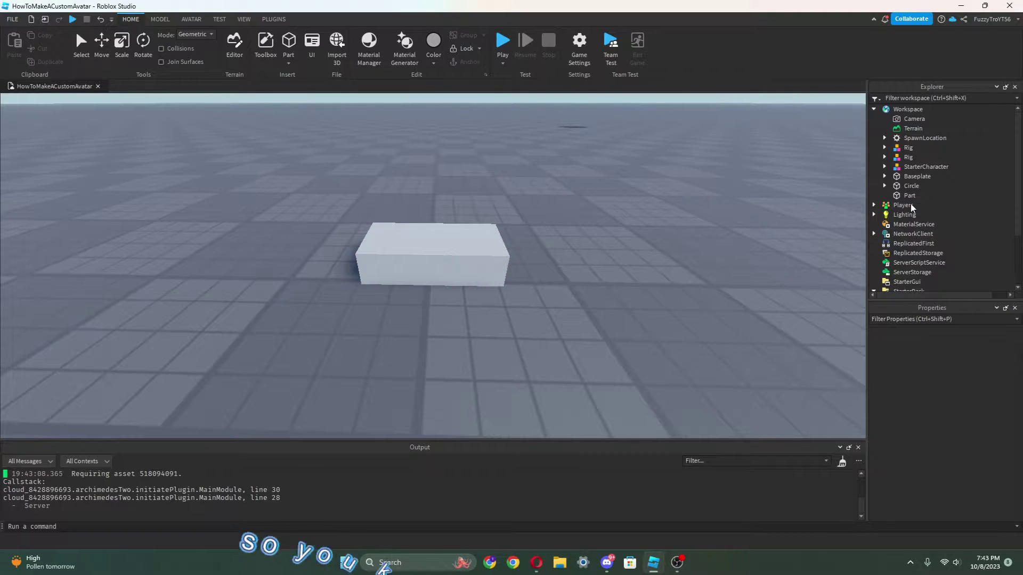
# Step: Try to resize the block part from one side with the Scale tool, and undo the change
pyautogui.click(374, 248)
pyautogui.hotkey('ctrl', '3')
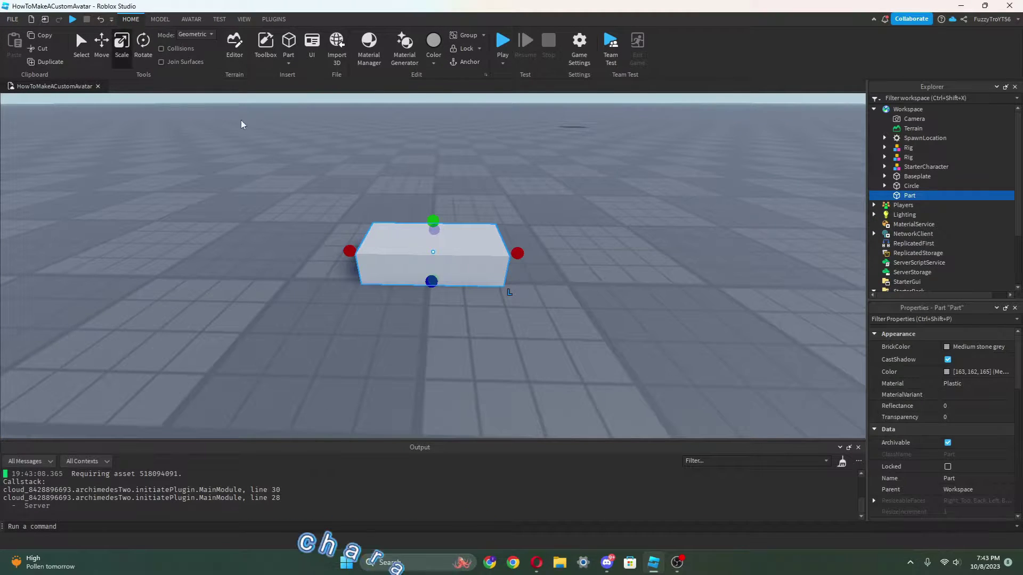
pyautogui.moveTo(345, 251); pyautogui.dragTo(396, 263)
pyautogui.hotkey('ctrl', 'z')
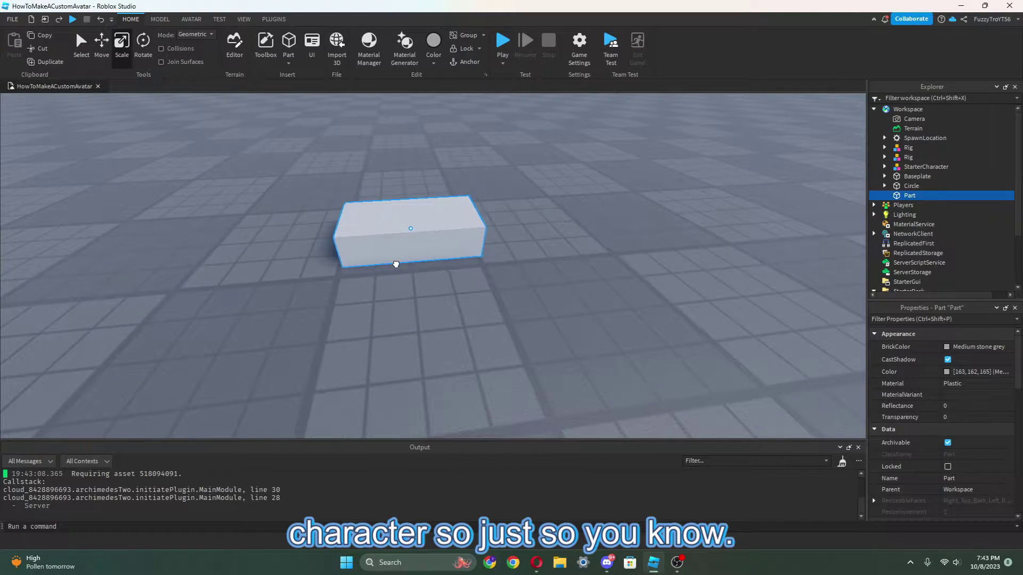
# Step: Enable move snapping at 0.2 studs and try scaling the part's side with it
pyautogui.click(160, 18)
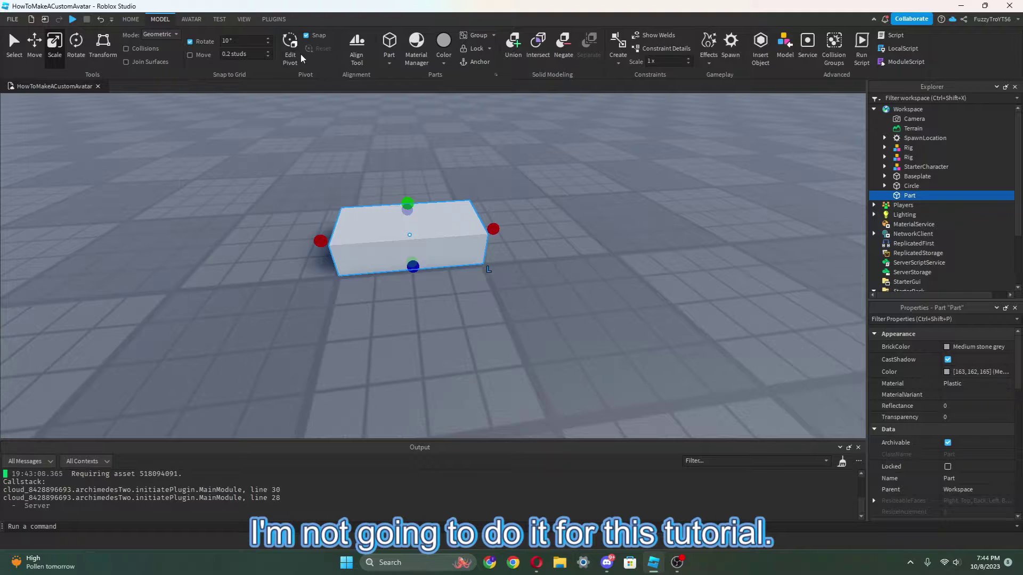
pyautogui.click(203, 54)
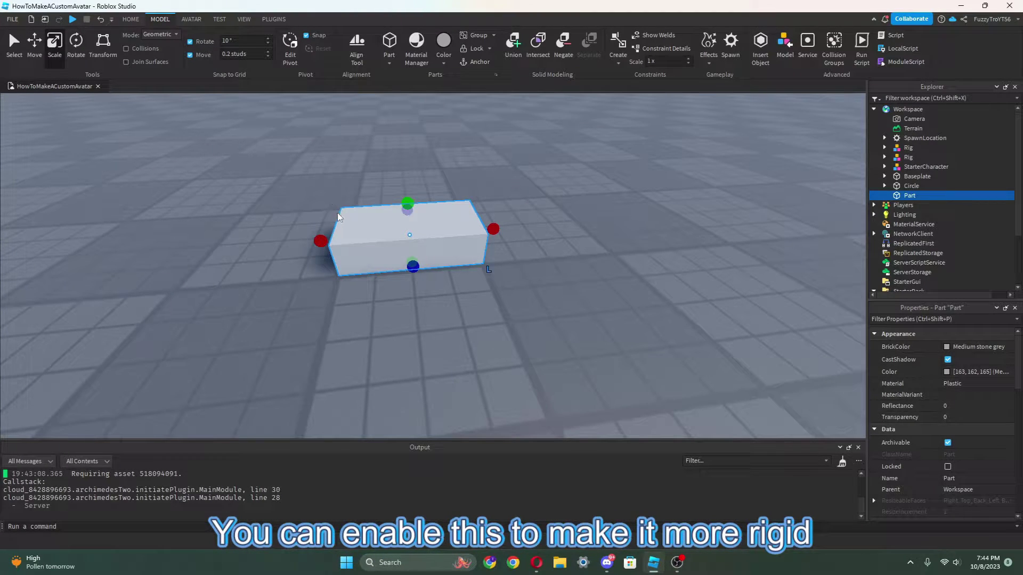
pyautogui.moveTo(320, 240)
pyautogui.mouseDown()
pyautogui.moveTo(338, 238)
pyautogui.moveTo(325, 245)
pyautogui.mouseUp()
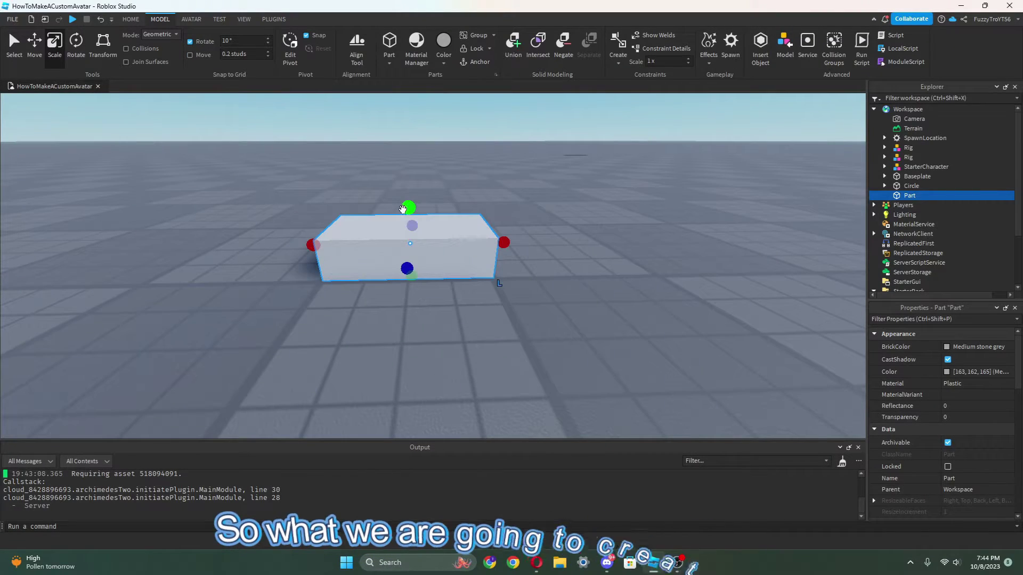
# Step: Scale the block part down to a thin, roughly square slab that serves as a foot
pyautogui.moveTo(403, 209); pyautogui.dragTo(409, 231)
pyautogui.moveTo(437, 262); pyautogui.dragTo(516, 375, button='right')
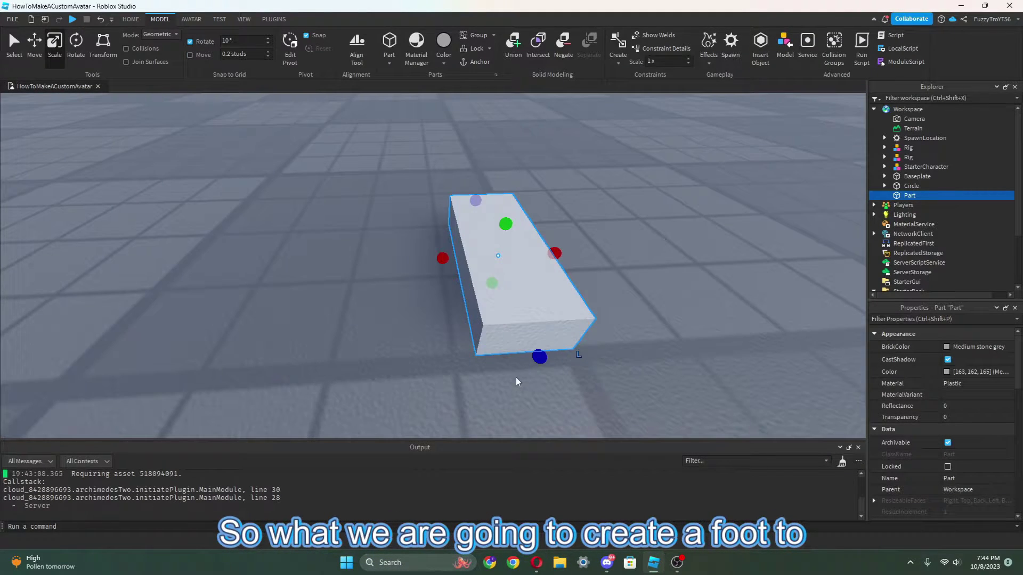
pyautogui.scroll(-5, 503, 279)
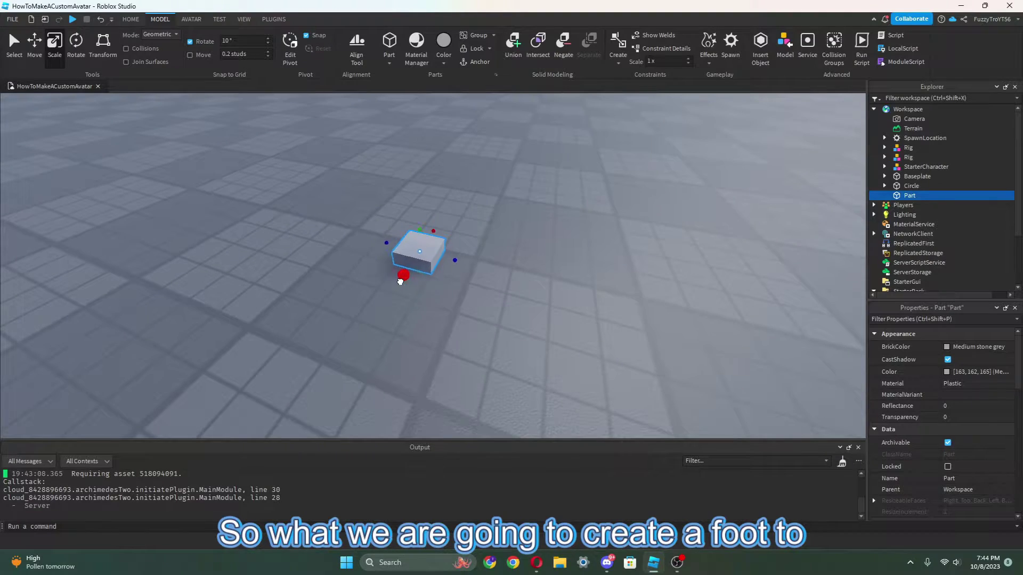
pyautogui.scroll(3, 496, 272)
pyautogui.scroll(-3, 398, 240)
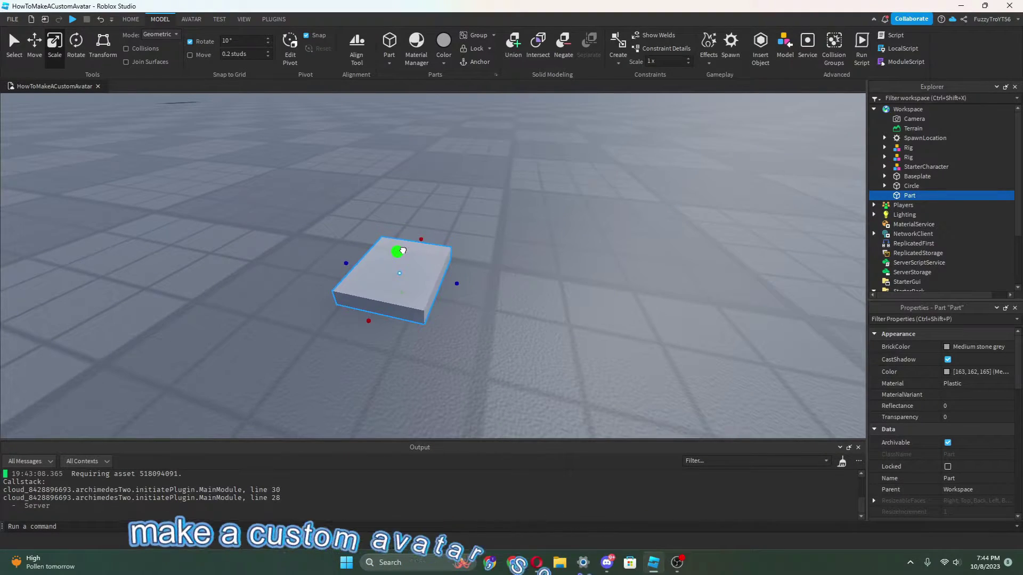
pyautogui.moveTo(440, 222); pyautogui.dragTo(440, 202, button='right')
pyautogui.scroll(-3, 439, 223)
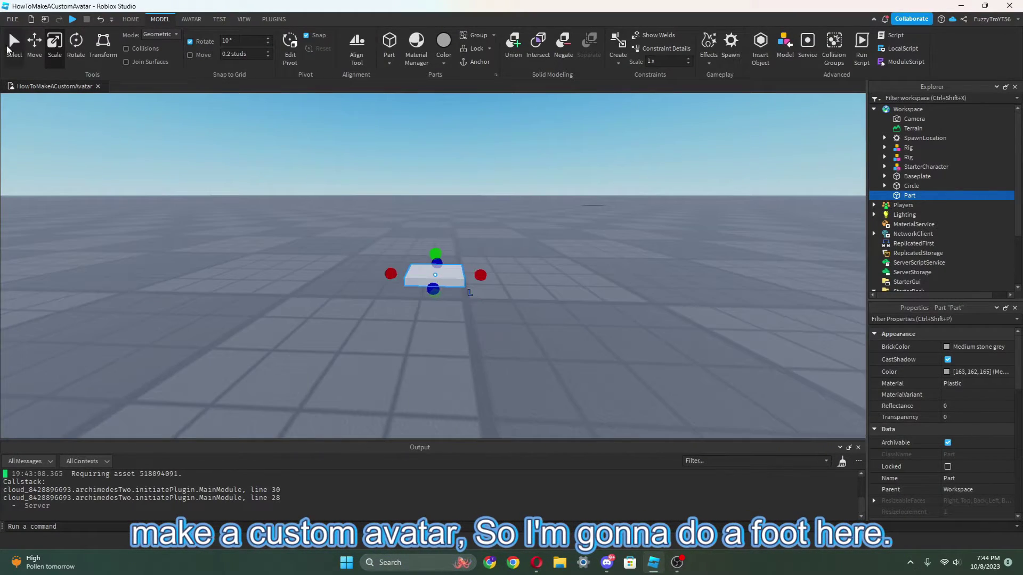
# Step: Rename the foot slab RightFoot
pyautogui.scroll(3, 534, 314)
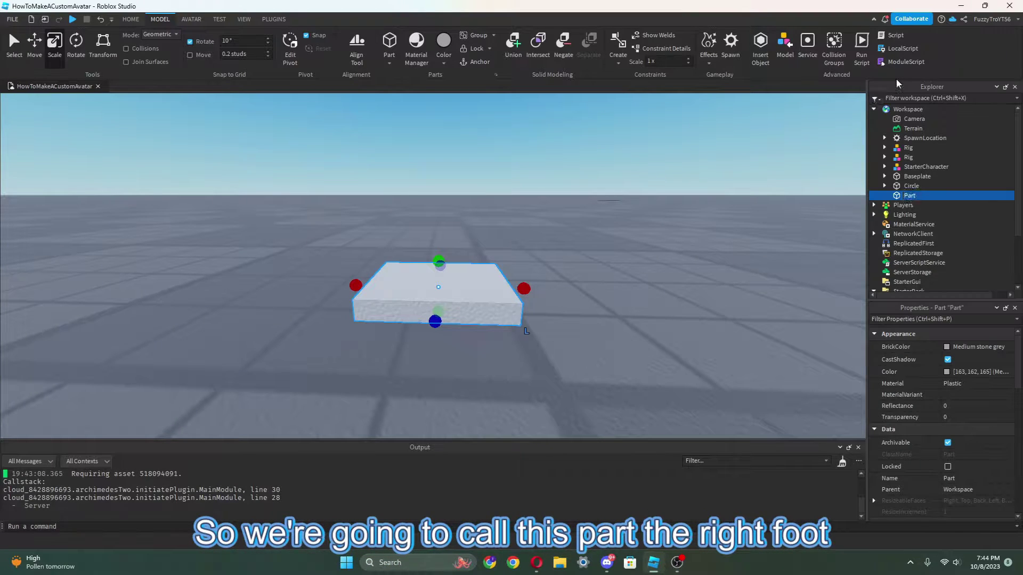
pyautogui.press('F2')
pyautogui.write('RightFoot')
pyautogui.press('Return')
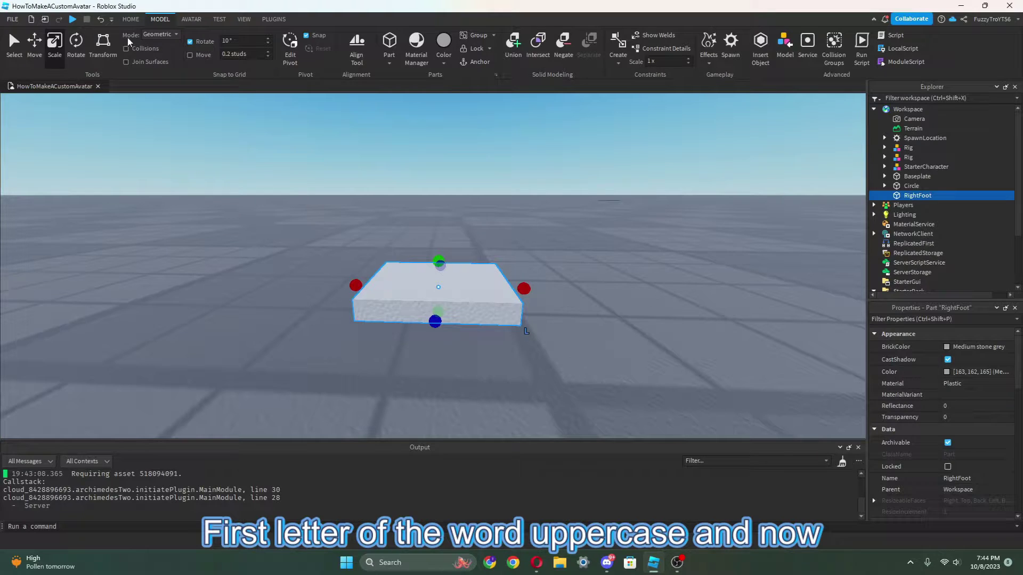
# Step: Duplicate the RightFoot part and move the copy beside it to compare the two feet
pyautogui.moveTo(507, 294); pyautogui.dragTo(522, 290, button='right')
pyautogui.moveTo(405, 250); pyautogui.dragTo(567, 251)
pyautogui.moveTo(533, 276); pyautogui.dragTo(552, 262, button='right')
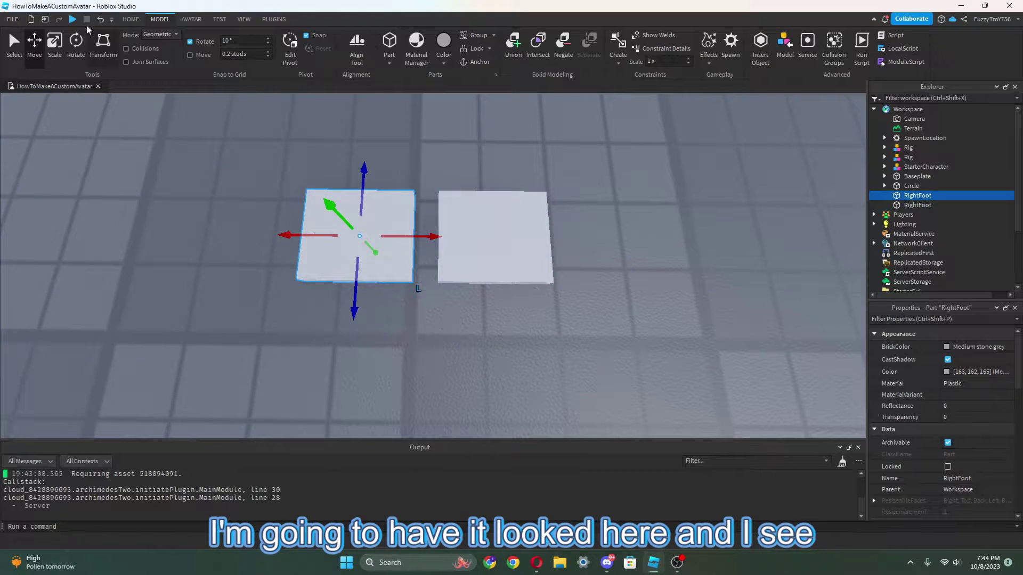
# Step: Narrow the original RightFoot part slightly and delete the wider copy beside it
pyautogui.click(54, 42)
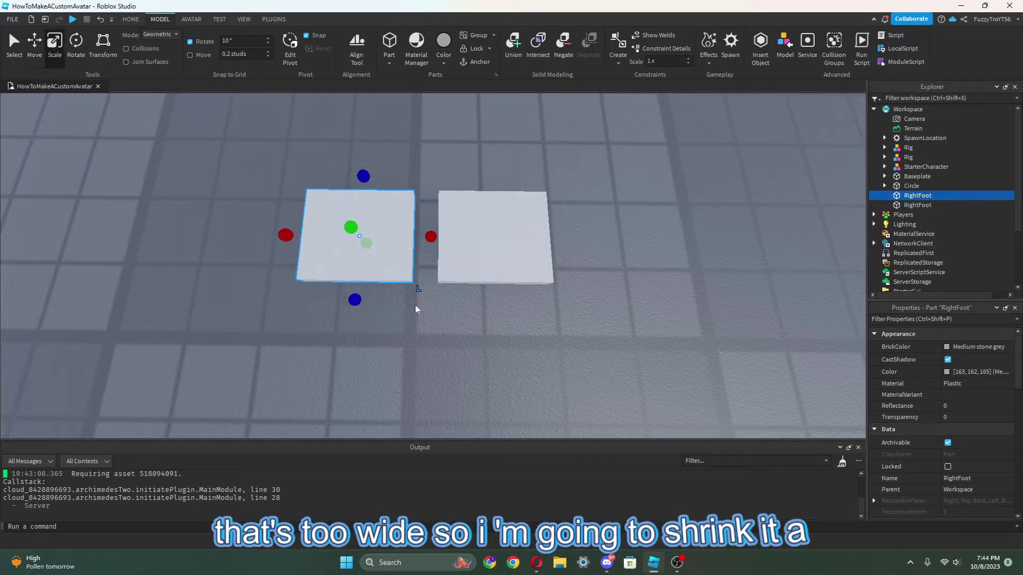
pyautogui.click(491, 258)
pyautogui.press('Delete')
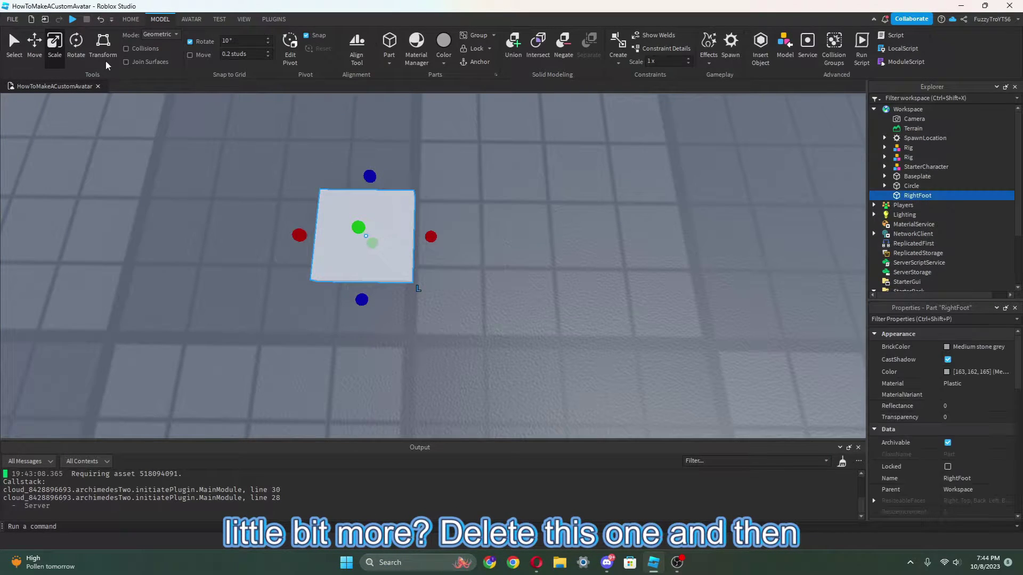
# Step: Duplicate the narrowed RightFoot part, place the copy beside it with a small gap and rename it LeftFoot
pyautogui.click(38, 49)
pyautogui.hotkey('ctrl', 'd')
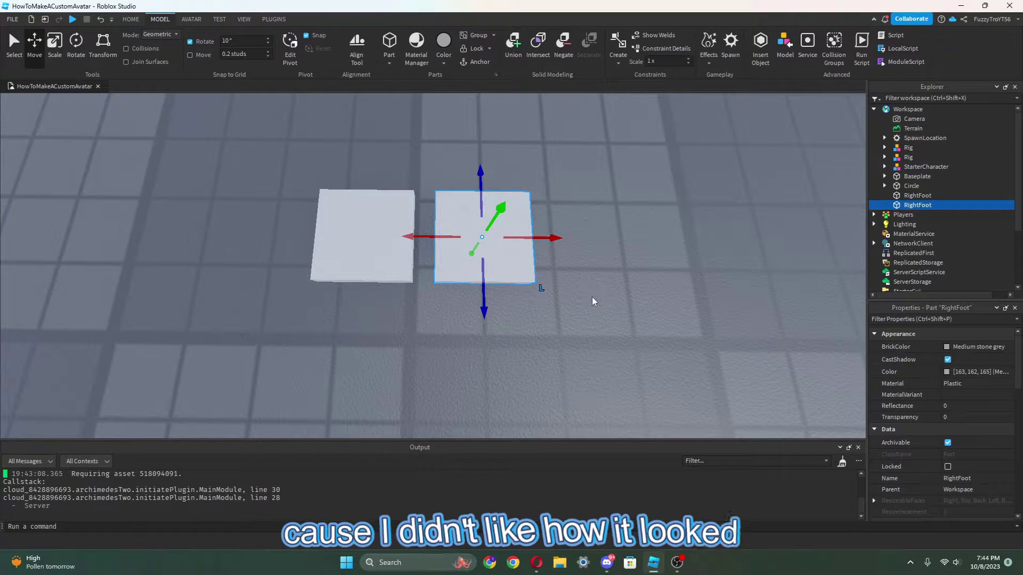
pyautogui.press('F2')
pyautogui.press('Left')
pyautogui.press('Left')
pyautogui.press('Left')
pyautogui.press('Left')
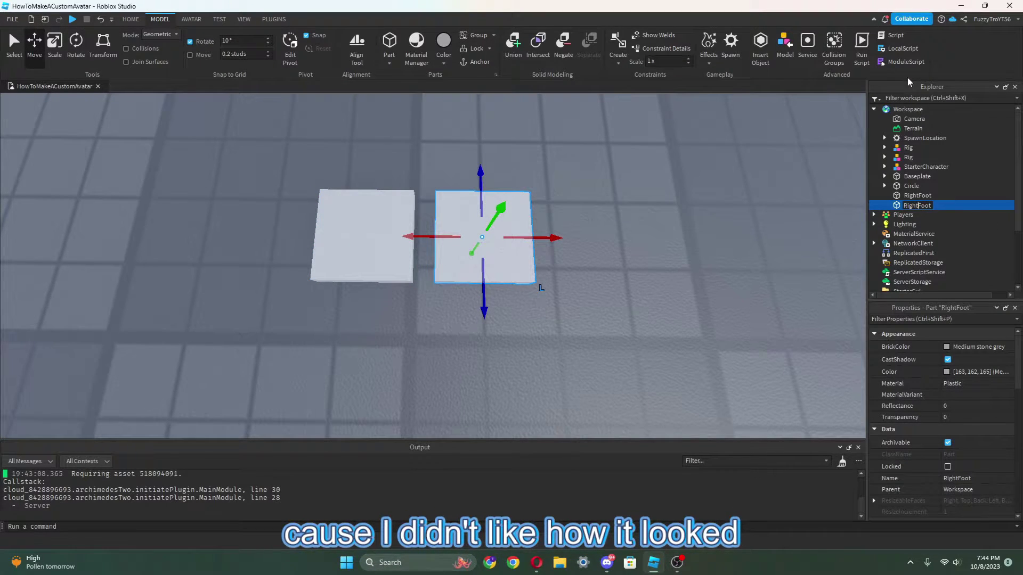
pyautogui.press('BackSpace')
pyautogui.press('BackSpace')
pyautogui.press('BackSpace')
pyautogui.press('BackSpace')
pyautogui.press('BackSpace')
pyautogui.write('Left')
pyautogui.press('Return')
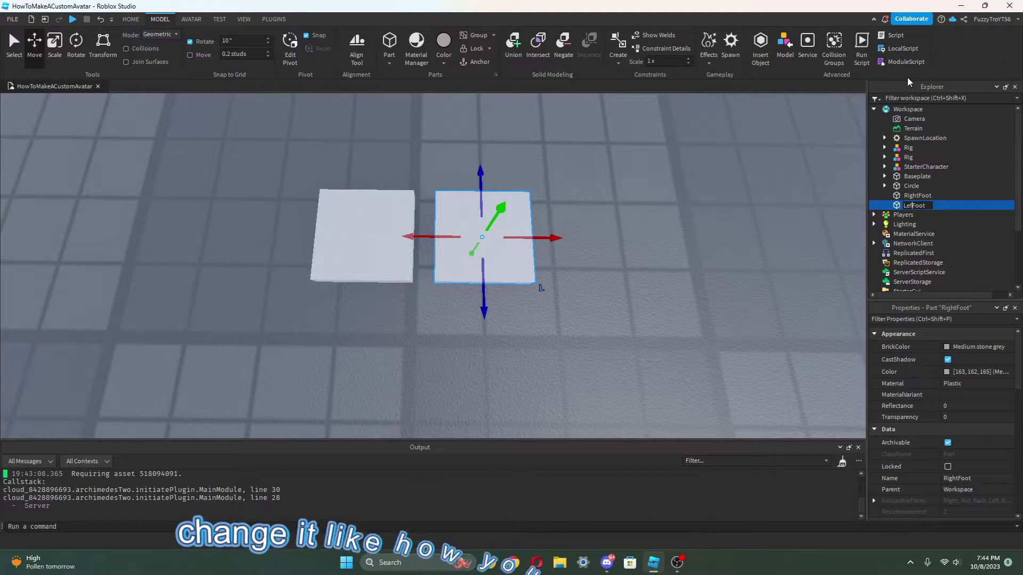
# Step: Duplicate the RightFoot part, raise the copy onto the foot's upper face and scale it upward into a lower leg block
pyautogui.click(362, 235)
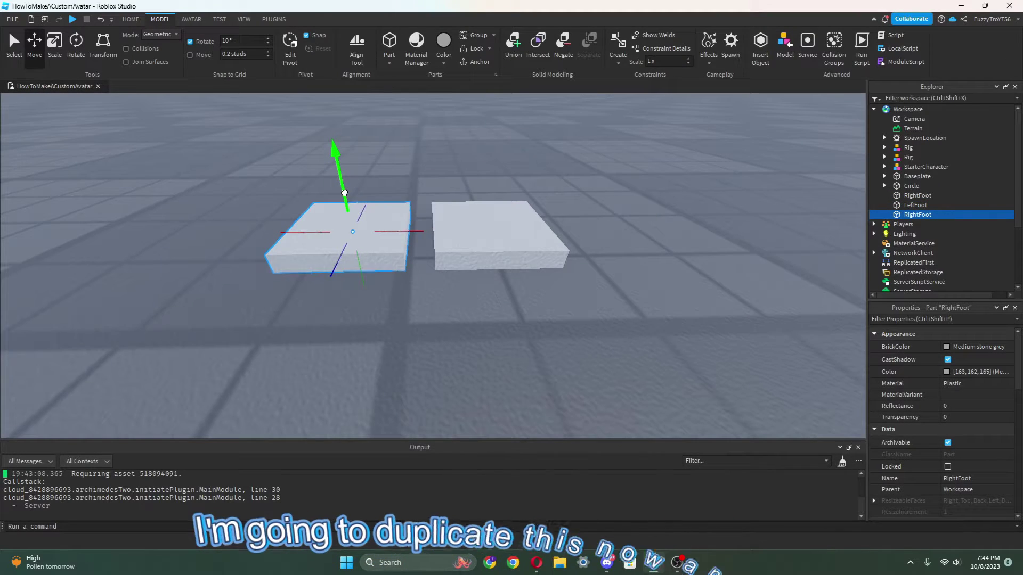
pyautogui.hotkey('ctrl', 'd')
pyautogui.moveTo(298, 213); pyautogui.dragTo(256, 236, button='right')
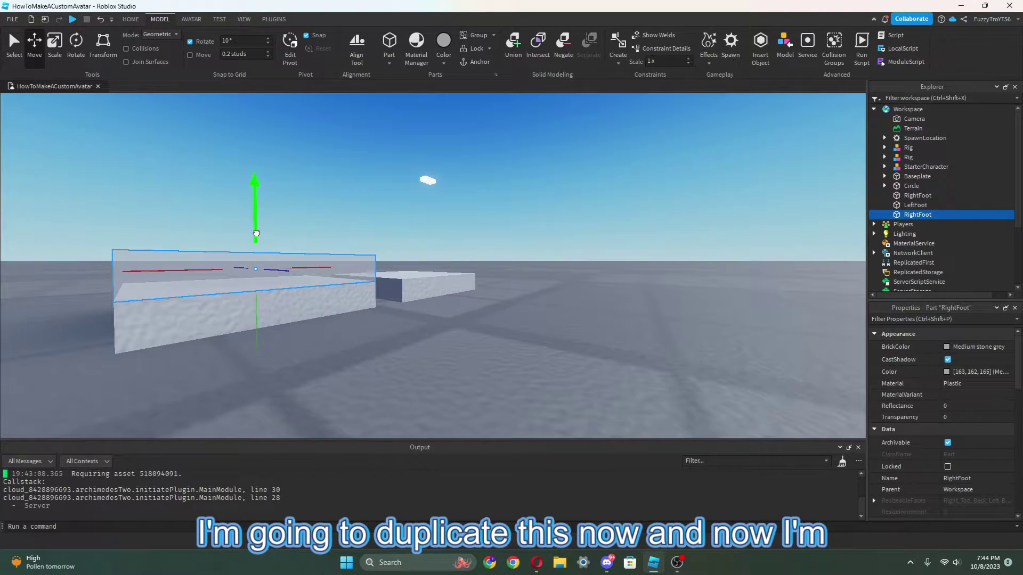
pyautogui.moveTo(258, 229); pyautogui.dragTo(256, 241)
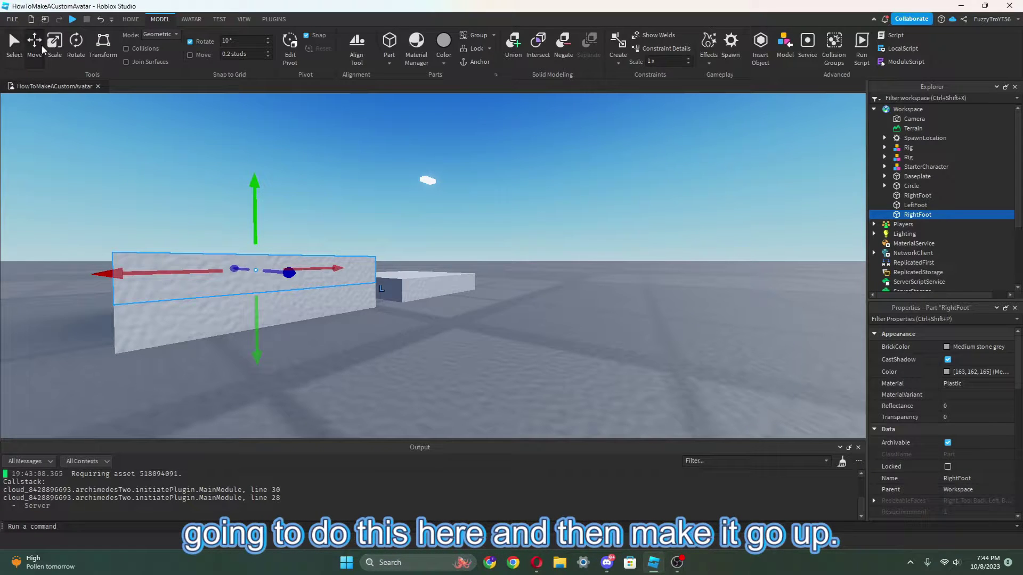
pyautogui.moveTo(337, 233); pyautogui.dragTo(308, 217, button='right')
pyautogui.moveTo(308, 217); pyautogui.dragTo(301, 184)
pyautogui.moveTo(301, 183); pyautogui.dragTo(372, 221, button='right')
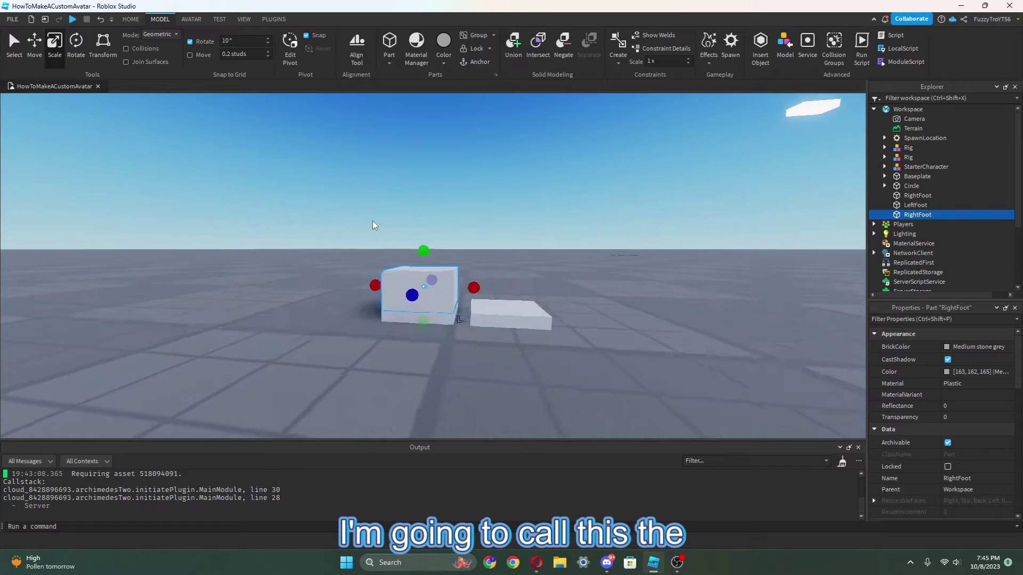
# Step: Rename the block on top of the right foot RightLowerLeg
pyautogui.scroll(2, 373, 220)
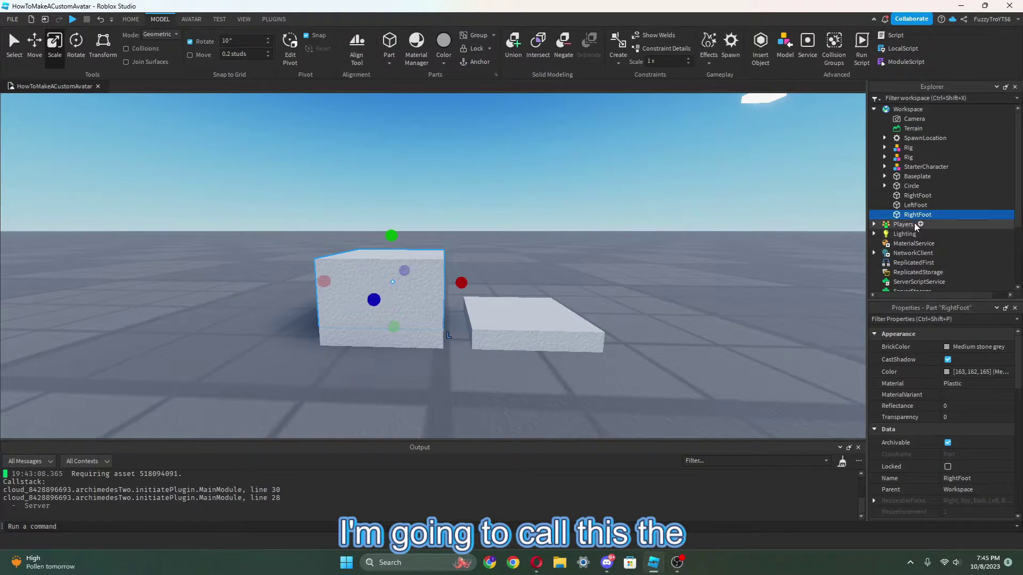
pyautogui.press('F2')
pyautogui.write('RightLowerLeg')
pyautogui.press('Return')
# Step: Duplicate RightLowerLeg, stack the copy on top of it and scale the copy a little taller
pyautogui.hotkey('ctrl', 'd')
pyautogui.hotkey('ctrl', '2')
pyautogui.moveTo(391, 243); pyautogui.dragTo(388, 156)
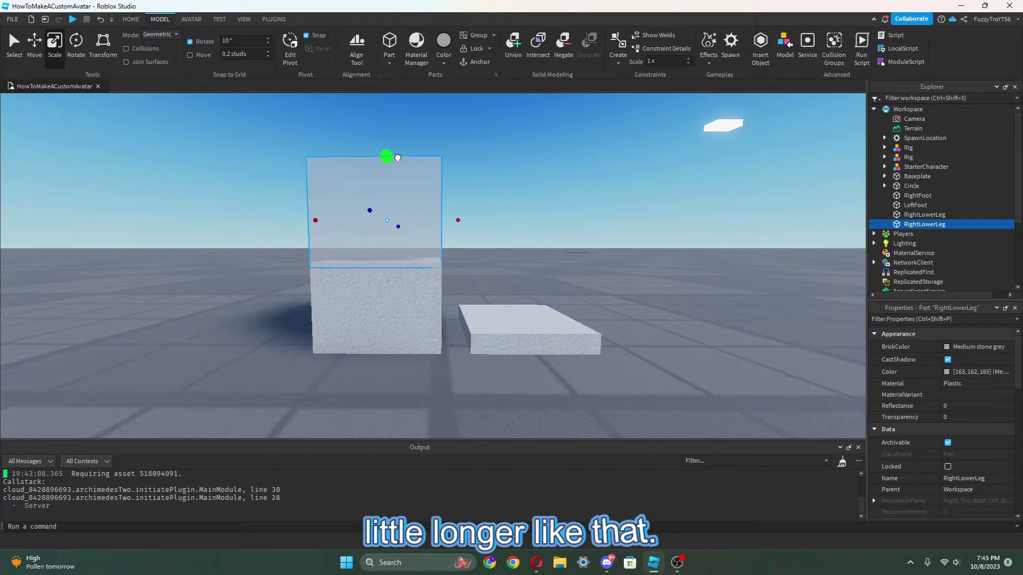
# Step: Rename the uppermost leg block RightUpperLeg
pyautogui.click(906, 233)
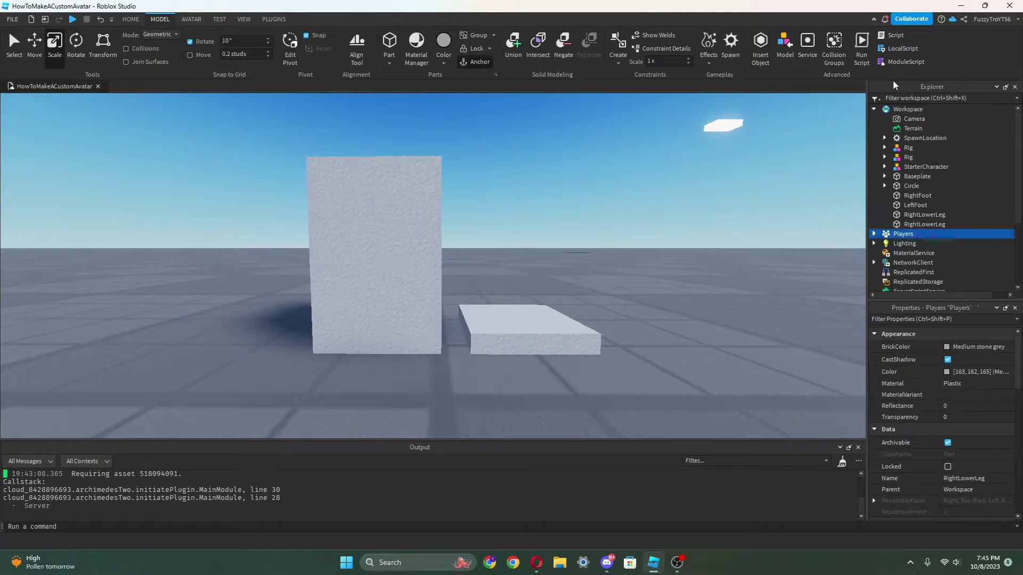
pyautogui.click(926, 224)
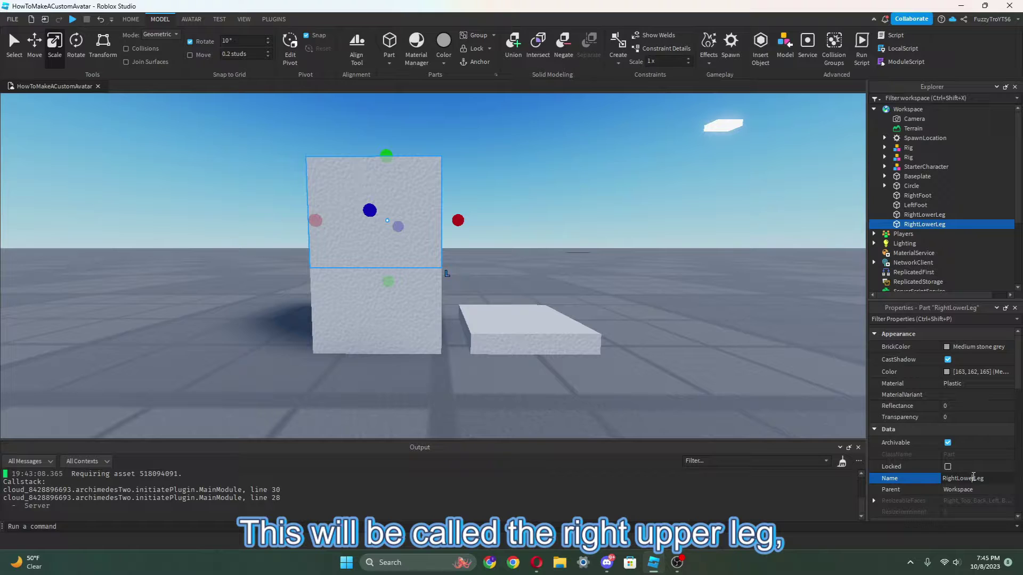
pyautogui.press('BackSpace')
pyautogui.press('BackSpace')
pyautogui.press('BackSpace')
pyautogui.press('BackSpace')
pyautogui.press('BackSpace')
pyautogui.write('Upp')
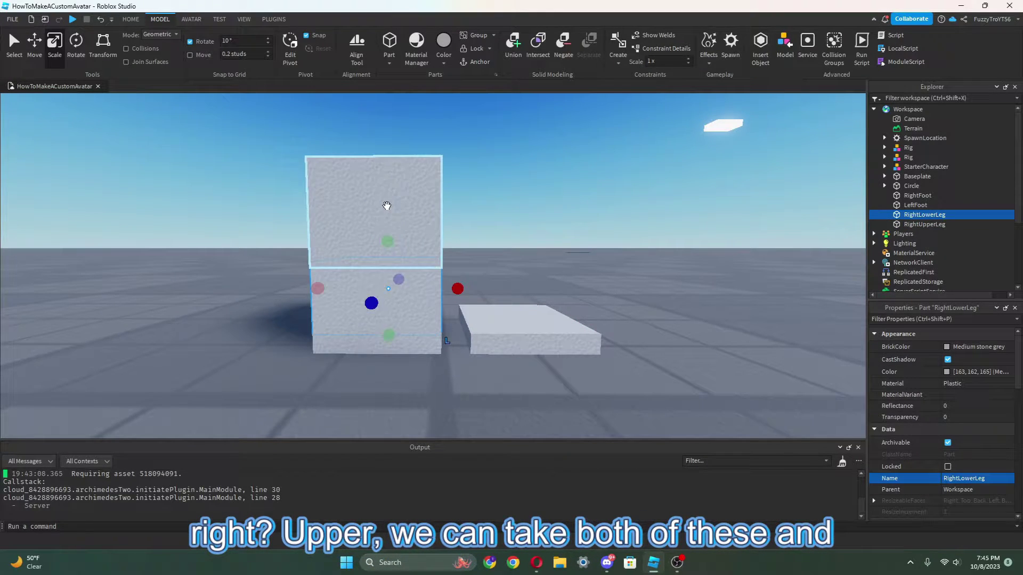
# Step: Duplicate RightLowerLeg and RightUpperLeg together and move the copies sideways onto the left foot
pyautogui.hotkey('ctrl', 'd')
pyautogui.moveTo(450, 248); pyautogui.dragTo(566, 262)
pyautogui.moveTo(566, 262); pyautogui.dragTo(390, 258, button='right')
pyautogui.scroll(-5, 402, 224)
pyautogui.scroll(5, 543, 258)
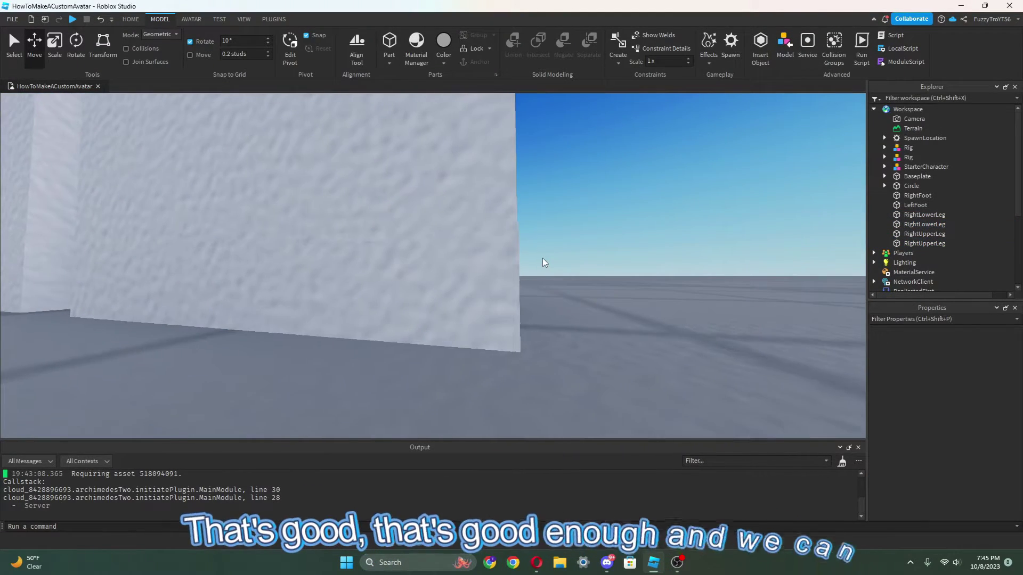
# Step: Examine the copied leg blocks up close from several angles for their fit on the left foot
pyautogui.click(542, 257)
pyautogui.scroll(-5, 542, 258)
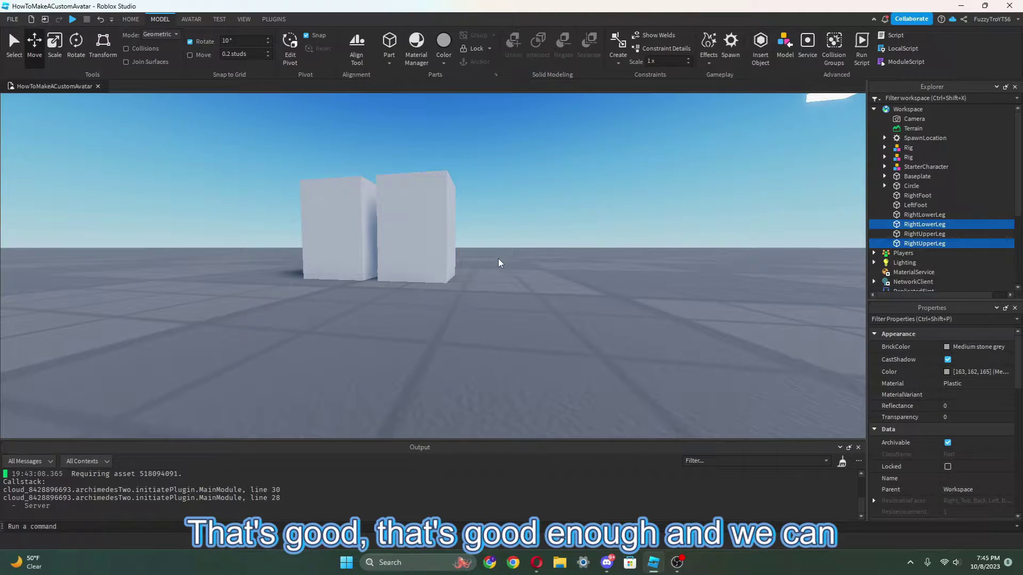
pyautogui.scroll(5, 497, 258)
pyautogui.click(490, 256)
pyautogui.scroll(-5, 493, 260)
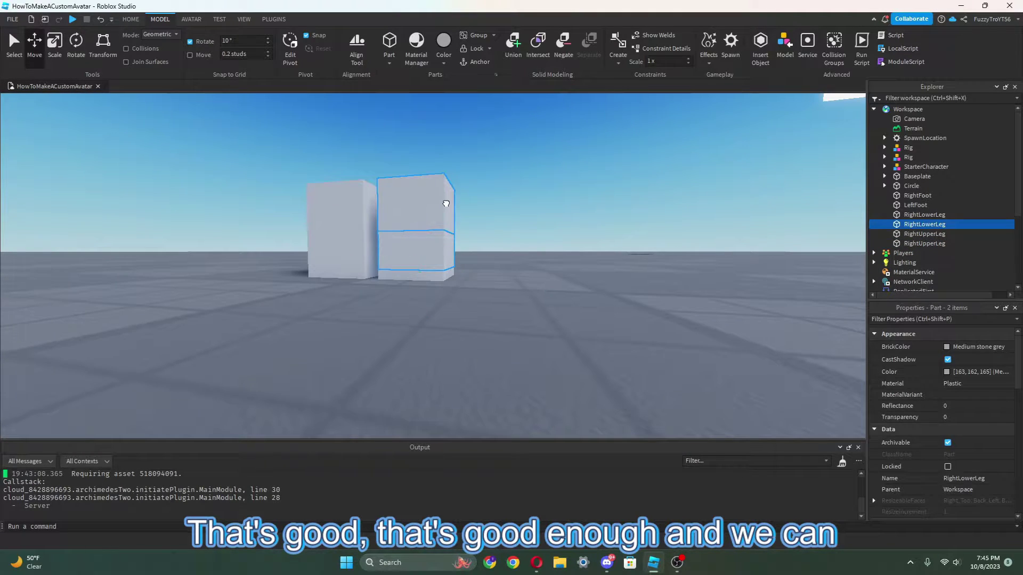
pyautogui.scroll(5, 461, 230)
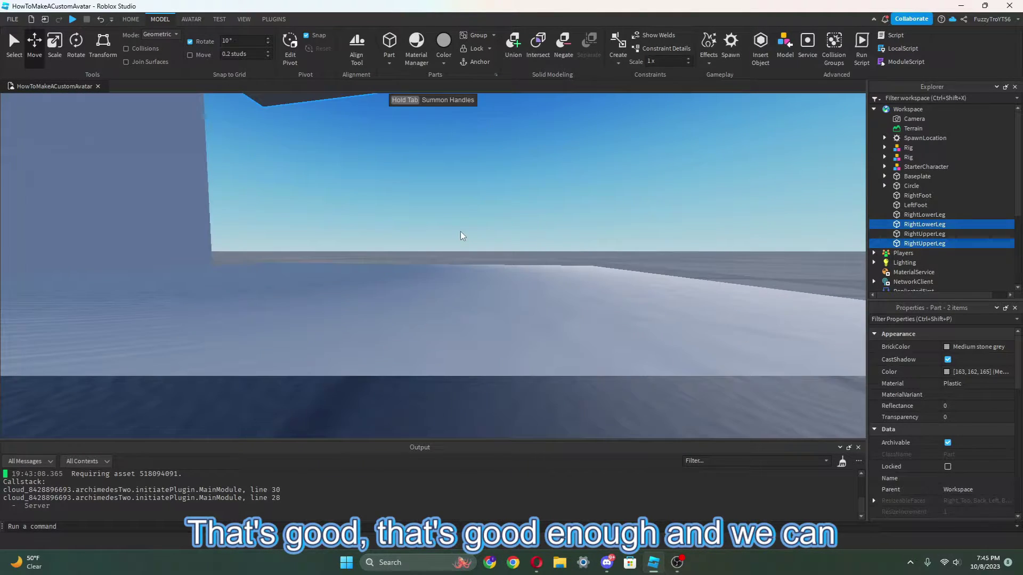
pyautogui.scroll(-5, 498, 207)
pyautogui.scroll(5, 602, 325)
pyautogui.click(601, 325)
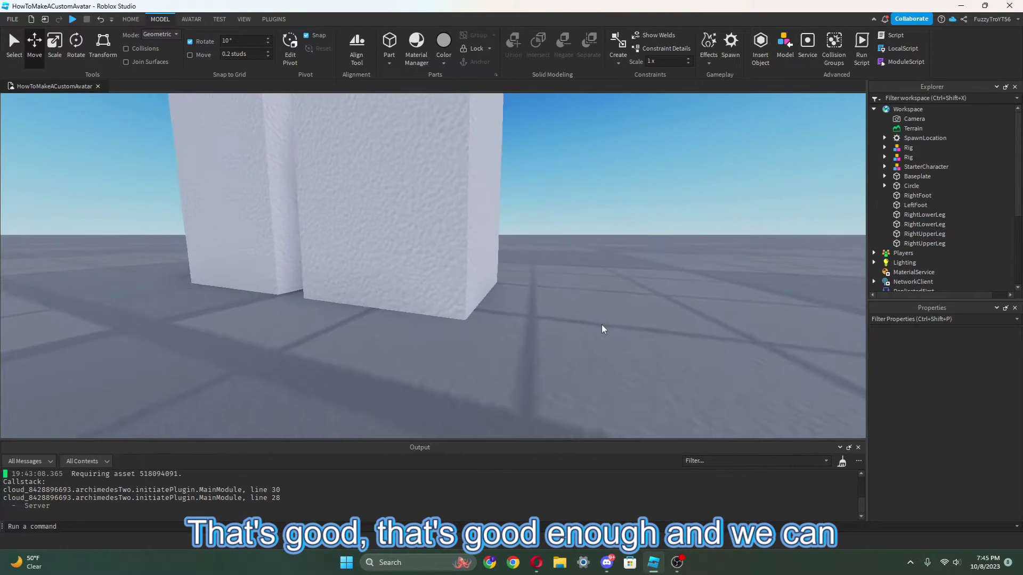
pyautogui.scroll(-5, 602, 326)
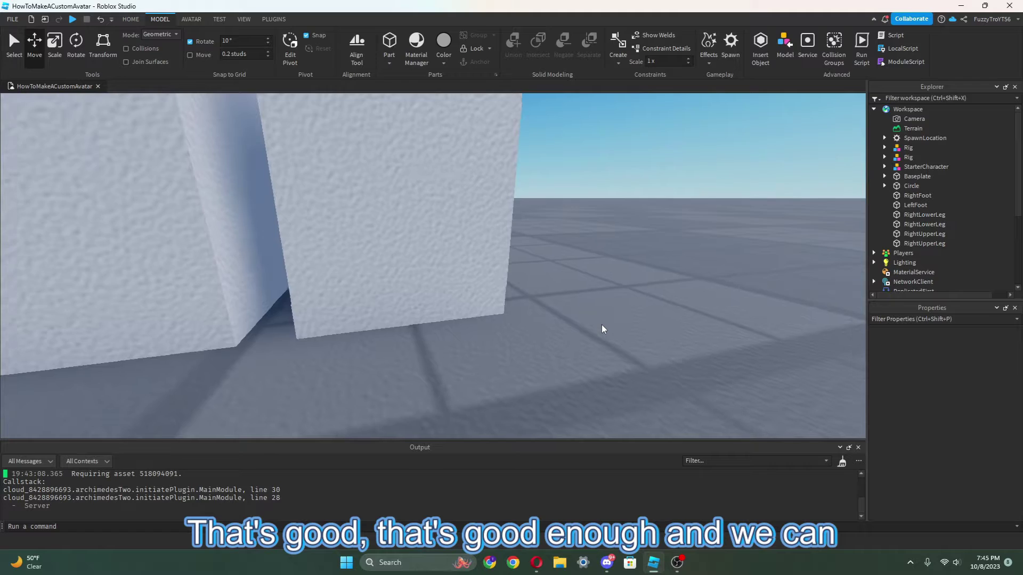
# Step: Rename the lower leg block above the left foot LeftLowerLeg
pyautogui.click(437, 267)
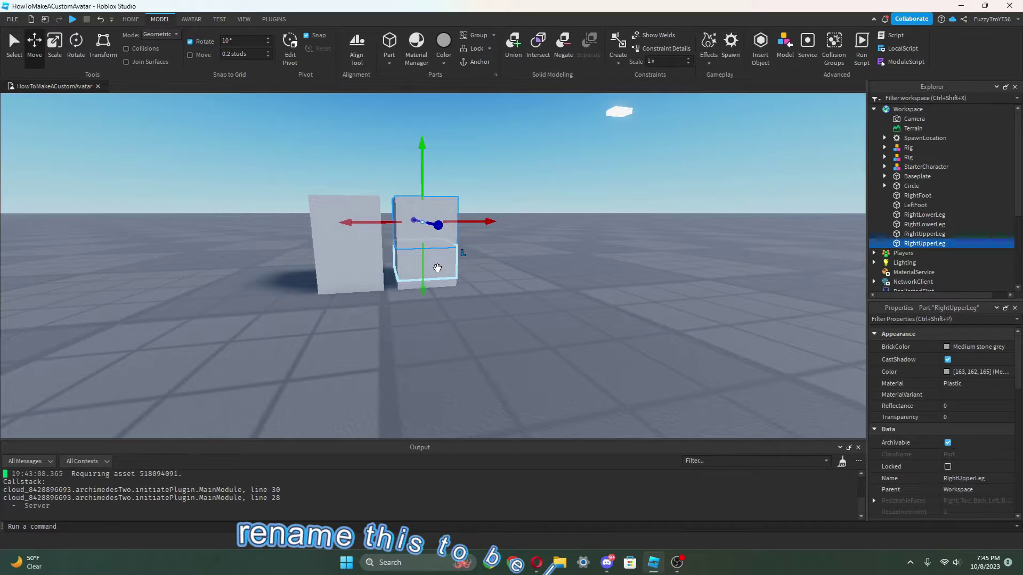
pyautogui.click(437, 268)
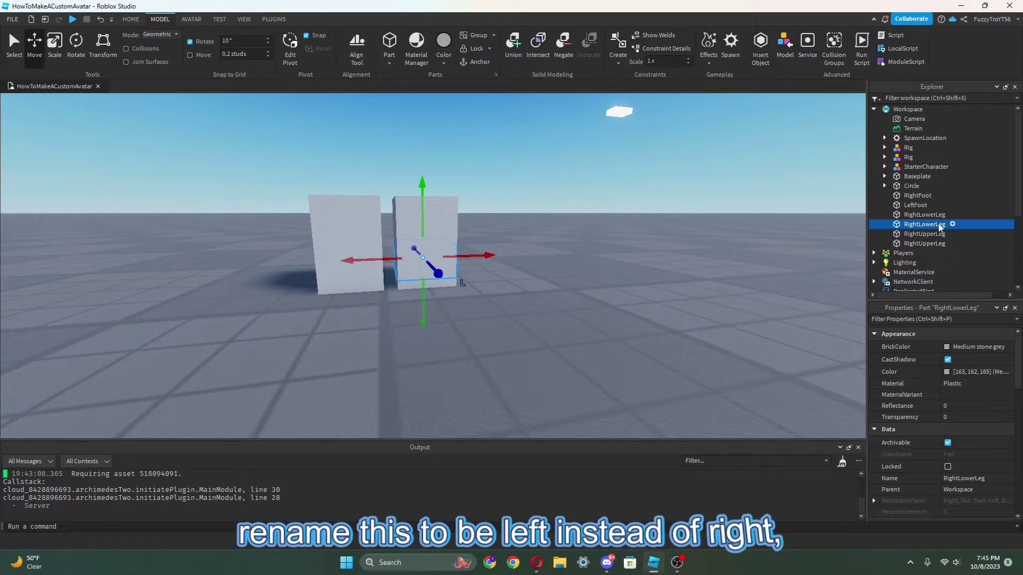
pyautogui.rightClick(916, 224)
pyautogui.click(911, 77)
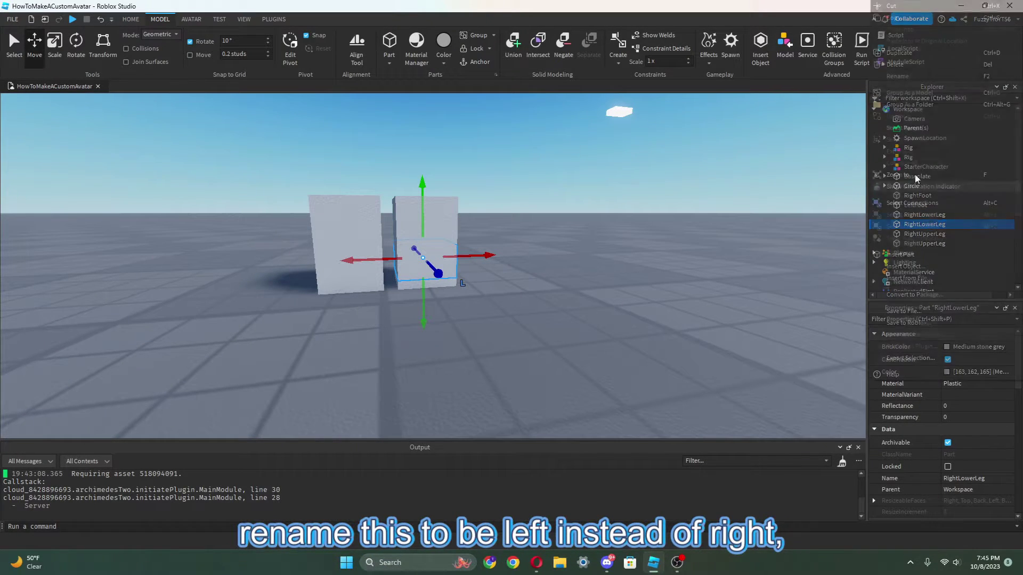
pyautogui.write('LeftLowerLeg')
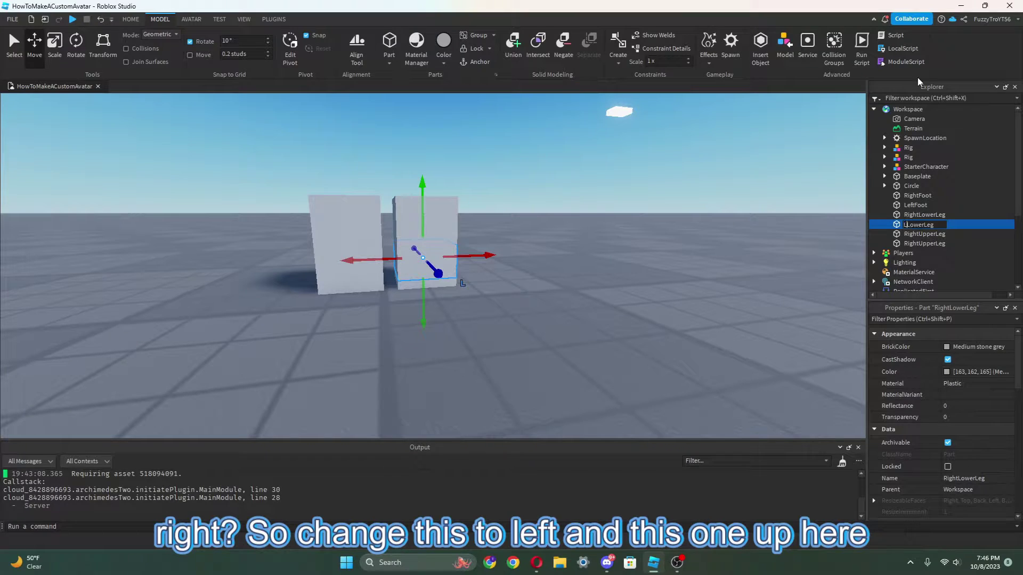
# Step: Rename the uppermost block of the left leg LeftUpperLeg
pyautogui.click(924, 244)
pyautogui.click(913, 234)
pyautogui.rightClick(912, 243)
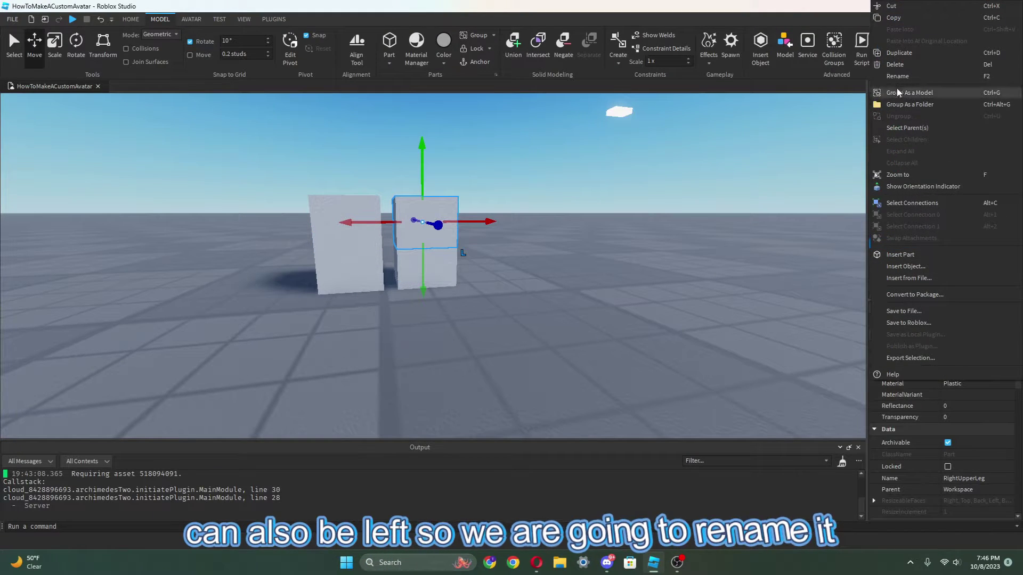
pyautogui.click(896, 80)
pyautogui.click(963, 244)
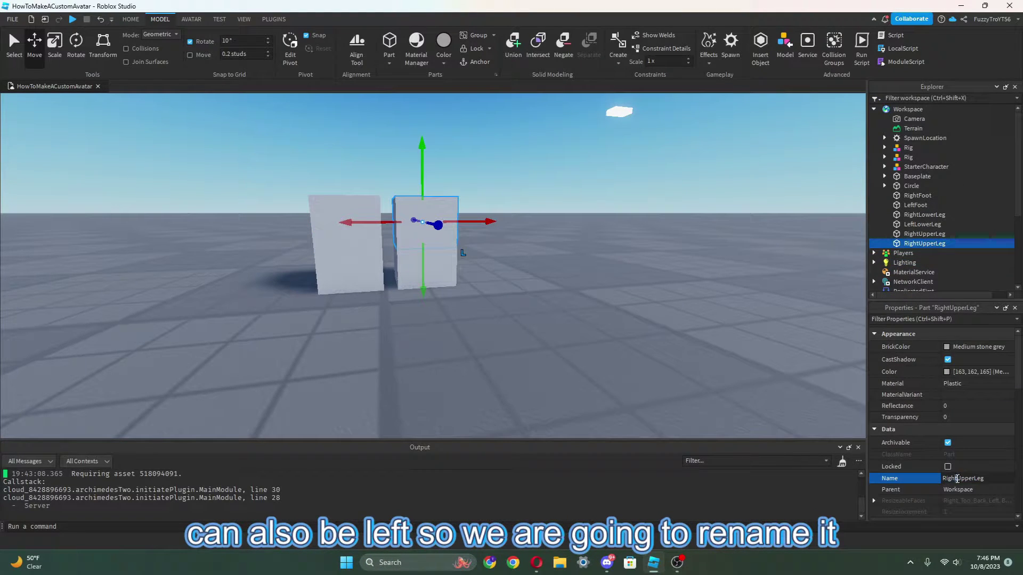
pyautogui.write('Left')
pyautogui.press('Return')
# Step: Examine both legs from the front and from behind to check which side counts as left and right
pyautogui.scroll(10, 513, 344)
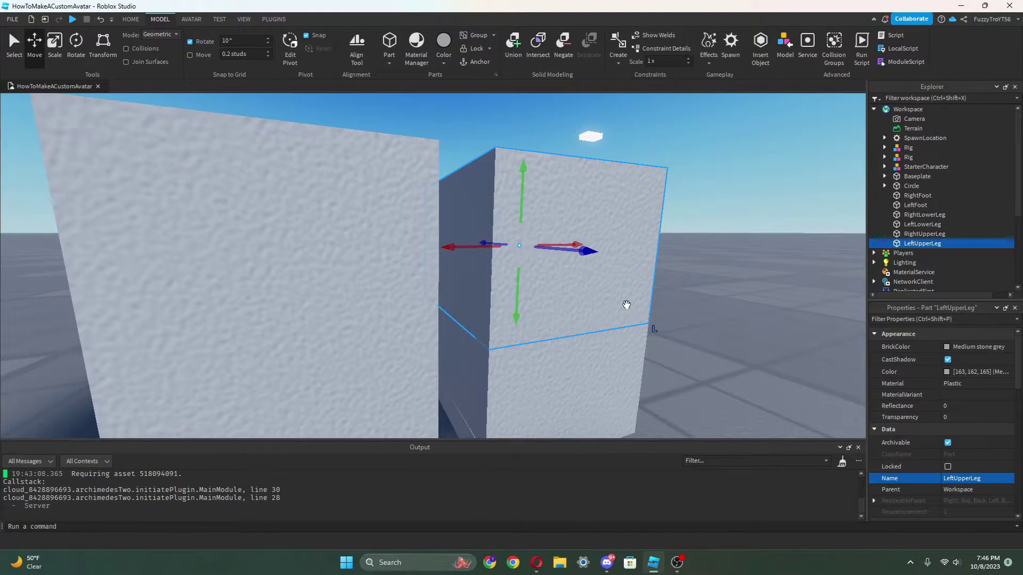
pyautogui.scroll(-10, 627, 305)
pyautogui.moveTo(613, 315); pyautogui.dragTo(612, 315, button='right')
pyautogui.scroll(3, 465, 249)
pyautogui.scroll(-5, 465, 249)
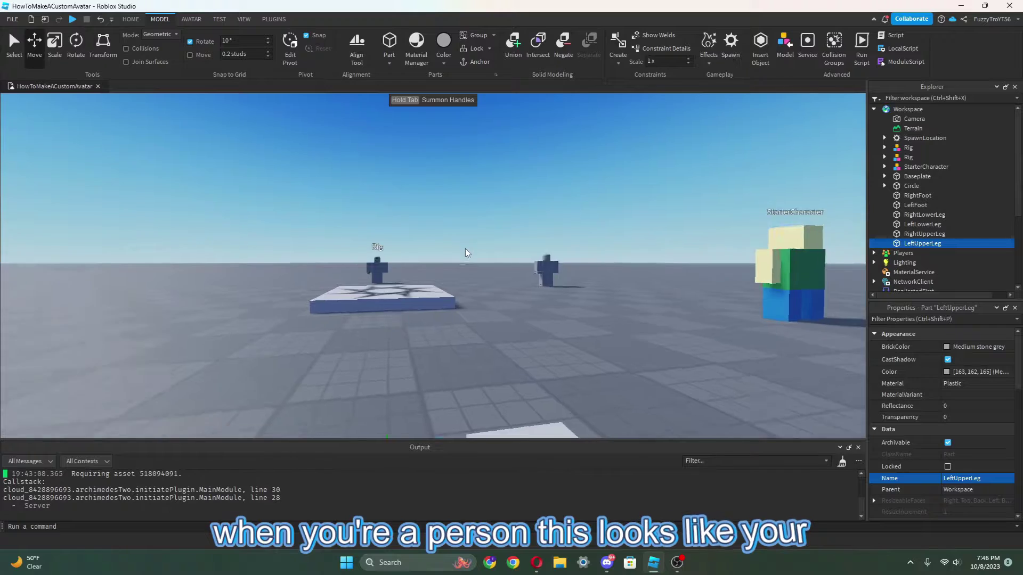
pyautogui.scroll(5, 463, 254)
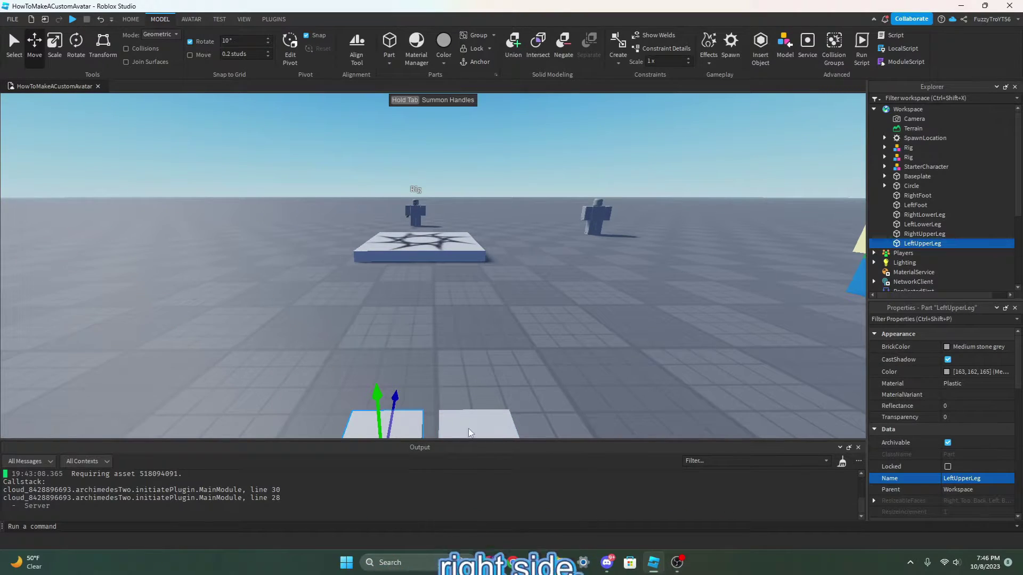
pyautogui.press('f')
pyautogui.scroll(5, 358, 246)
# Step: Duplicate RightUpperLeg, stack the copy on top of it and flatten the copy into a thin slab
pyautogui.click(358, 246)
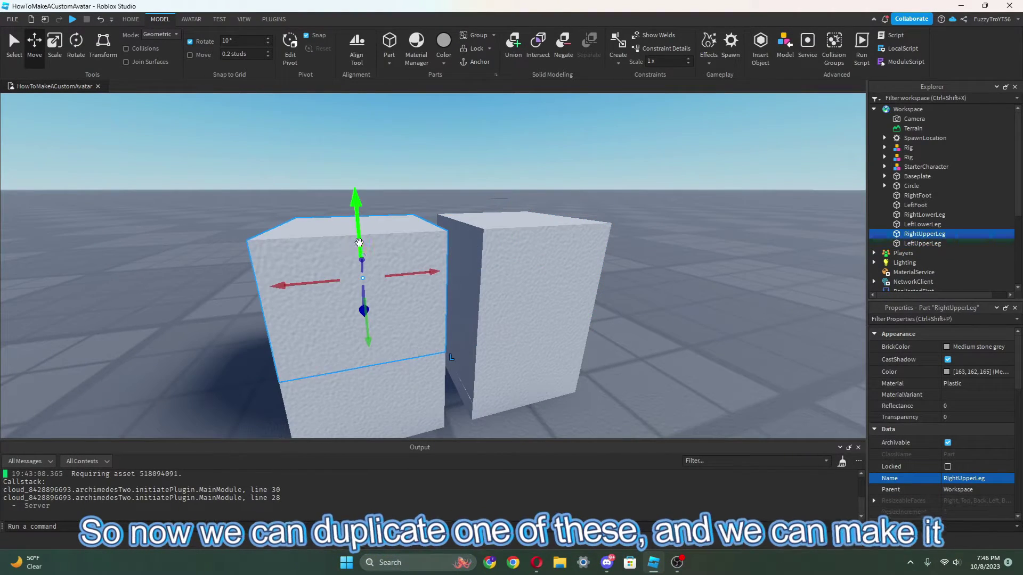
pyautogui.hotkey('ctrl', 'd')
pyautogui.moveTo(358, 246); pyautogui.dragTo(362, 106)
pyautogui.scroll(-5, 142, 99)
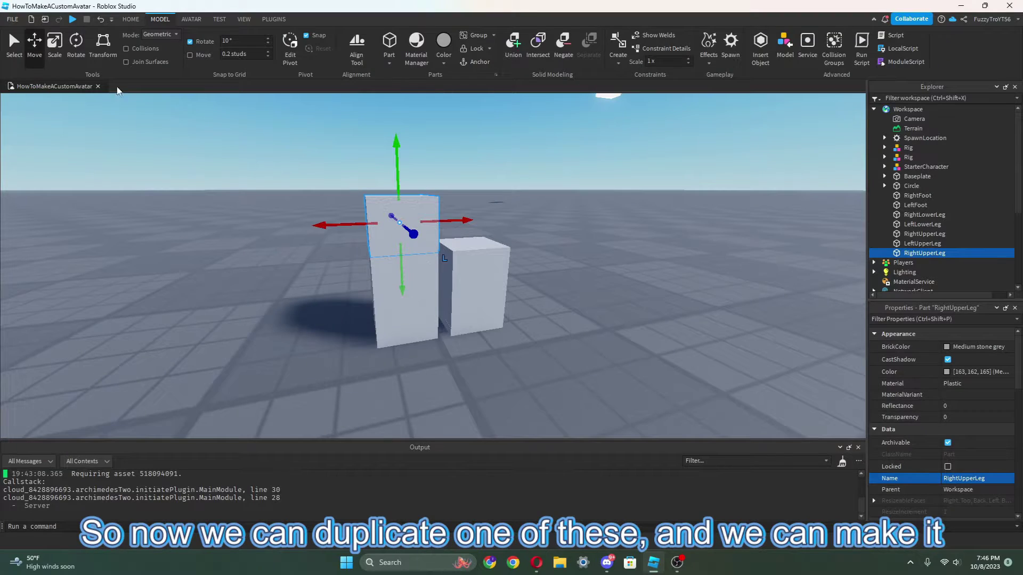
pyautogui.moveTo(392, 195); pyautogui.dragTo(397, 210)
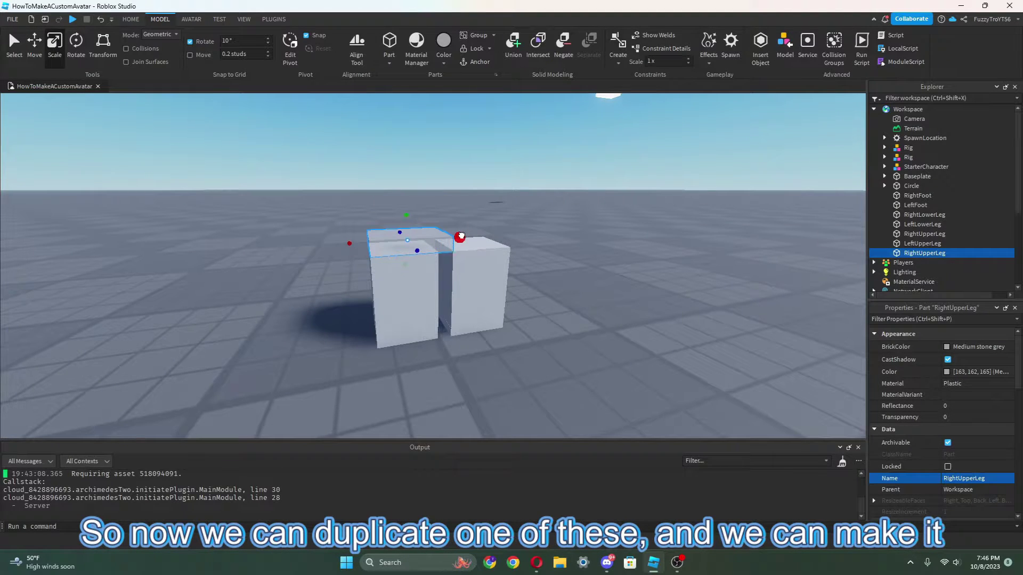
# Step: Widen the slab so it spans both legs and rename it LowerTorso
pyautogui.scroll(6, 511, 238)
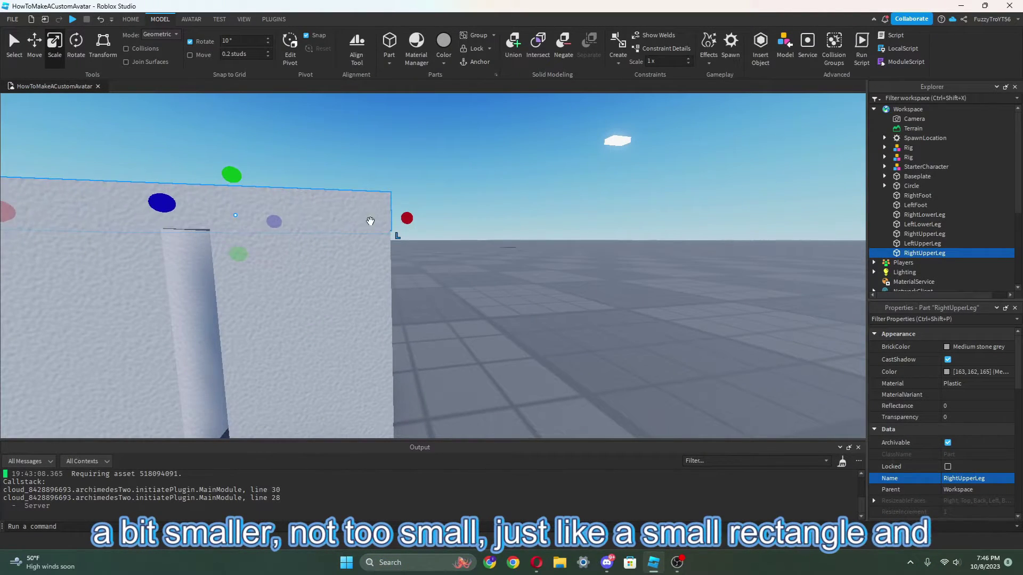
pyautogui.scroll(-5, 429, 252)
pyautogui.moveTo(429, 253); pyautogui.dragTo(404, 238, button='right')
pyautogui.scroll(5, 419, 238)
pyautogui.scroll(-5, 420, 237)
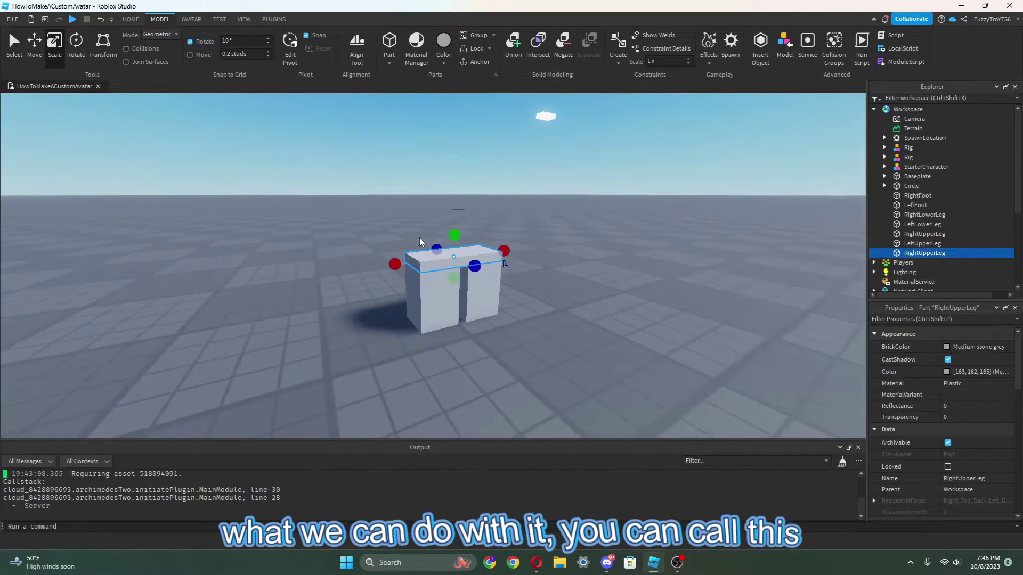
pyautogui.scroll(4, 420, 238)
pyautogui.scroll(-4, 420, 237)
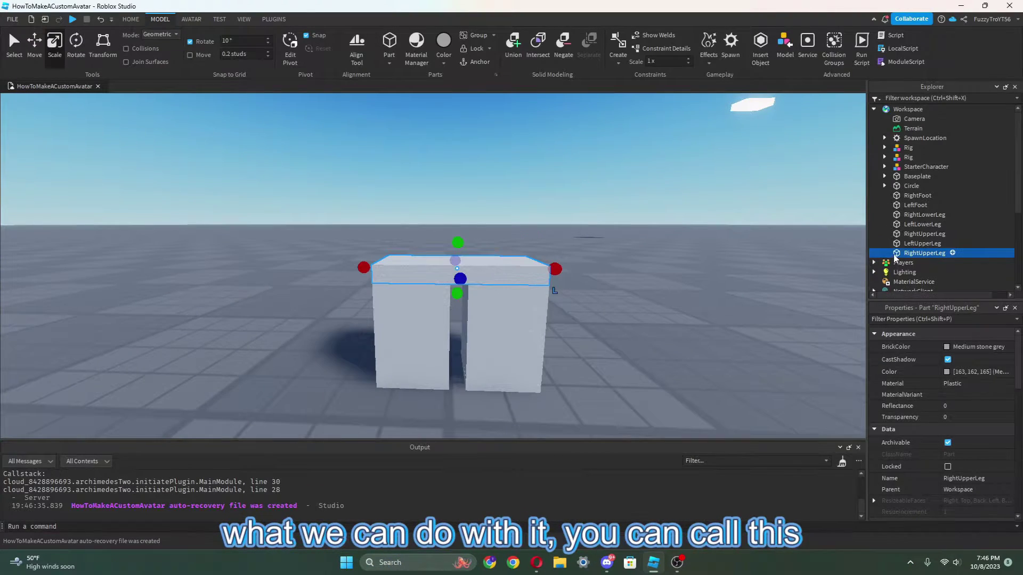
pyautogui.rightClick(894, 254)
pyautogui.click(902, 72)
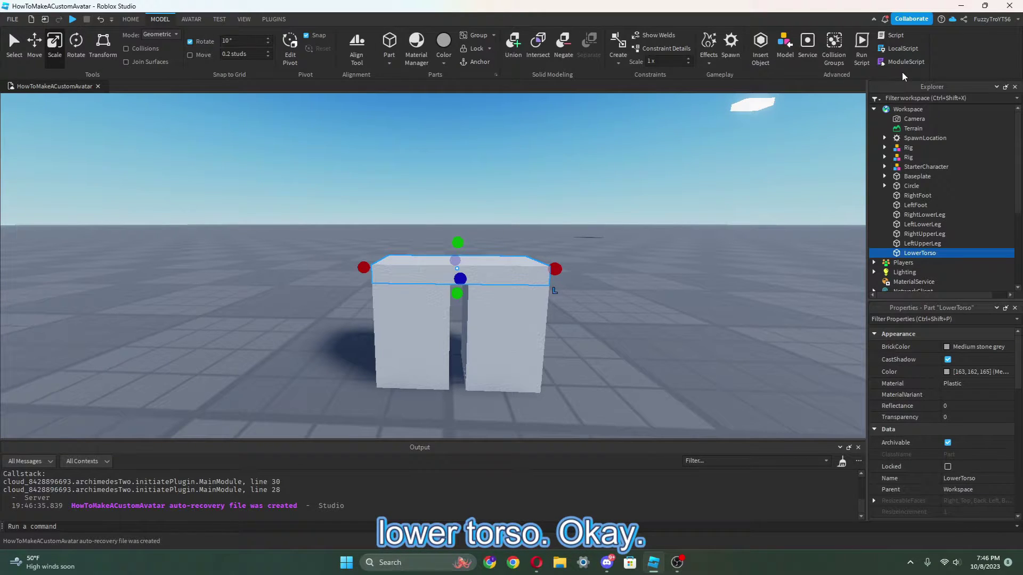
# Step: Duplicate LowerTorso and raise the copy directly on top of it, checking the seam for gaps
pyautogui.hotkey('ctrl', 'd')
pyautogui.hotkey('ctrl', '2')
pyautogui.scroll(2, 466, 236)
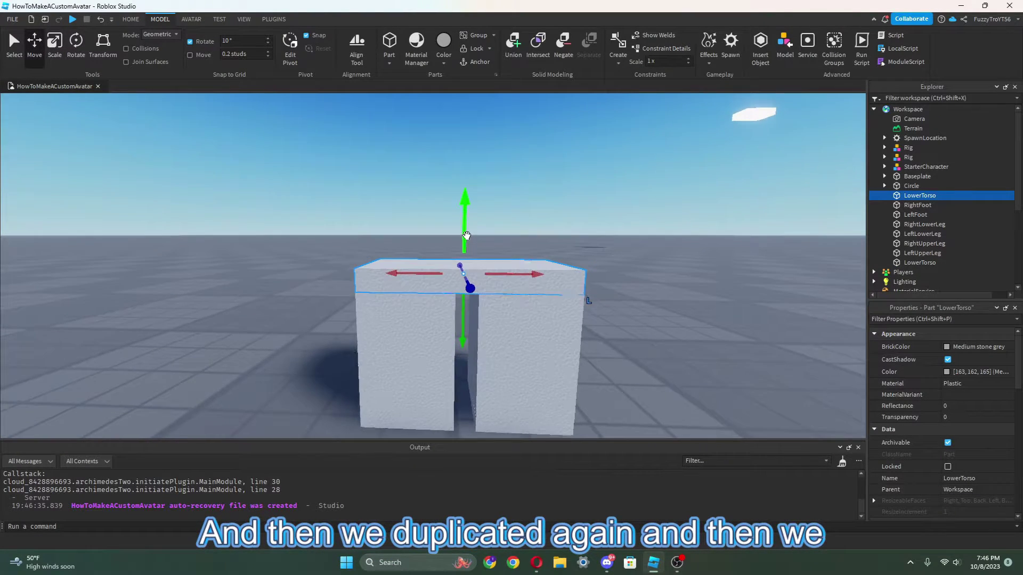
pyautogui.moveTo(467, 235); pyautogui.dragTo(466, 220)
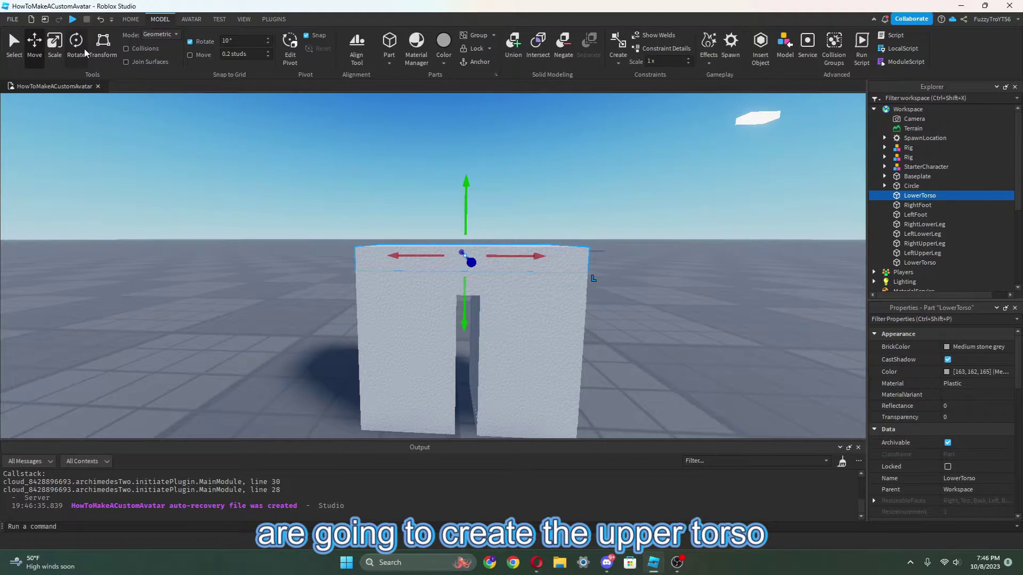
pyautogui.scroll(5, 440, 278)
pyautogui.moveTo(440, 278); pyautogui.dragTo(441, 277, button='right')
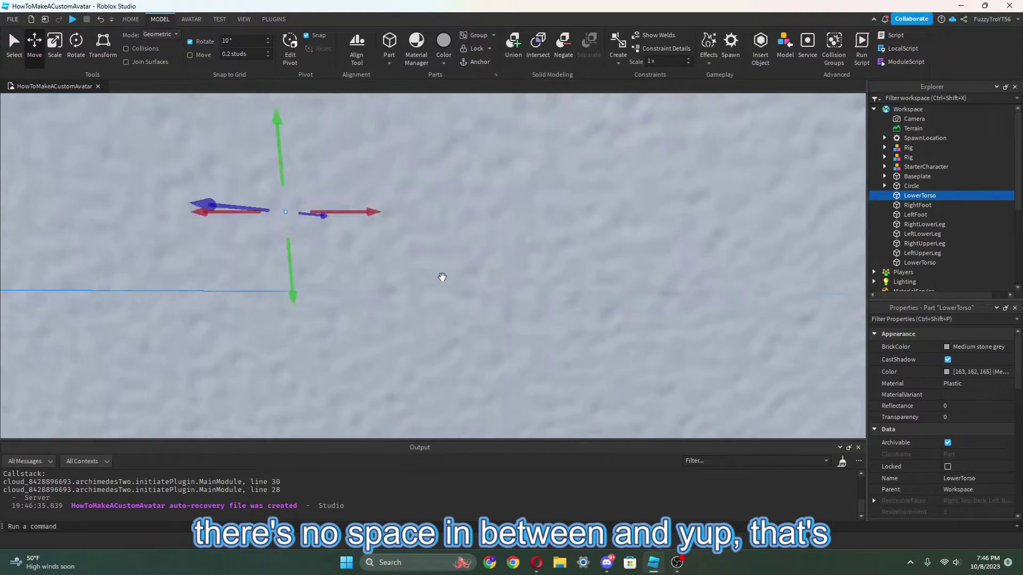
pyautogui.scroll(-10, 442, 277)
# Step: Stretch the upper slab upward into a tall torso block and rename it UpperTorso
pyautogui.hotkey('ctrl', '3')
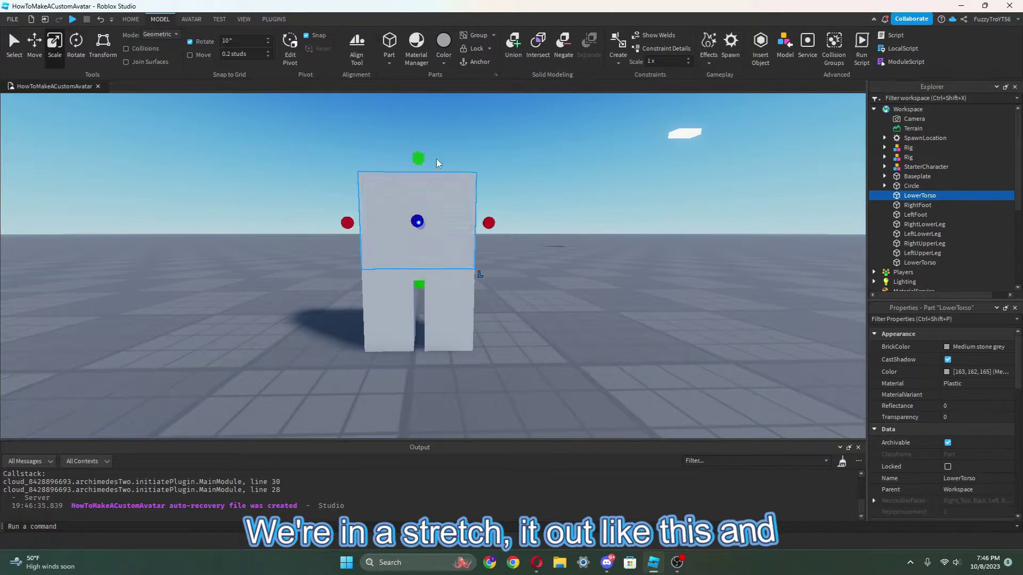
pyautogui.scroll(5, 436, 158)
pyautogui.scroll(-4, 596, 212)
pyautogui.press('F2')
pyautogui.write('UpperTorso')
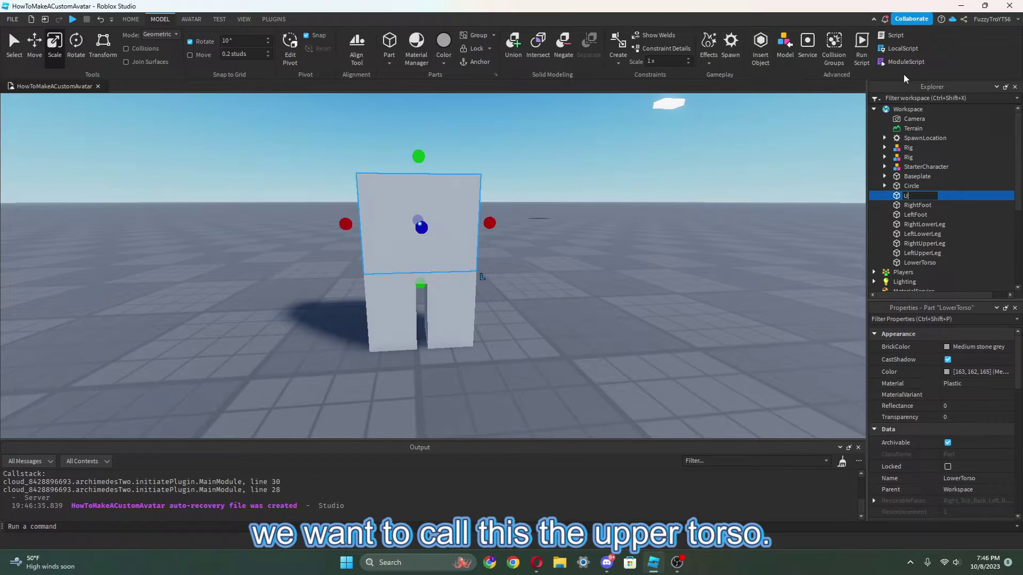
pyautogui.press('Return')
# Step: Duplicate UpperTorso, place the copy at the torso's right-arm side and shrink it into a short, narrow arm block
pyautogui.moveTo(420, 218); pyautogui.dragTo(420, 218, button='right')
pyautogui.moveTo(585, 232); pyautogui.dragTo(450, 233)
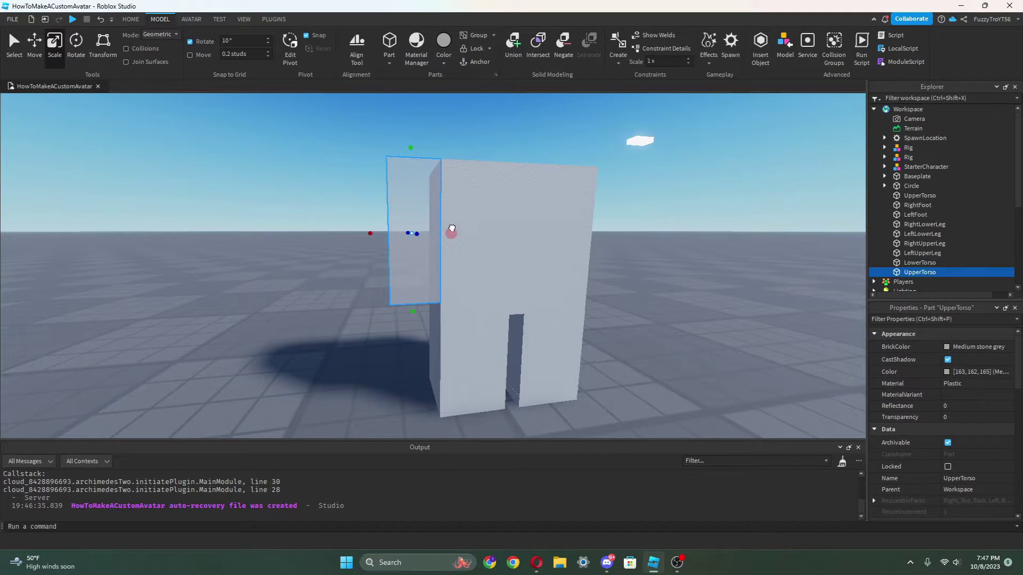
pyautogui.scroll(6, 450, 229)
pyautogui.scroll(-5, 441, 230)
pyautogui.moveTo(441, 230); pyautogui.dragTo(441, 230, button='right')
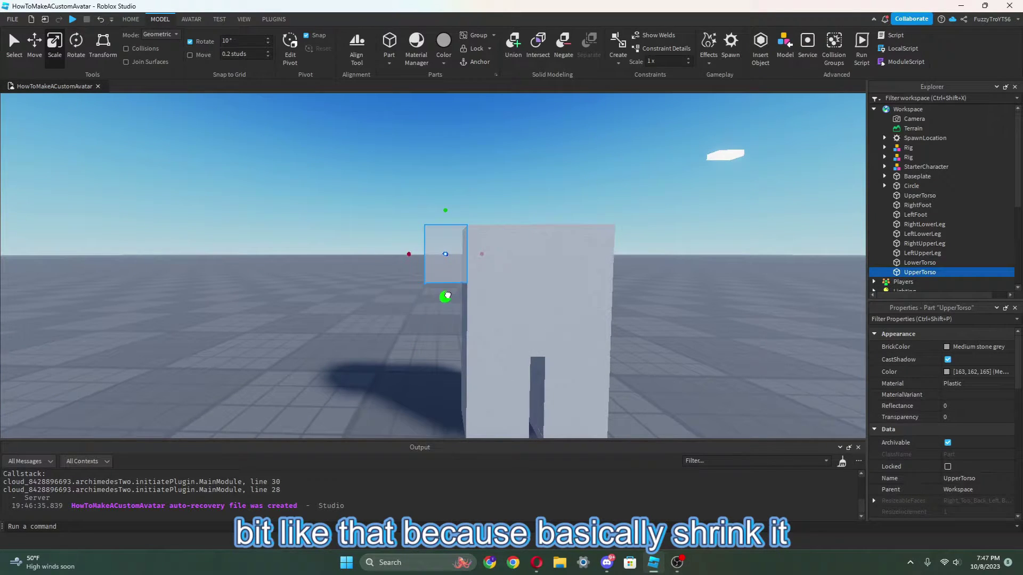
# Step: Rename the small block beside the torso RightUpperArm
pyautogui.click(458, 269)
pyautogui.rightClick(912, 271)
pyautogui.click(907, 78)
pyautogui.write('RightUpperArm')
pyautogui.press('Return')
# Step: Move RightUpperArm against the side of the torso to close the gap between them
pyautogui.press('f')
pyautogui.moveTo(415, 309); pyautogui.dragTo(514, 253, button='right')
pyautogui.hotkey('ctrl', '2')
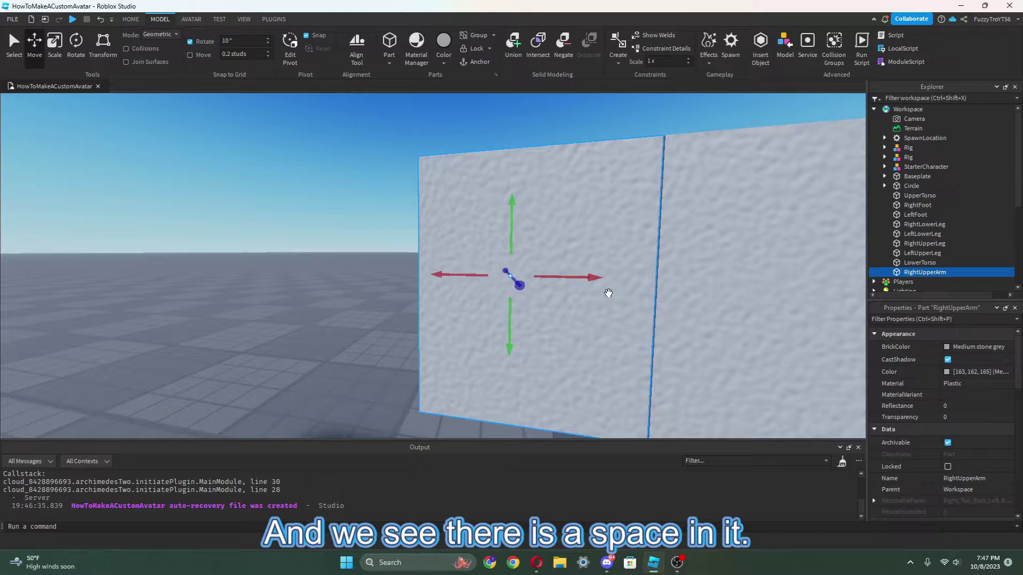
pyautogui.click(395, 266)
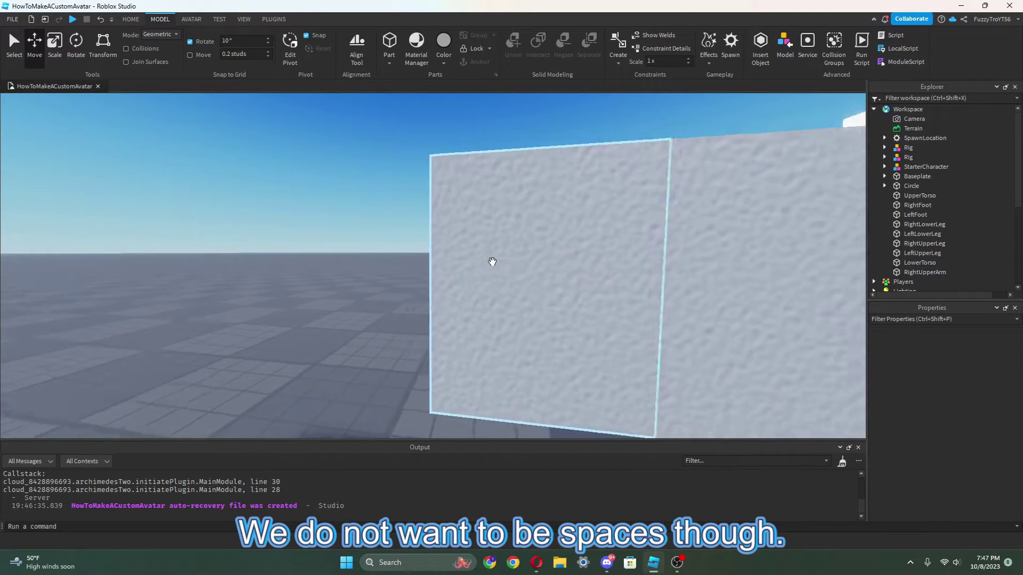
# Step: Duplicate RightUpperArm and move the copy down below the original
pyautogui.click(492, 262)
pyautogui.scroll(-5, 487, 317)
pyautogui.hotkey('ctrl', 'd')
pyautogui.click(394, 310)
pyautogui.scroll(5, 423, 334)
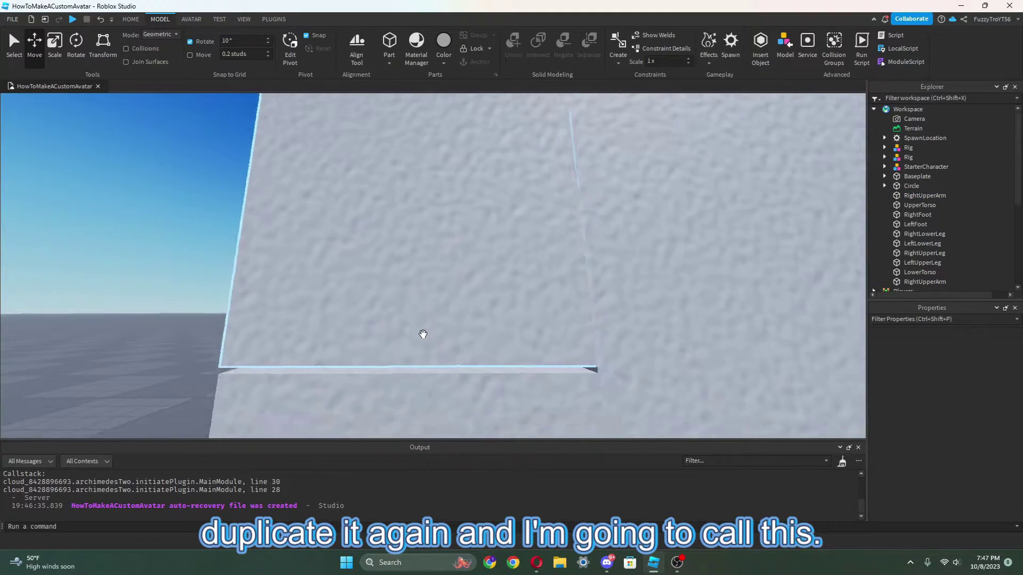
# Step: Raise the copied arm block until it sits flush against the underside of RightUpperArm
pyautogui.scroll(-5, 422, 334)
pyautogui.click(426, 294)
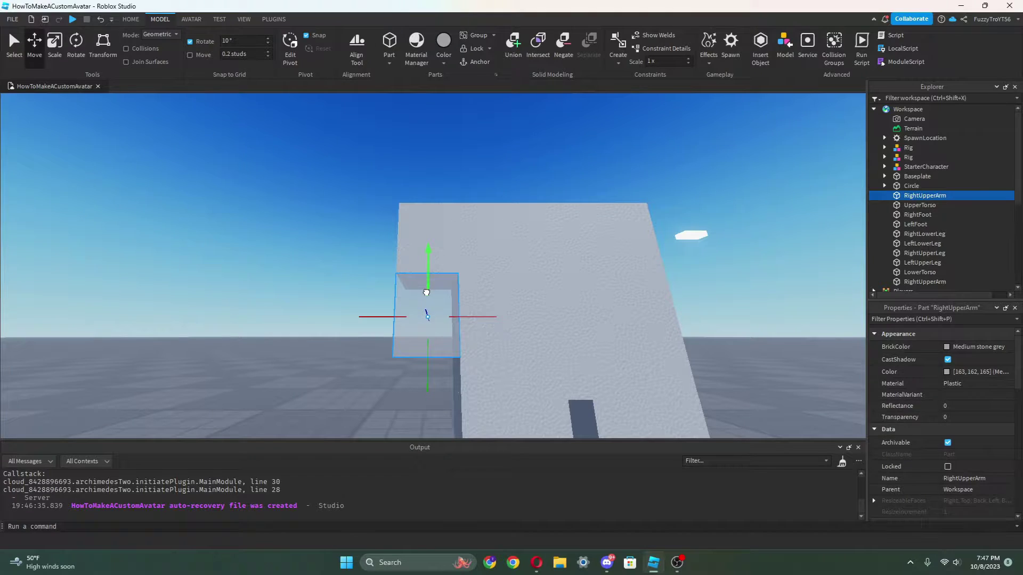
pyautogui.moveTo(357, 312); pyautogui.dragTo(357, 312, button='right')
pyautogui.click(426, 282)
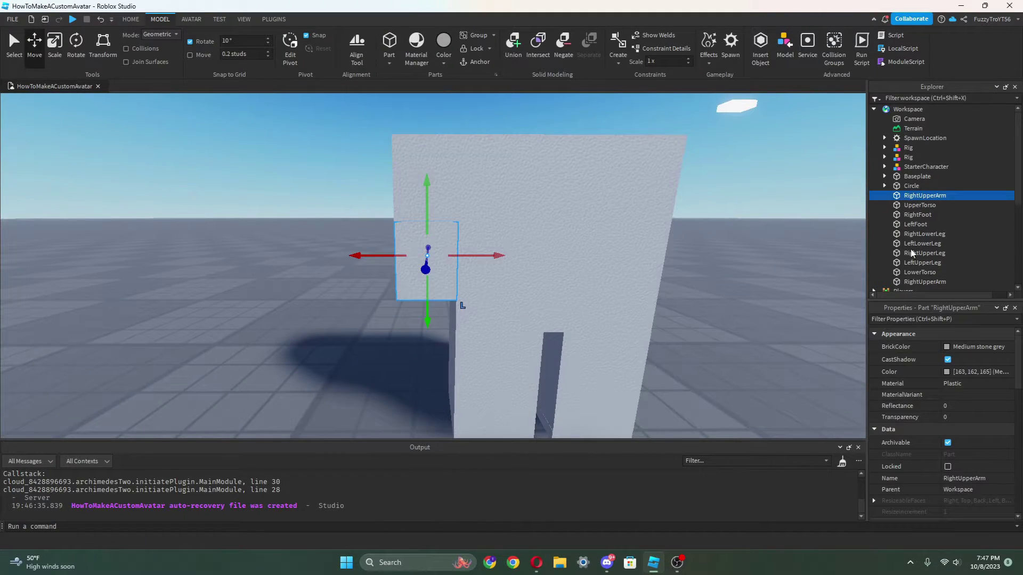
pyautogui.scroll(5, 481, 235)
pyautogui.scroll(-5, 482, 235)
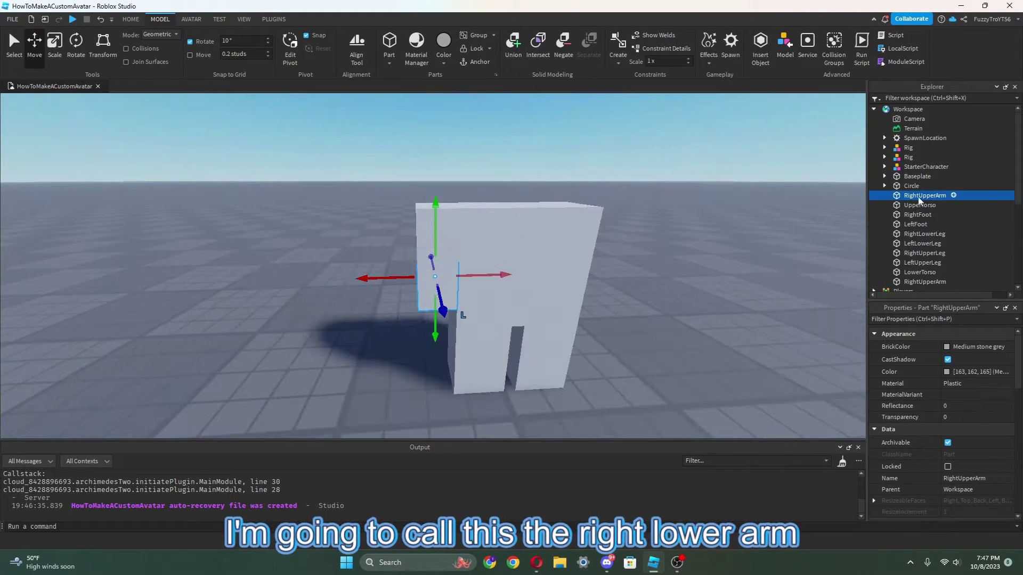
# Step: Rename the copied lower arm block RightLowerArm
pyautogui.rightClick(919, 201)
pyautogui.click(908, 73)
pyautogui.press('BackSpace')
pyautogui.press('BackSpace')
pyautogui.press('BackSpace')
pyautogui.press('BackSpace')
pyautogui.press('BackSpace')
pyautogui.write('Lower')
pyautogui.press('Return')
# Step: Try to reduce RightUpperArm's depth to 1.03 by scaling it from one side, and undo deleting the block
pyautogui.scroll(5, 311, 322)
pyautogui.moveTo(311, 321); pyautogui.dragTo(486, 228, button='right')
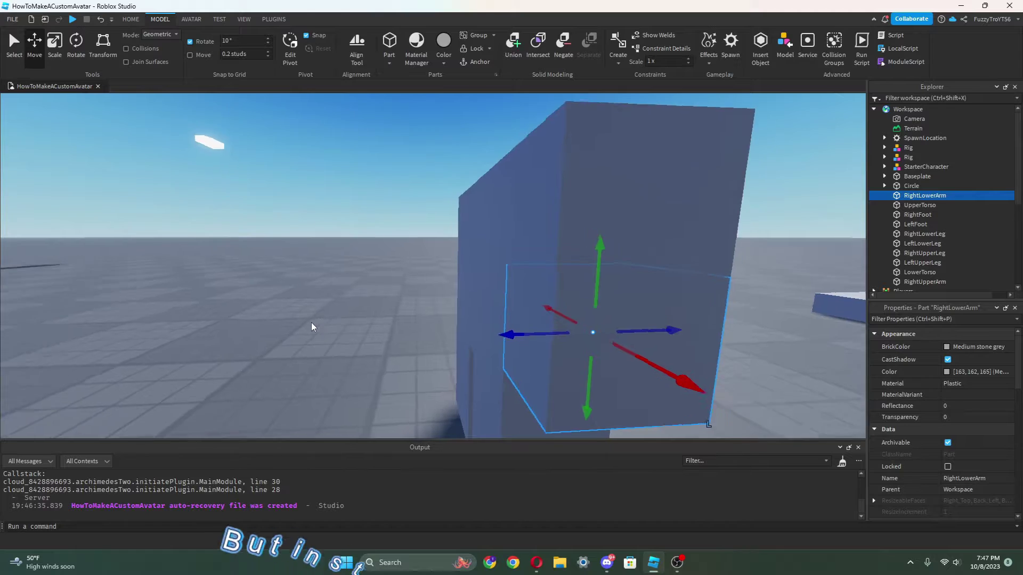
pyautogui.click(499, 240)
pyautogui.scroll(-5, 500, 243)
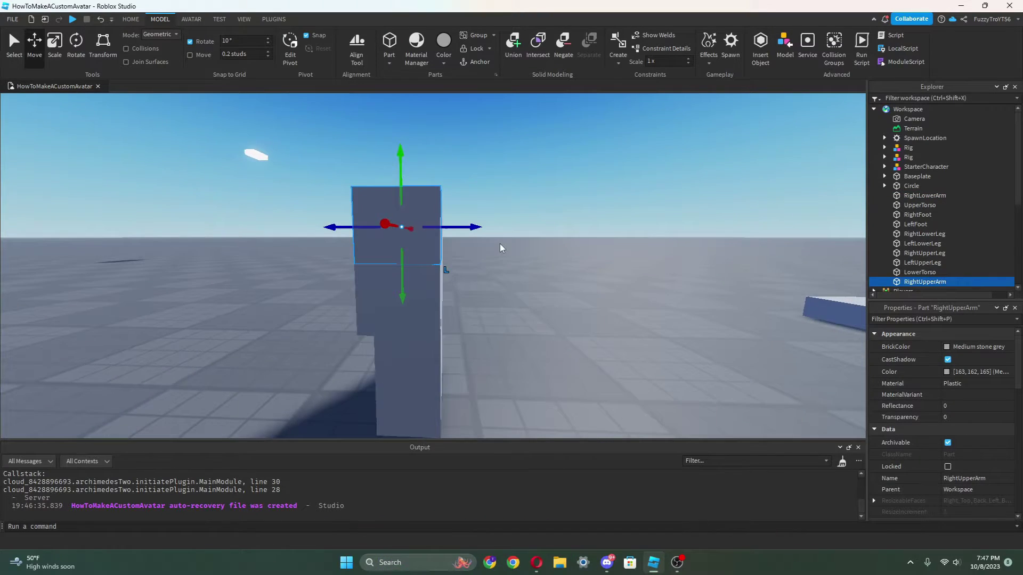
pyautogui.scroll(8, 500, 244)
pyautogui.scroll(-4, 499, 242)
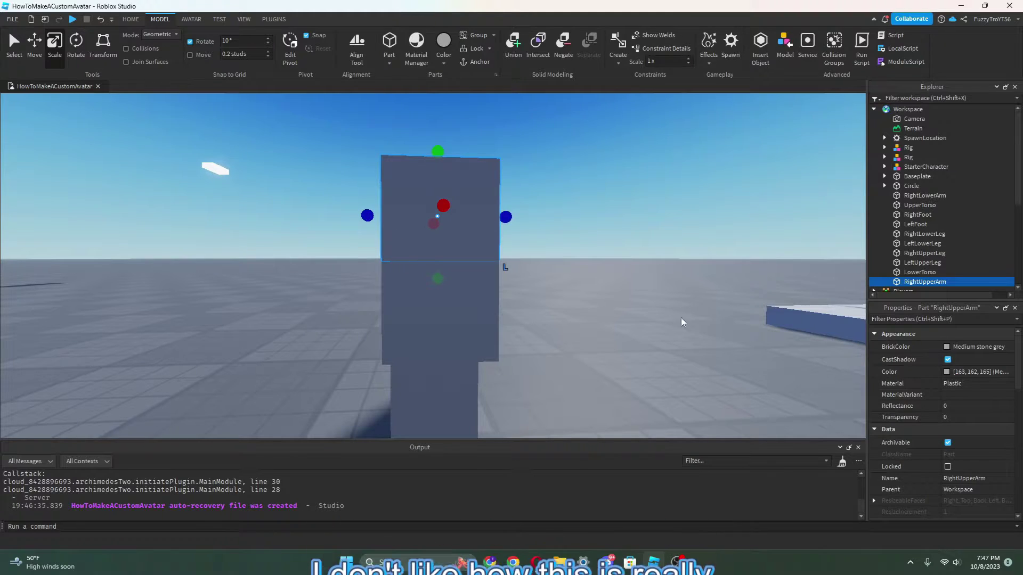
pyautogui.moveTo(367, 224); pyautogui.dragTo(372, 222)
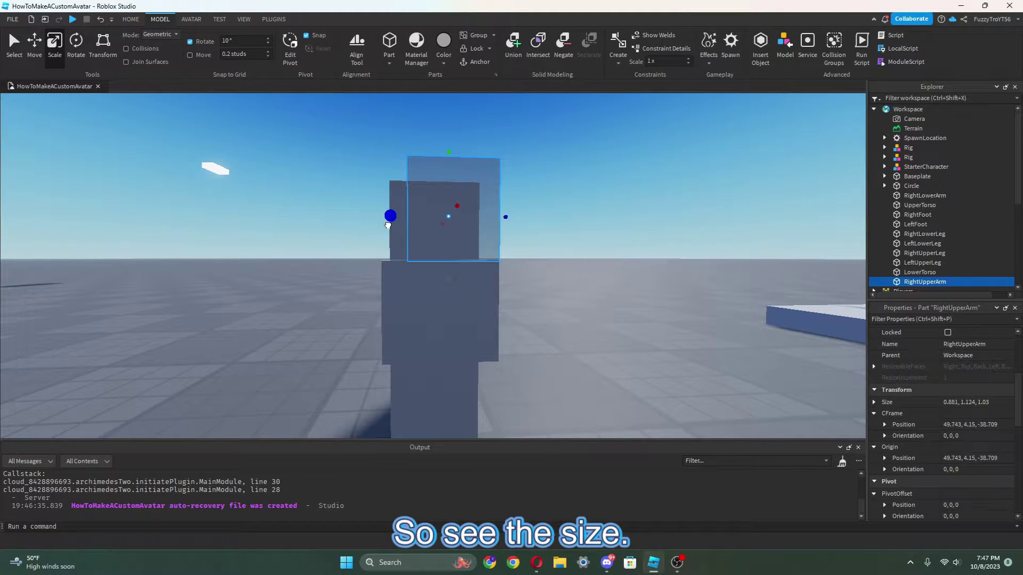
pyautogui.press('Delete')
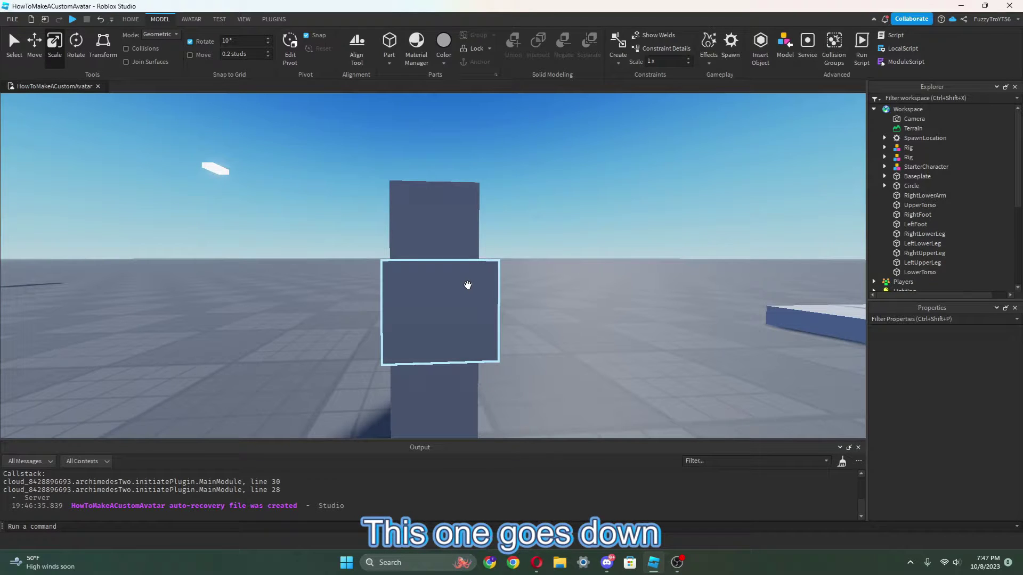
pyautogui.hotkey('ctrl', 'z')
# Step: Reduce the depth value in the size of RightUpperArm and RightLowerArm so both blocks are thinner
pyautogui.scroll(-3, 978, 419)
pyautogui.press('BackSpace')
pyautogui.press('BackSpace')
pyautogui.press('BackSpace')
pyautogui.press('BackSpace')
pyautogui.press('Return')
pyautogui.moveTo(502, 267); pyautogui.dragTo(660, 302, button='right')
pyautogui.click(452, 303)
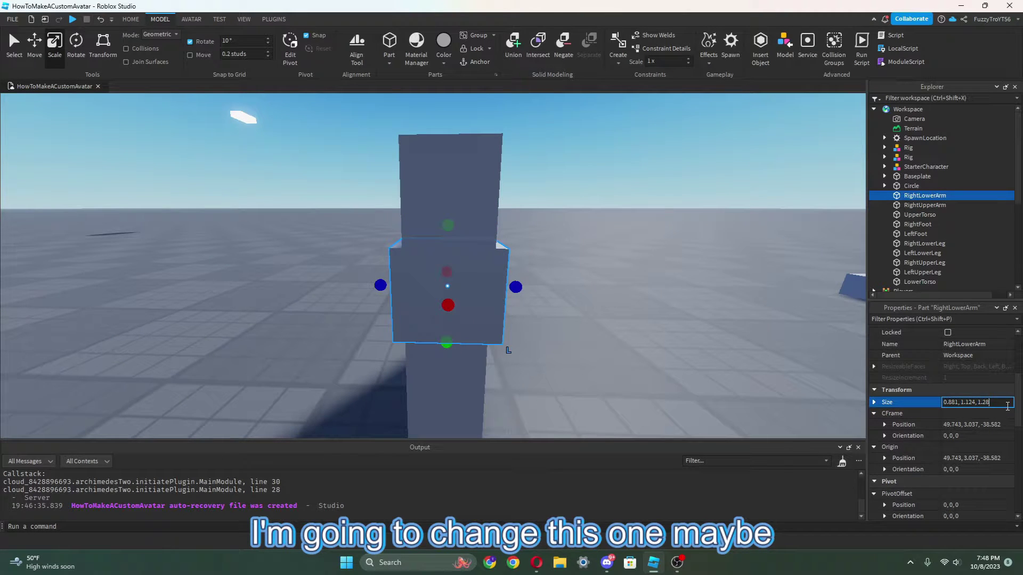
# Step: Move RightUpperArm and RightLowerArm forward together so they line up with the torso
pyautogui.press('w')
pyautogui.moveTo(508, 350); pyautogui.dragTo(509, 351, button='right')
pyautogui.press('s')
pyautogui.press('w')
pyautogui.click(508, 351)
pyautogui.keyDown('ctrl'); pyautogui.click(560, 228); pyautogui.keyUp('ctrl')
pyautogui.hotkey('ctrl', '2')
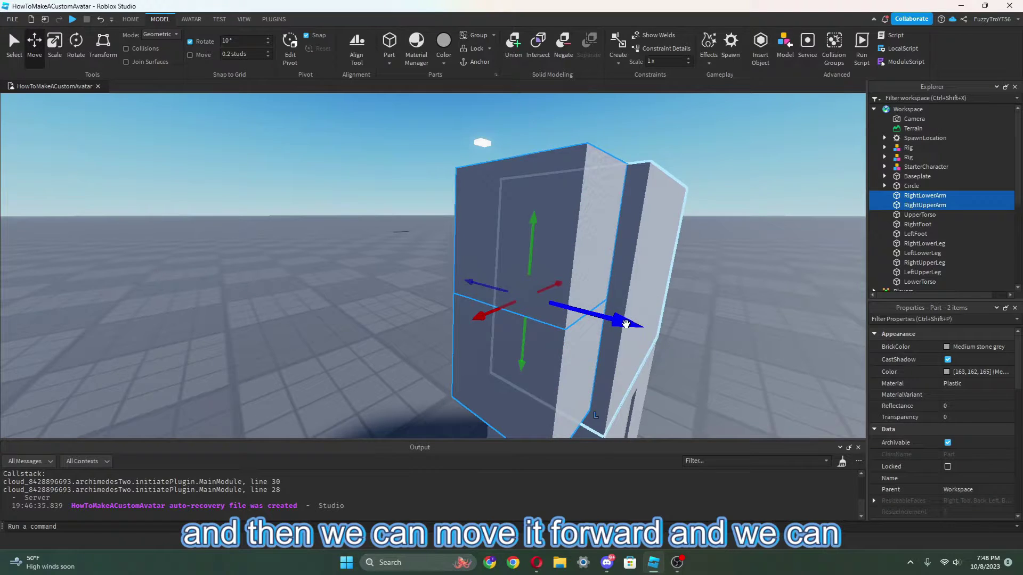
pyautogui.moveTo(622, 324); pyautogui.dragTo(669, 313, button='right')
pyautogui.press('w')
pyautogui.click(584, 299)
pyautogui.keyDown('ctrl'); pyautogui.click(638, 302); pyautogui.keyUp('ctrl')
pyautogui.moveTo(586, 285); pyautogui.dragTo(584, 283)
# Step: Duplicate RightLowerArm, flatten the copy into a thin slab, and set it flush against the underside of the arm
pyautogui.scroll(-5, 584, 283)
pyautogui.keyDown('ctrl'); pyautogui.click(504, 269); pyautogui.keyUp('ctrl')
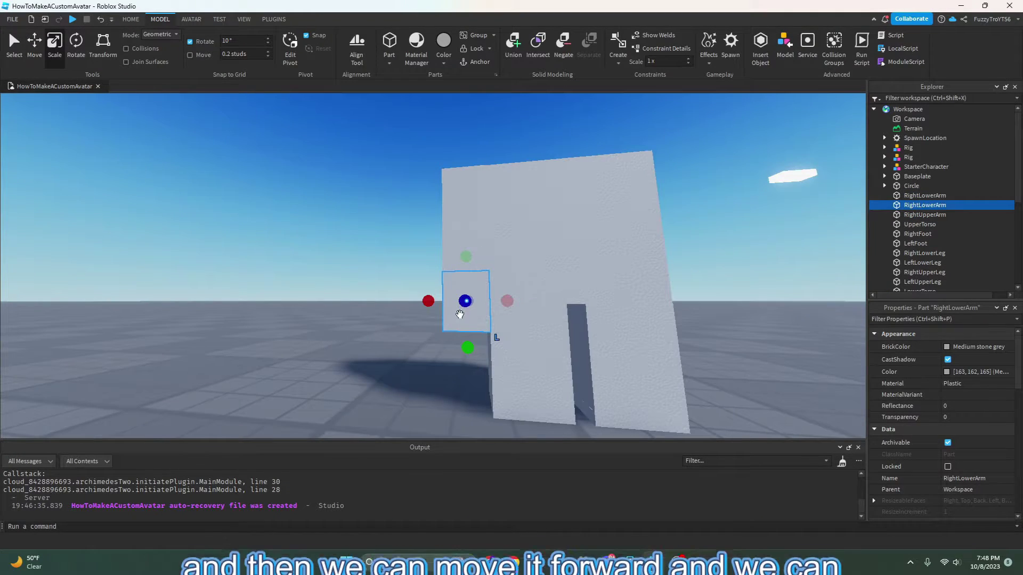
pyautogui.moveTo(468, 347); pyautogui.dragTo(468, 275)
pyautogui.hotkey('ctrl', '2')
pyautogui.scroll(10, 463, 272)
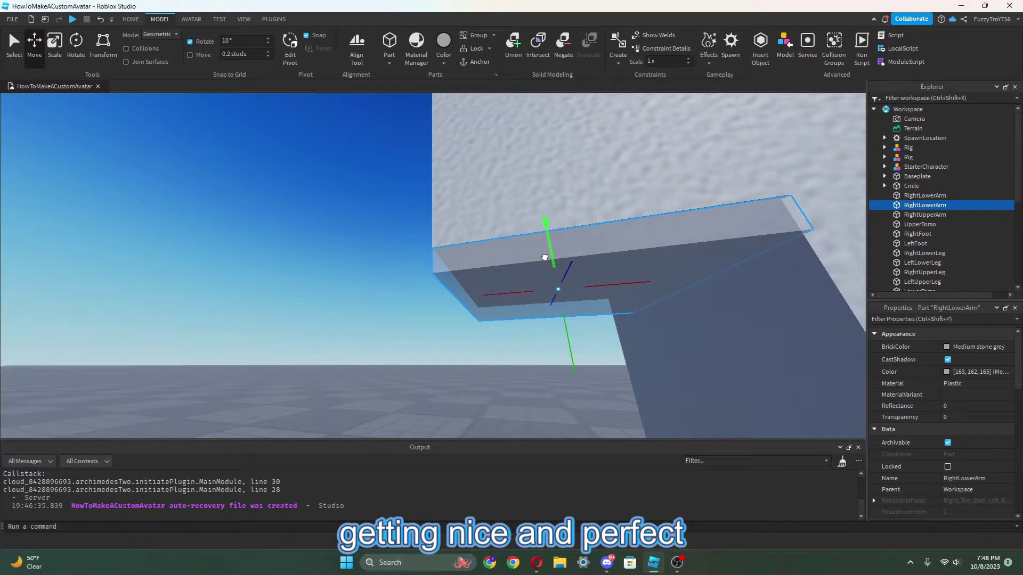
# Step: Rename the thin slab under the right arm RightHand
pyautogui.rightClick(931, 208)
pyautogui.click(923, 78)
pyautogui.write('Rigth')
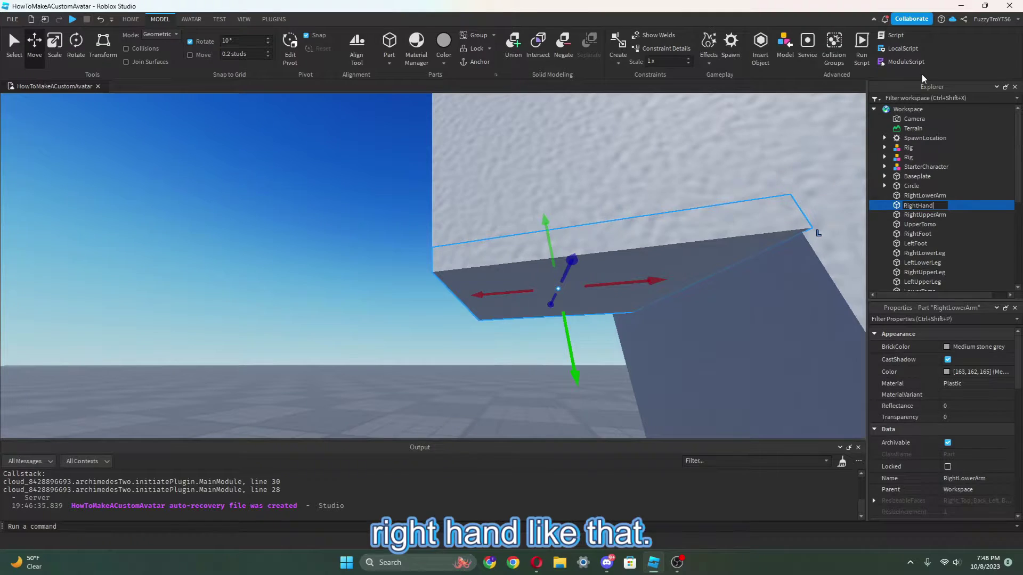
pyautogui.press('Return')
# Step: Duplicate RightUpperArm, RightLowerArm and RightHand together and move the copies against the opposite side of the torso
pyautogui.scroll(-10, 510, 297)
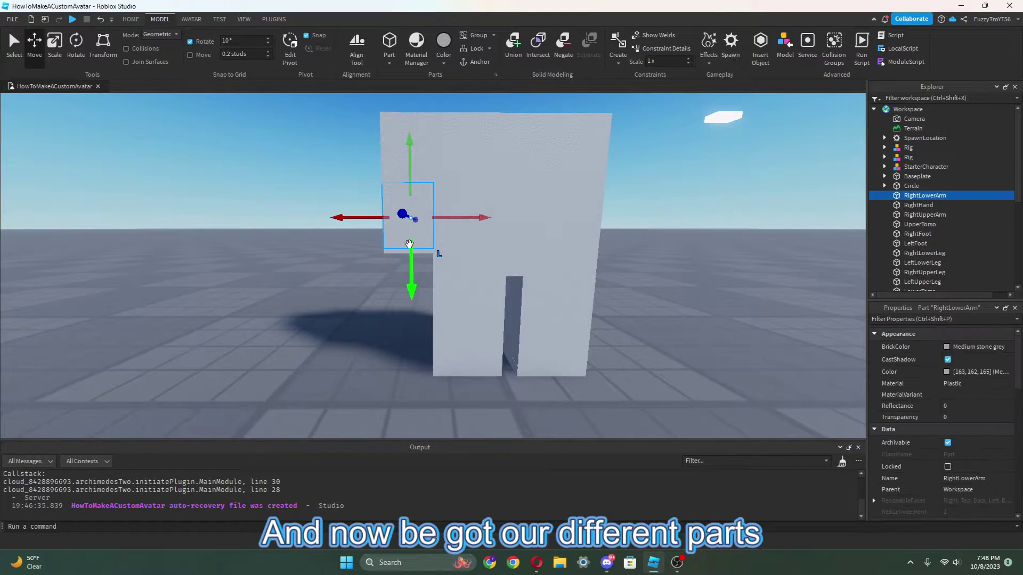
pyautogui.scroll(-4, 409, 242)
pyautogui.keyDown('ctrl'); pyautogui.click(491, 226); pyautogui.keyUp('ctrl')
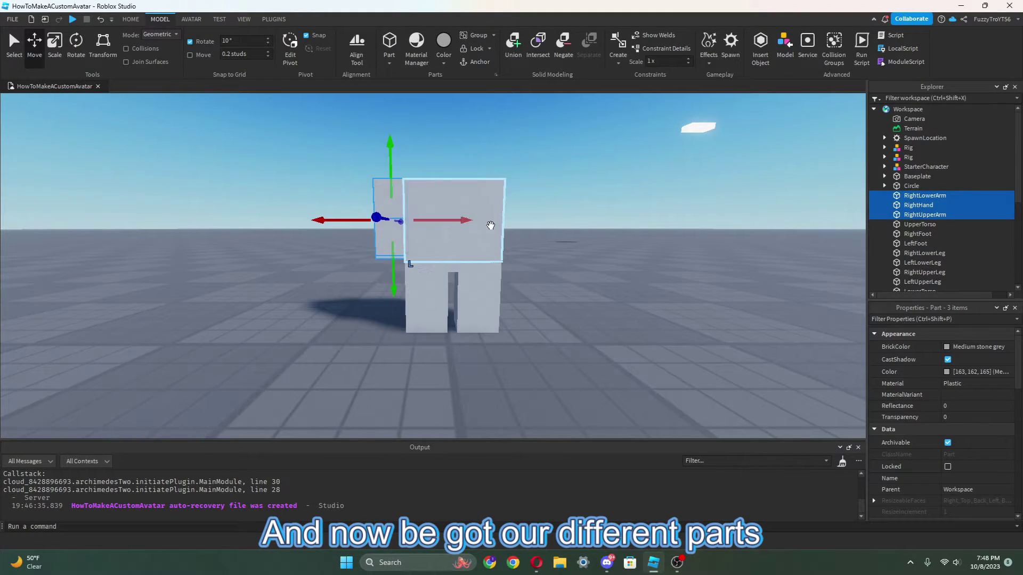
pyautogui.moveTo(458, 221); pyautogui.dragTo(423, 231, button='right')
pyautogui.hotkey('ctrl', 'd')
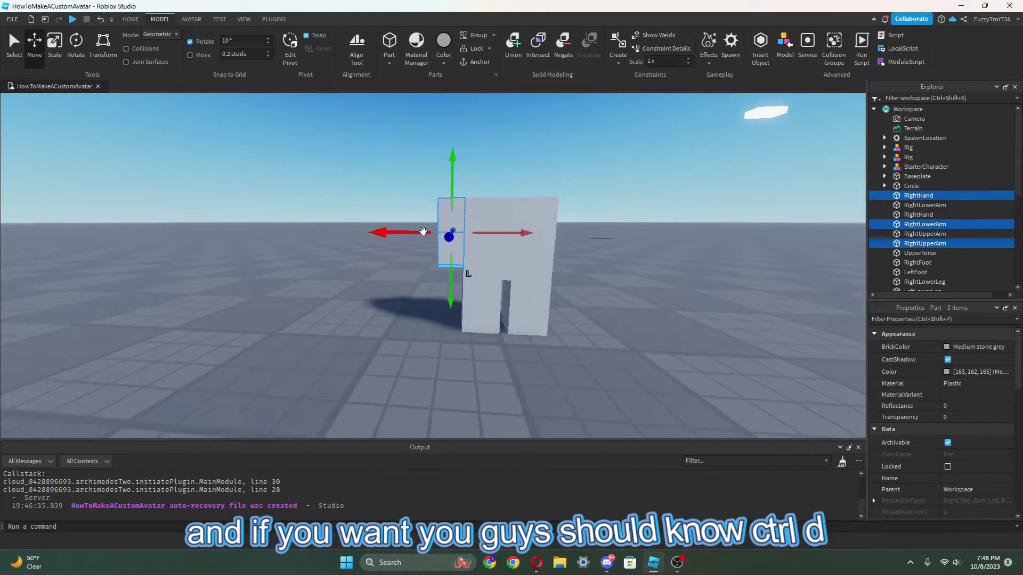
pyautogui.scroll(5, 423, 232)
pyautogui.scroll(-5, 423, 231)
pyautogui.moveTo(415, 271); pyautogui.dragTo(456, 315, button='right')
pyautogui.moveTo(457, 314); pyautogui.dragTo(484, 318)
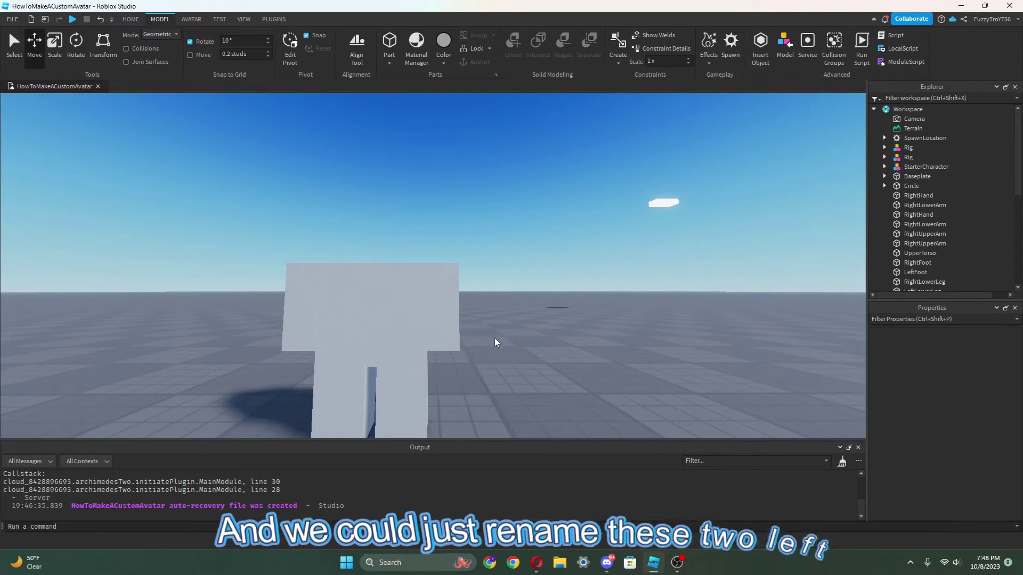
# Step: Rename the upper block of the copied arm LeftUpperArm
pyautogui.click(454, 299)
pyautogui.rightClick(921, 248)
pyautogui.click(909, 78)
pyautogui.write('Left')
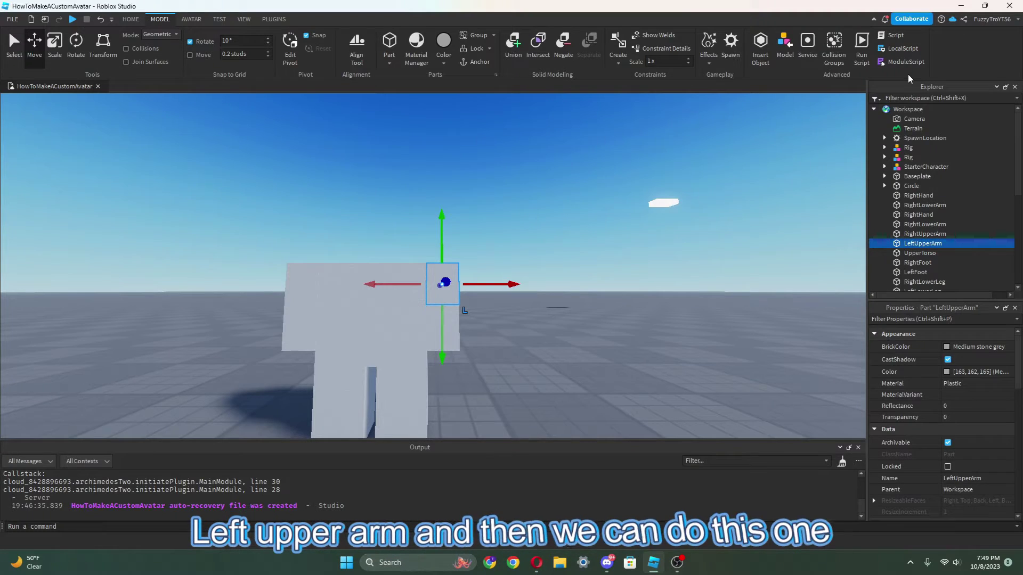
pyautogui.press('Return')
# Step: Rename the lower block of the copied arm LeftLowerArm and its hand slab LeftHand
pyautogui.click(924, 224)
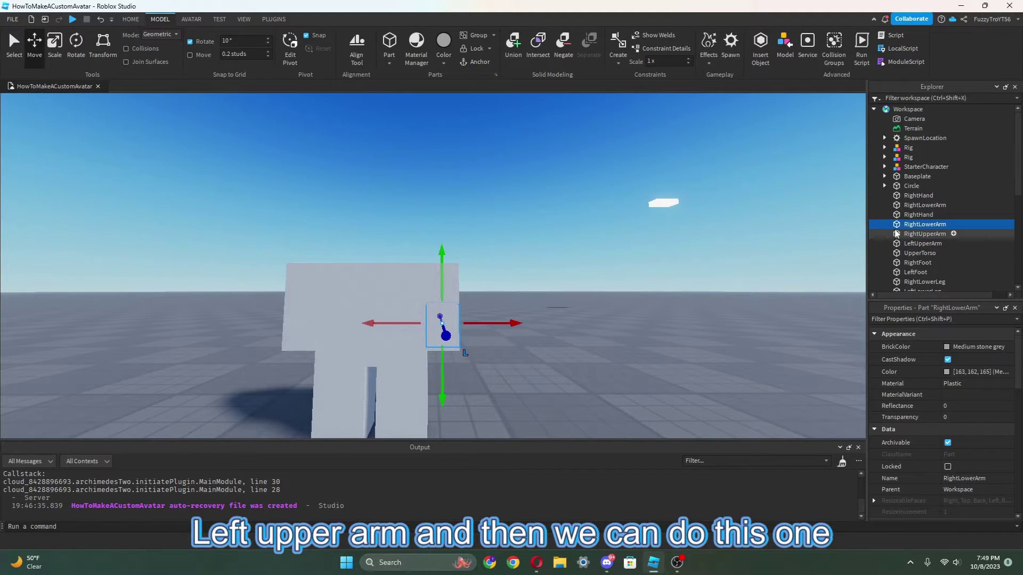
pyautogui.rightClick(924, 224)
pyautogui.click(886, 75)
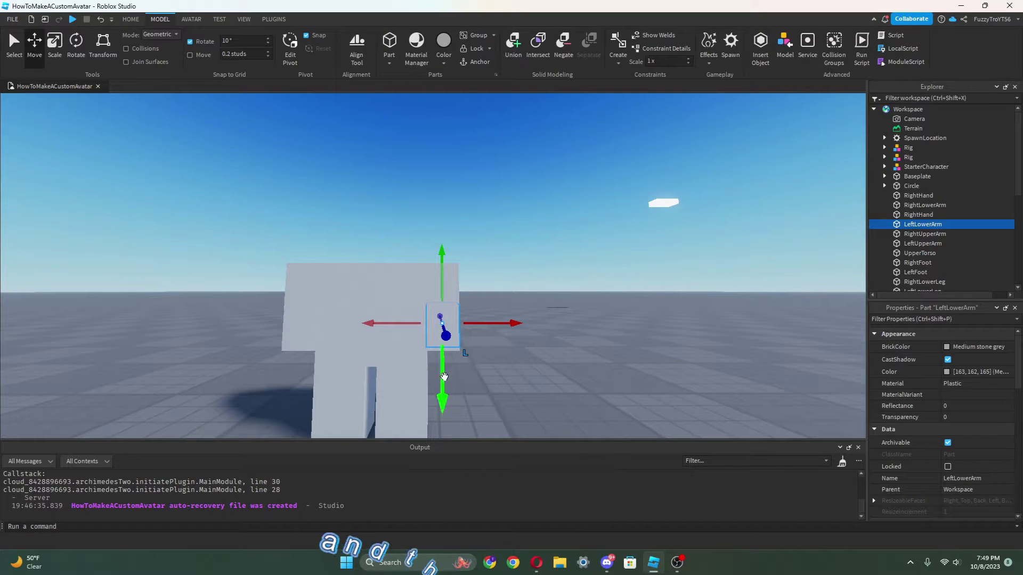
pyautogui.click(918, 196)
pyautogui.rightClick(918, 196)
pyautogui.press('Escape')
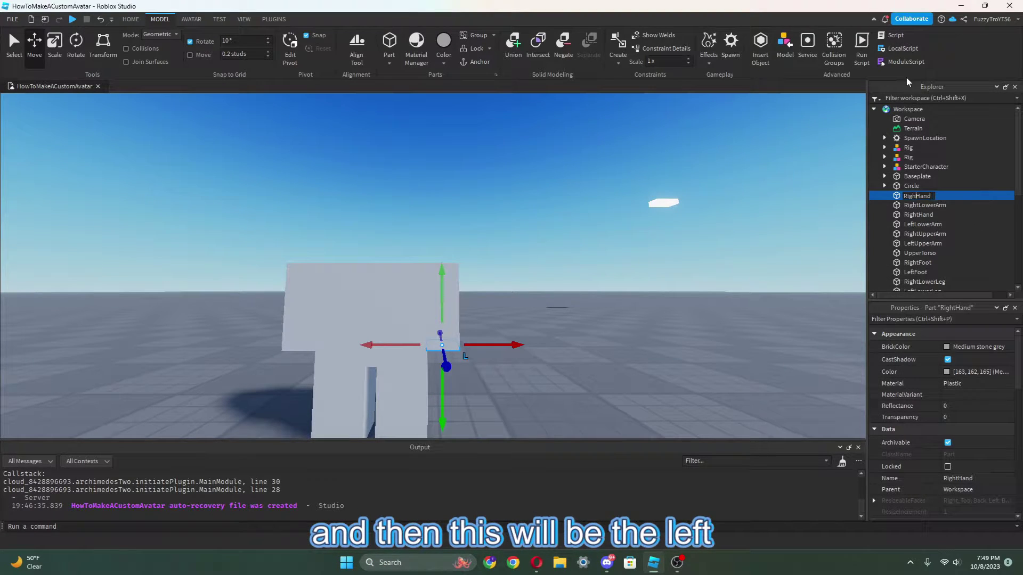
# Step: Duplicate UpperTorso above the body and scale the copy down into a small head block
pyautogui.click(383, 269)
pyautogui.scroll(-3, 382, 269)
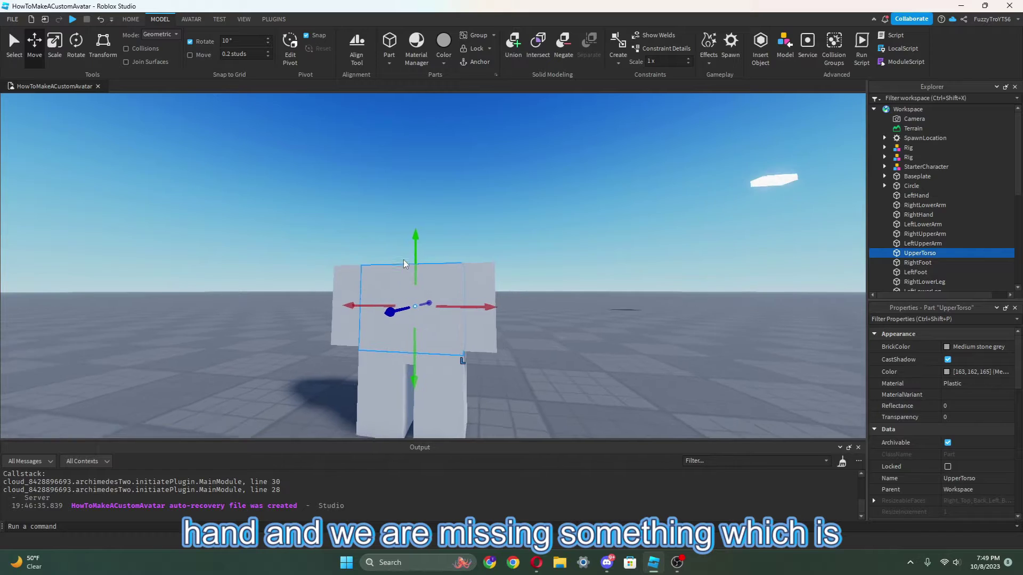
pyautogui.scroll(8, 383, 269)
pyautogui.click(55, 42)
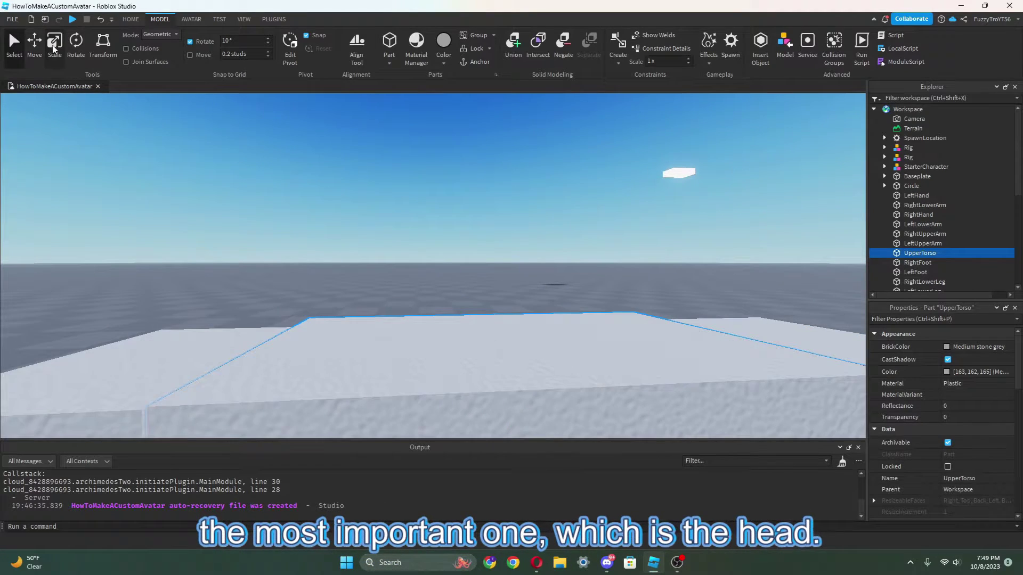
pyautogui.scroll(-5, 359, 294)
pyautogui.press('f')
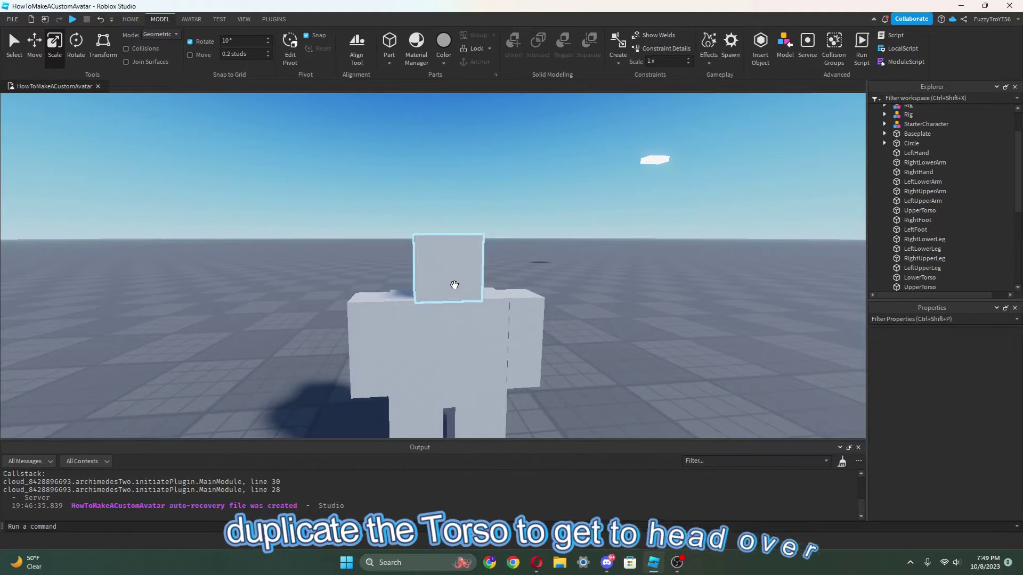
# Step: Adjust the head block over the shoulders and lower it until it rests flush on top of the torso
pyautogui.click(454, 285)
pyautogui.press('f')
pyautogui.click(614, 327)
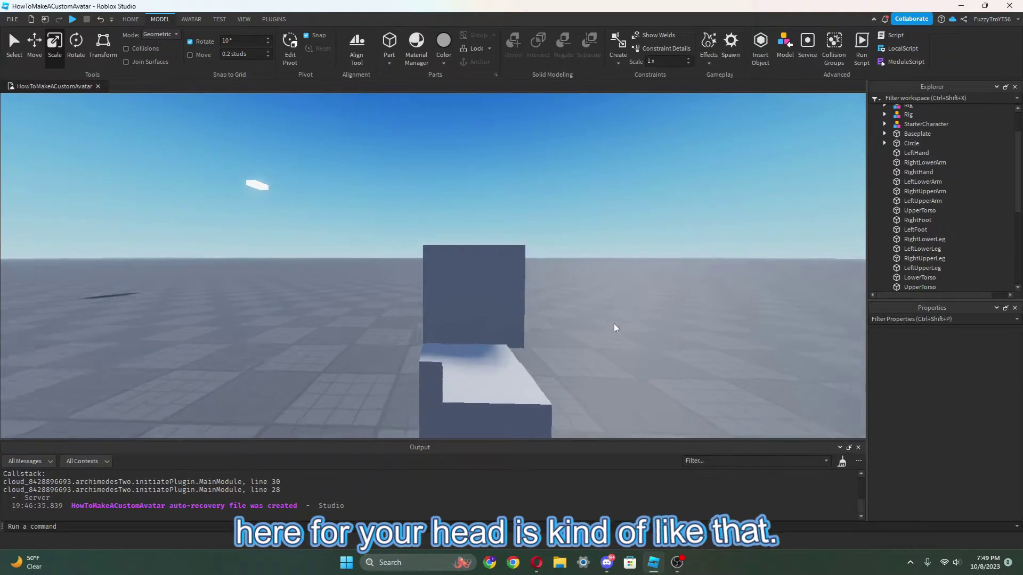
pyautogui.click(414, 325)
pyautogui.moveTo(415, 325); pyautogui.dragTo(443, 294, button='right')
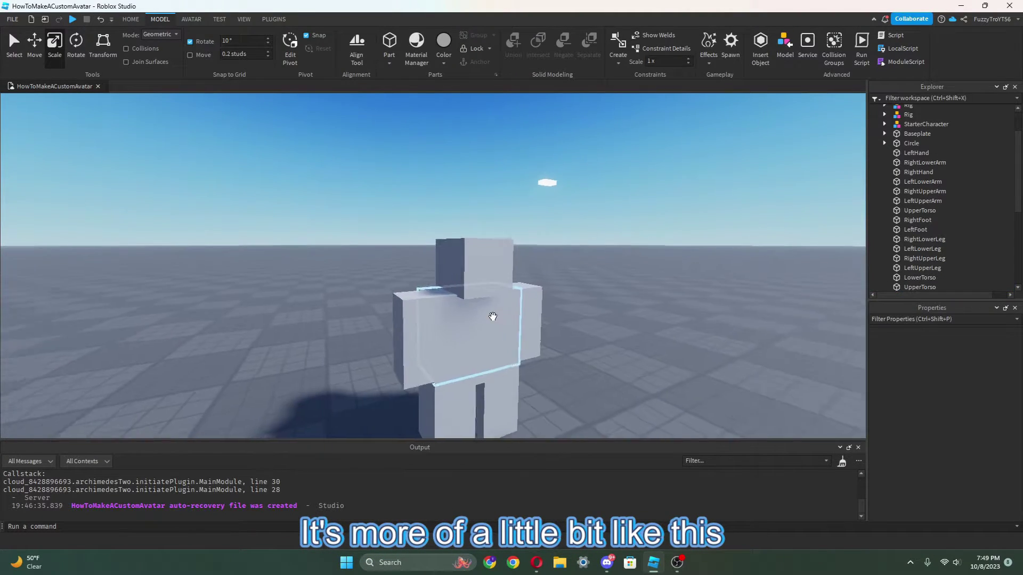
pyautogui.hotkey('ctrl', '2')
pyautogui.scroll(3, 410, 308)
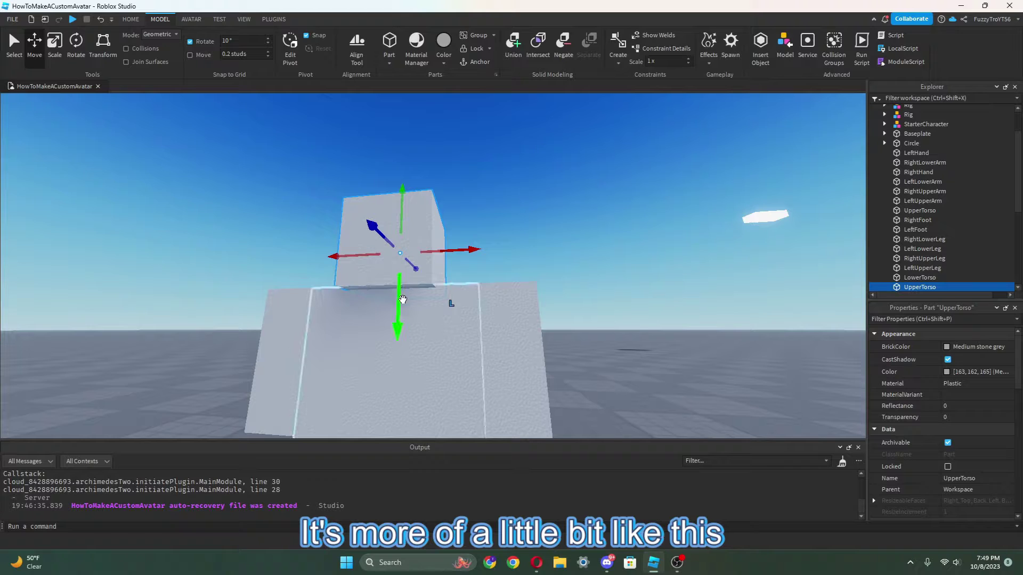
pyautogui.moveTo(403, 297); pyautogui.dragTo(399, 305)
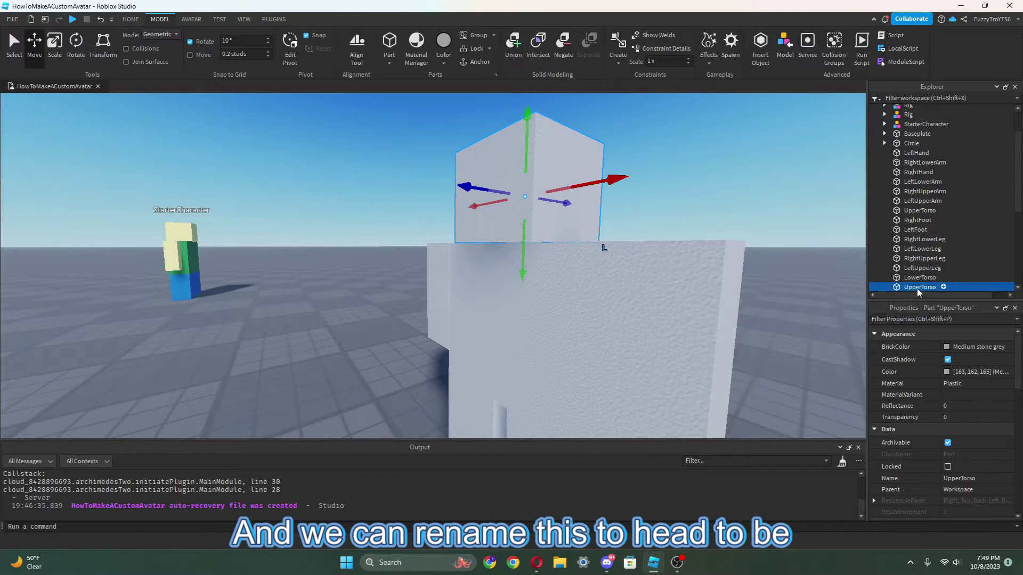
# Step: Rename the copied UpperTorso block on top of the body Head
pyautogui.doubleClick(918, 287)
pyautogui.write('H')
pyautogui.click(950, 478)
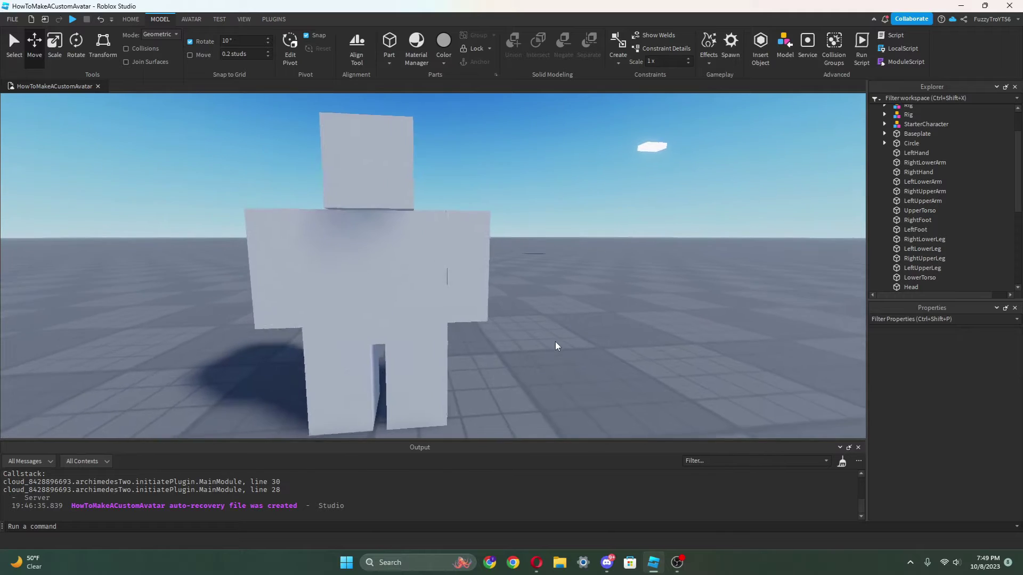
# Step: Move LeftHand, LeftLowerArm and LeftUpperArm together against the torso to close the gap between them
pyautogui.click(496, 298)
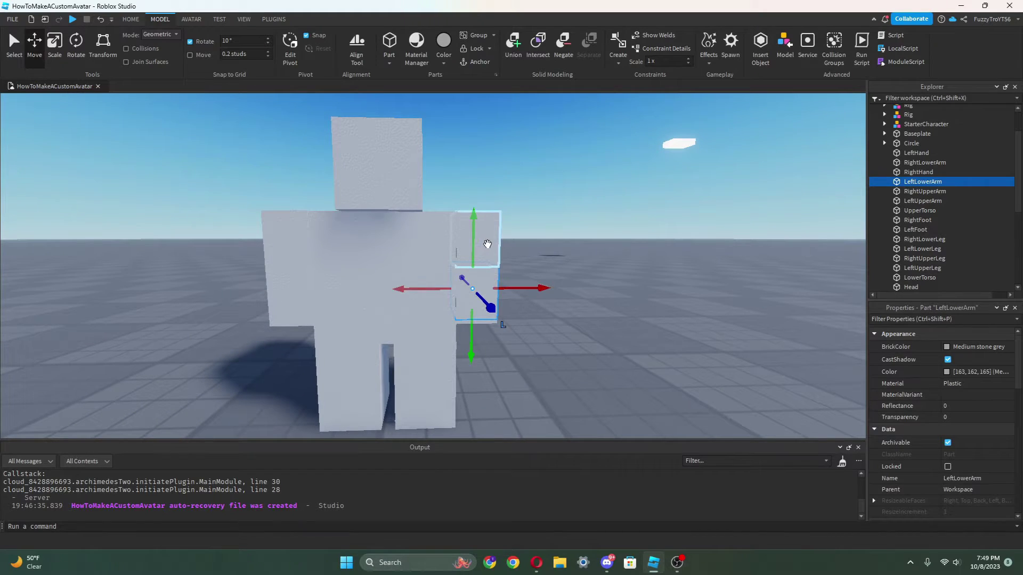
pyautogui.keyDown('ctrl'); pyautogui.click(486, 244); pyautogui.keyUp('ctrl')
pyautogui.keyDown('ctrl'); pyautogui.click(489, 321); pyautogui.keyUp('ctrl')
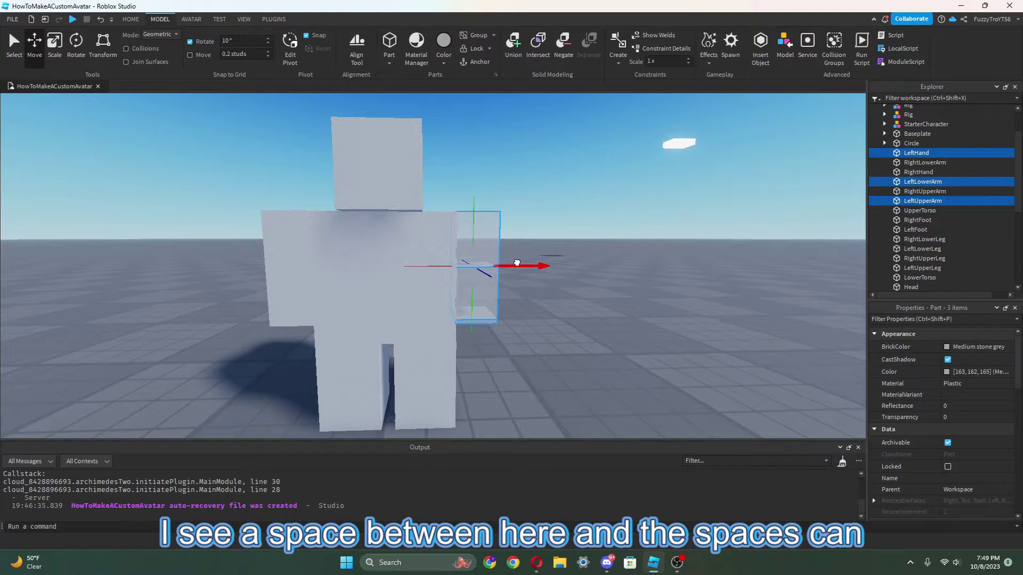
pyautogui.click(530, 287)
pyautogui.scroll(-3, 529, 288)
pyautogui.scroll(6, 530, 287)
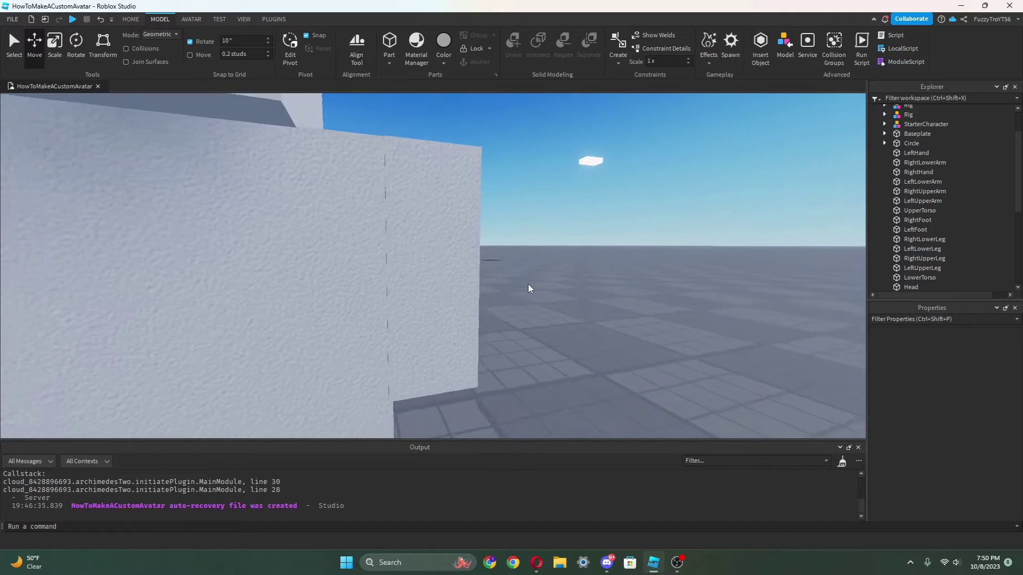
pyautogui.click(447, 260)
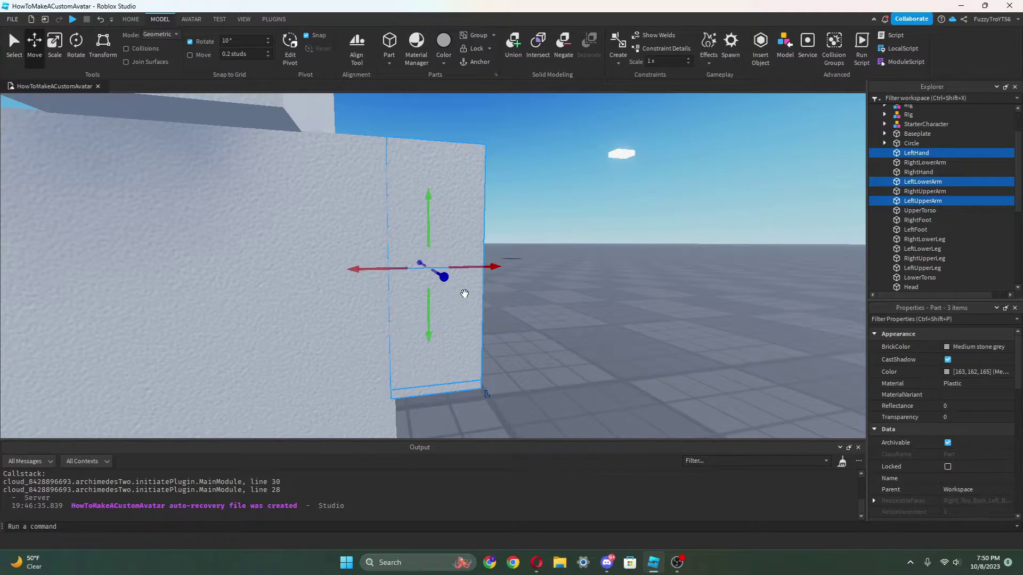
pyautogui.moveTo(441, 276)
pyautogui.mouseDown(button='right')
pyautogui.moveTo(417, 216)
pyautogui.moveTo(434, 270)
pyautogui.mouseUp(button='right')
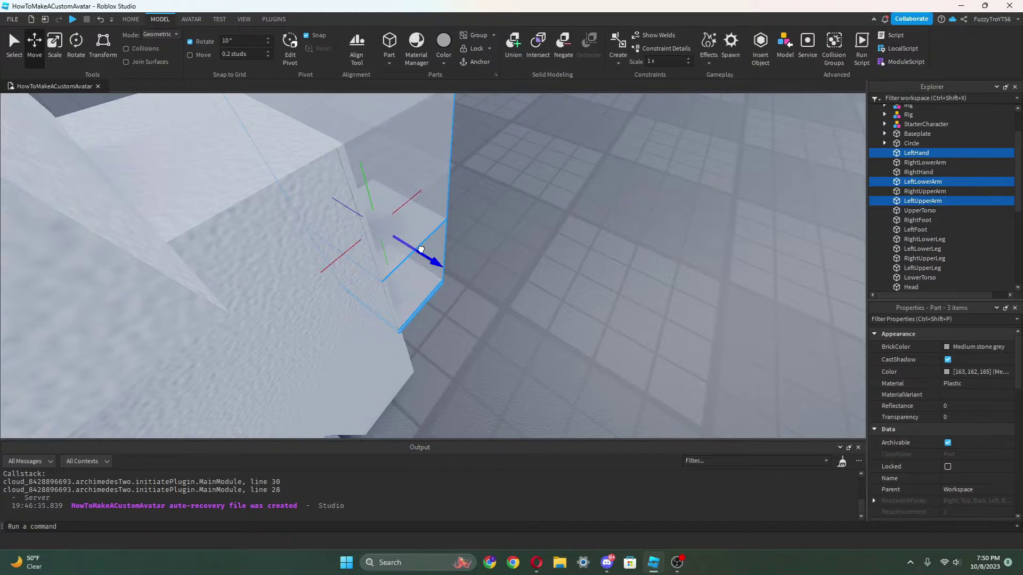
pyautogui.click(521, 260)
pyautogui.scroll(-10, 520, 261)
pyautogui.scroll(10, 520, 262)
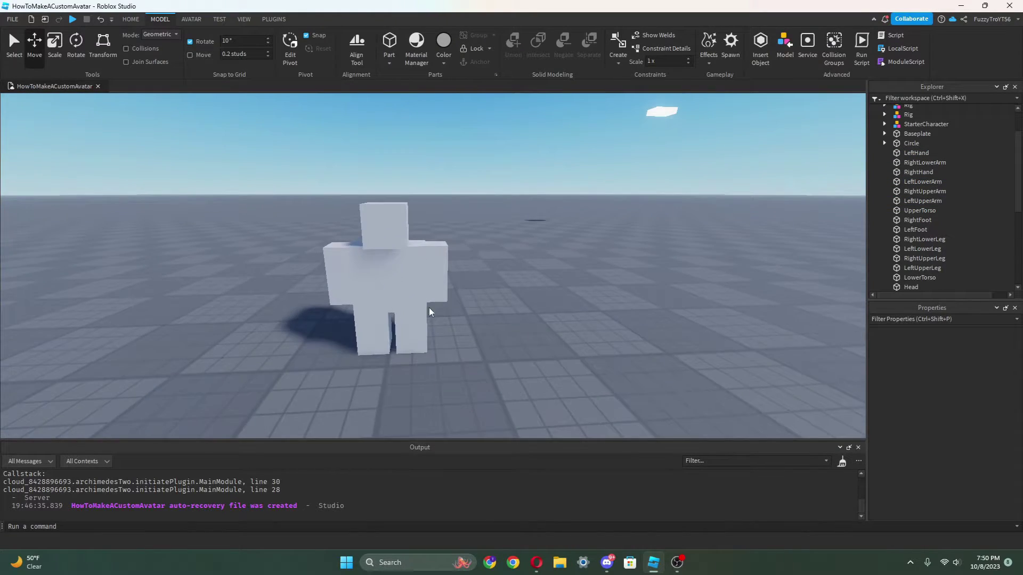
# Step: Duplicate the UpperTorso block and shift the copy slightly forward of the body
pyautogui.click(417, 279)
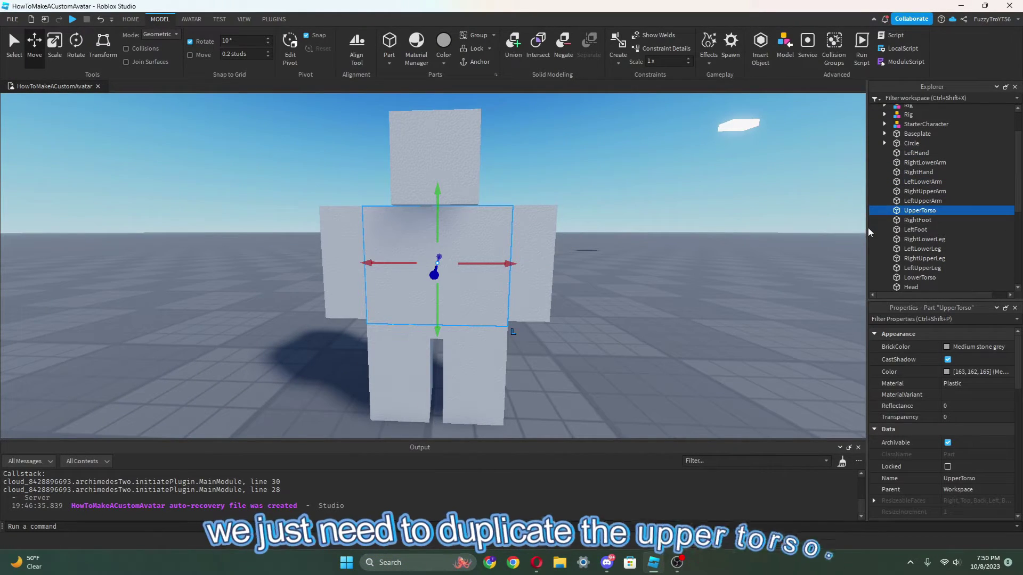
pyautogui.scroll(3, 402, 283)
pyautogui.moveTo(401, 283); pyautogui.dragTo(495, 247, button='right')
pyautogui.scroll(5, 539, 272)
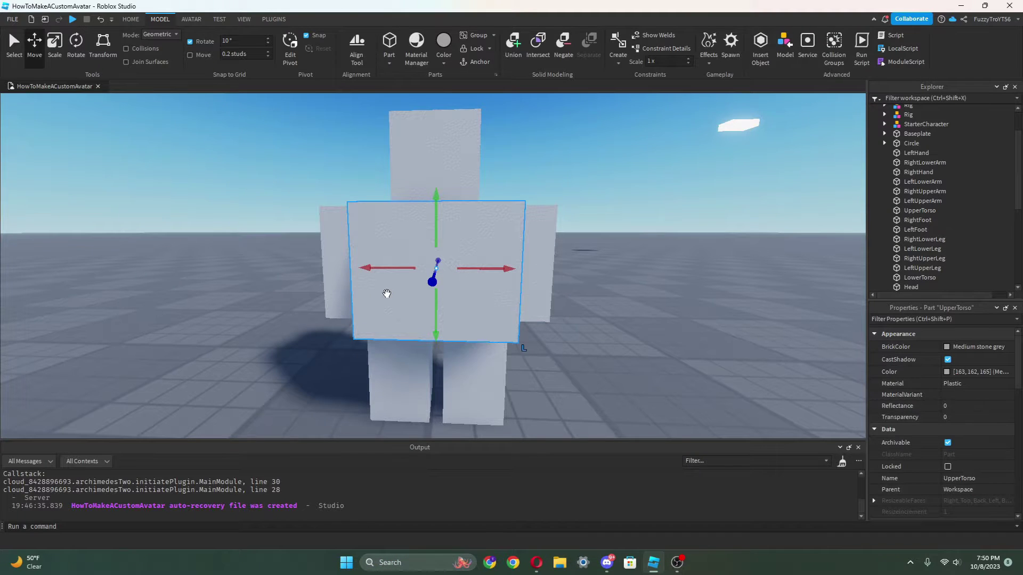
pyautogui.scroll(-5, 529, 270)
pyautogui.scroll(3, 539, 266)
pyautogui.scroll(-4, 435, 213)
# Step: Scale the UpperTorso copy so it surrounds the torso and extends down to the lower torso
pyautogui.hotkey('ctrl', '3')
pyautogui.scroll(3, 435, 213)
pyautogui.scroll(-4, 497, 249)
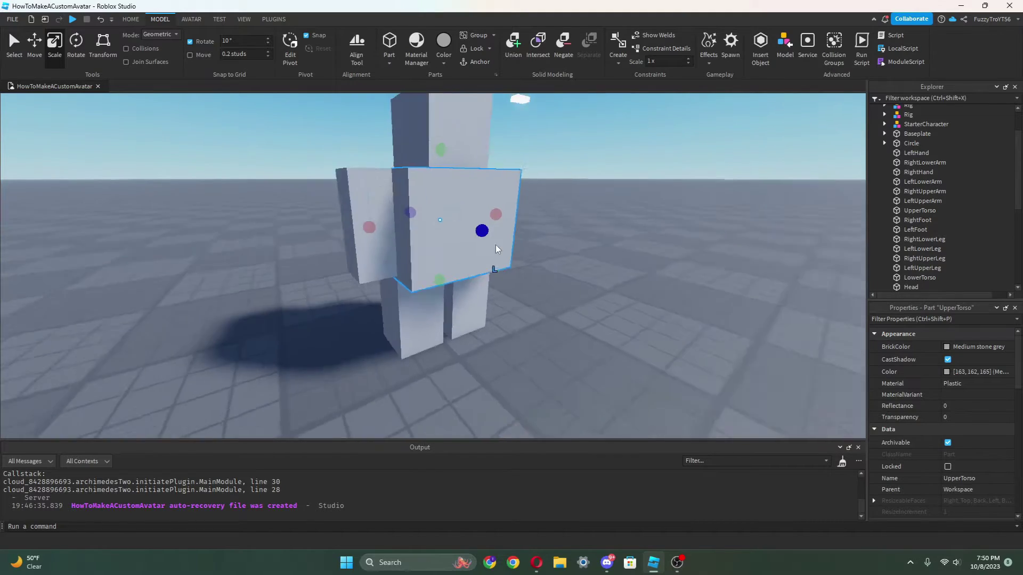
pyautogui.scroll(3, 496, 249)
pyautogui.scroll(-3, 479, 235)
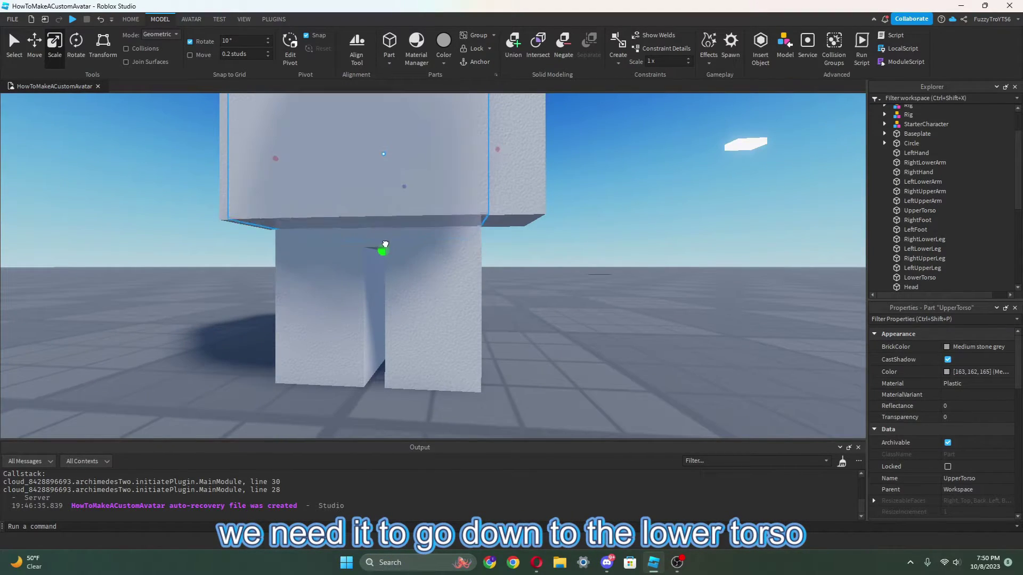
pyautogui.moveTo(385, 243); pyautogui.dragTo(495, 267, button='right')
pyautogui.scroll(-5, 388, 256)
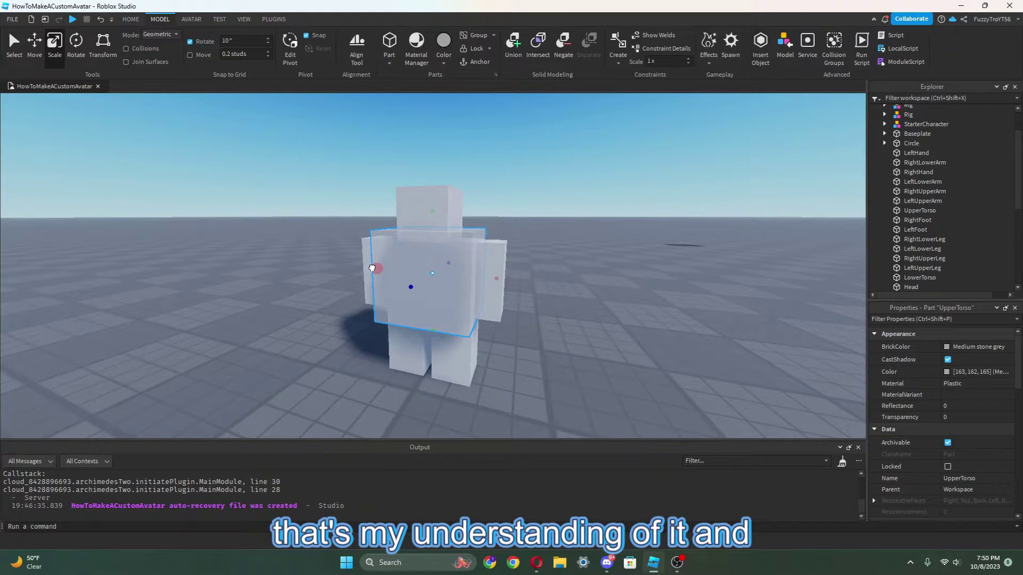
pyautogui.moveTo(413, 285); pyautogui.dragTo(450, 304, button='right')
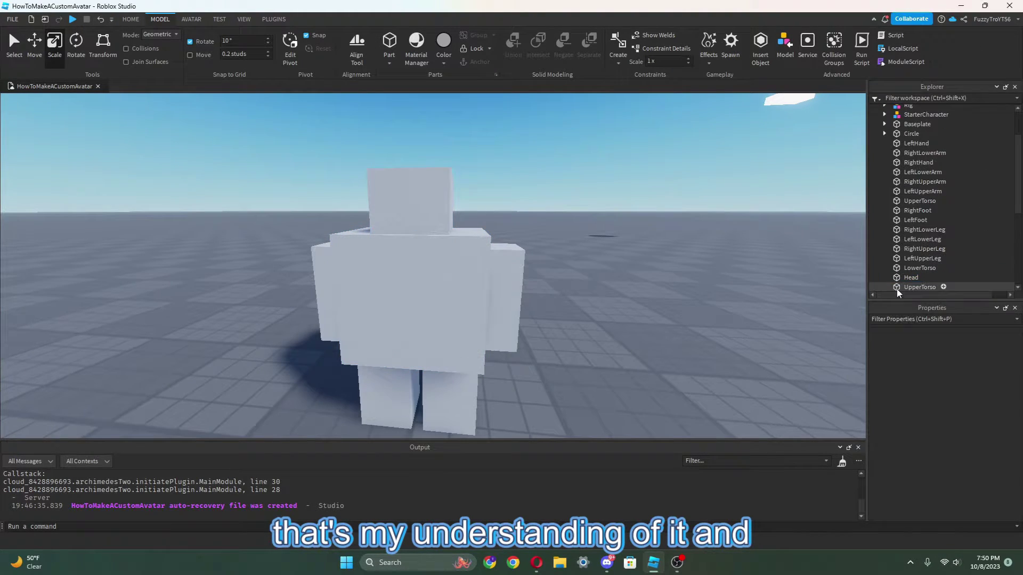
# Step: Rename the enlarged UpperTorso copy HumanoidRootPart and set its transparency to 1
pyautogui.press('F2')
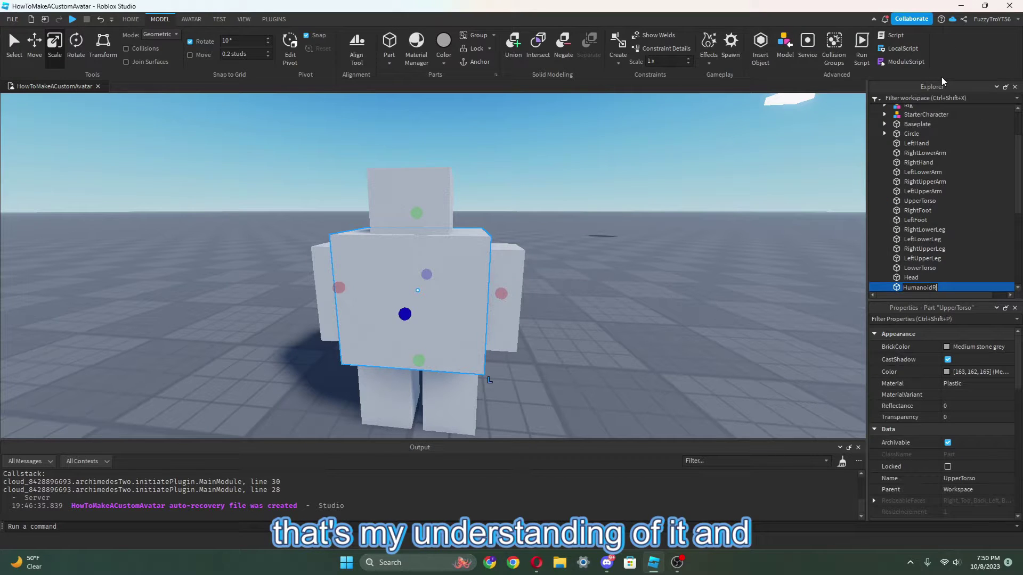
pyautogui.write('HumanoidRootPart')
pyautogui.press('Return')
pyautogui.click(954, 417)
pyautogui.click(1011, 417)
# Step: Turn off CanCollide for HumanoidRootPart
pyautogui.scroll(-5, 943, 426)
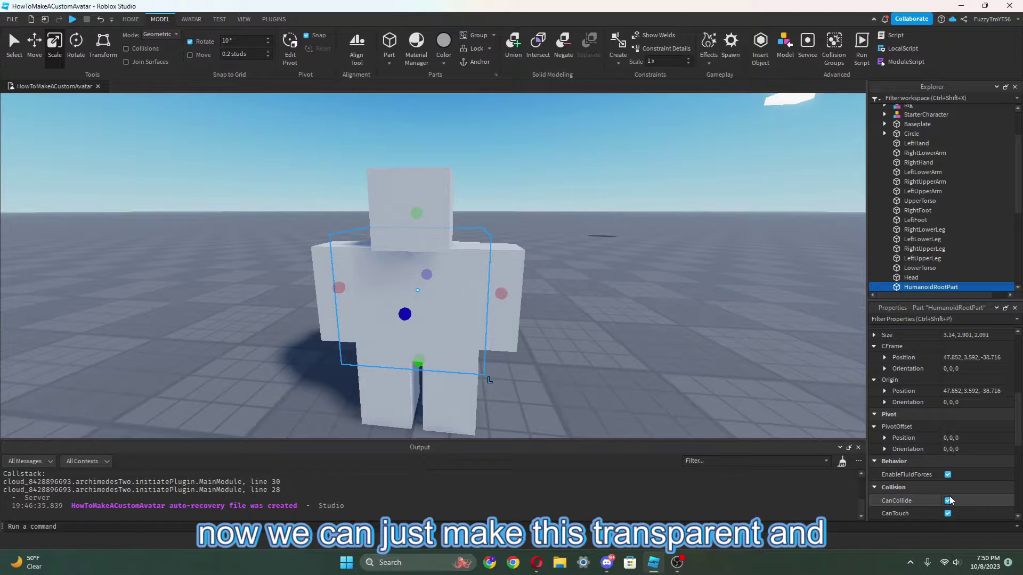
pyautogui.click(948, 495)
pyautogui.click(931, 303)
pyautogui.scroll(-5, 943, 421)
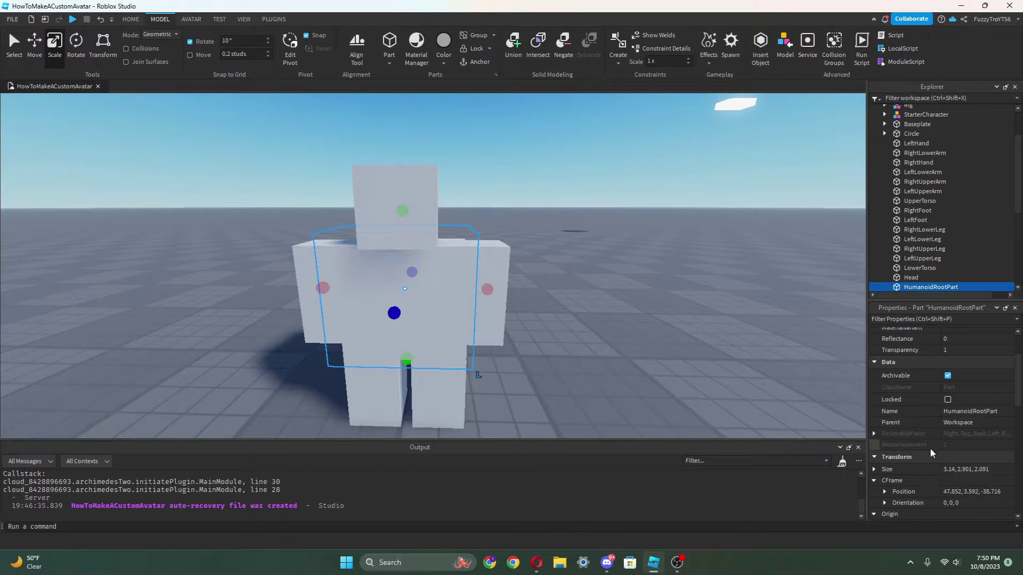
# Step: Select all the avatar's body parts together with HumanoidRootPart and group them into one model
pyautogui.scroll(-5, 611, 384)
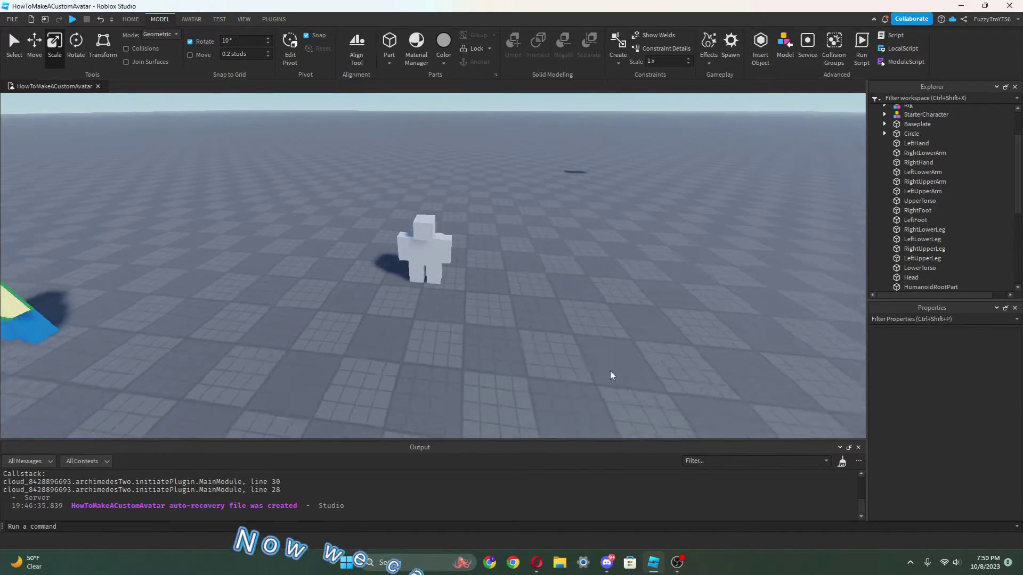
pyautogui.moveTo(372, 203); pyautogui.dragTo(486, 307)
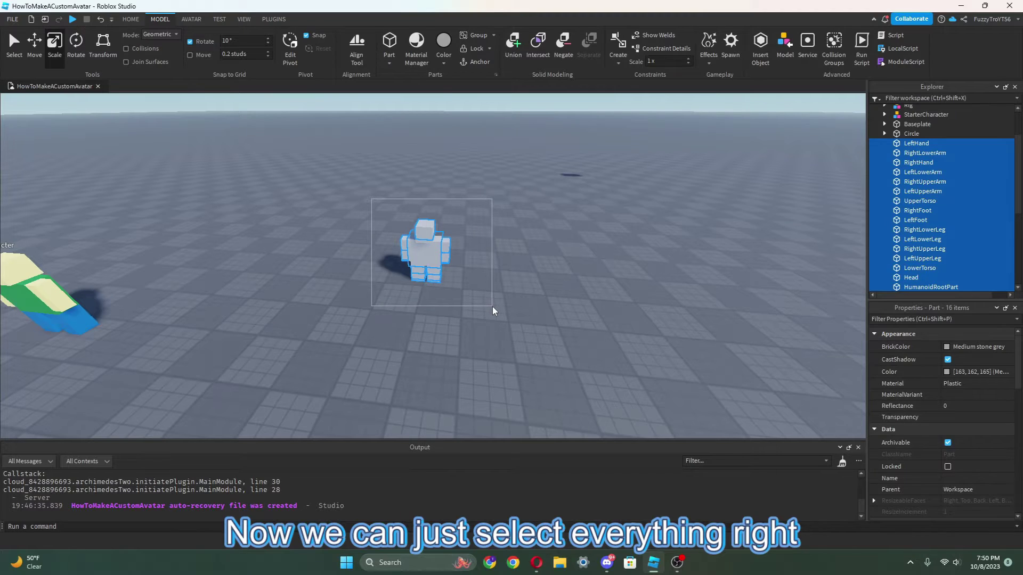
pyautogui.click(131, 19)
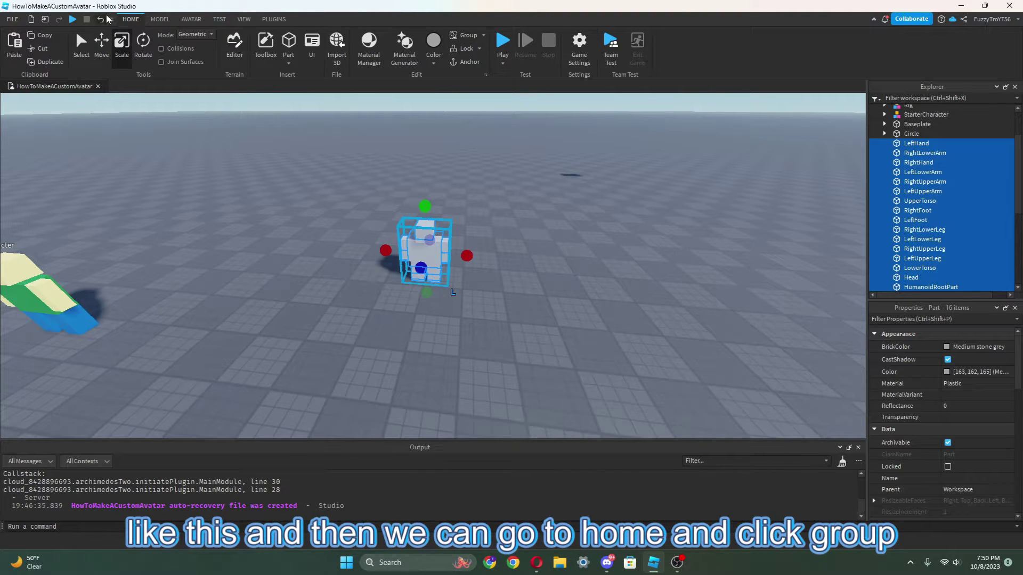
pyautogui.click(467, 36)
pyautogui.press('f')
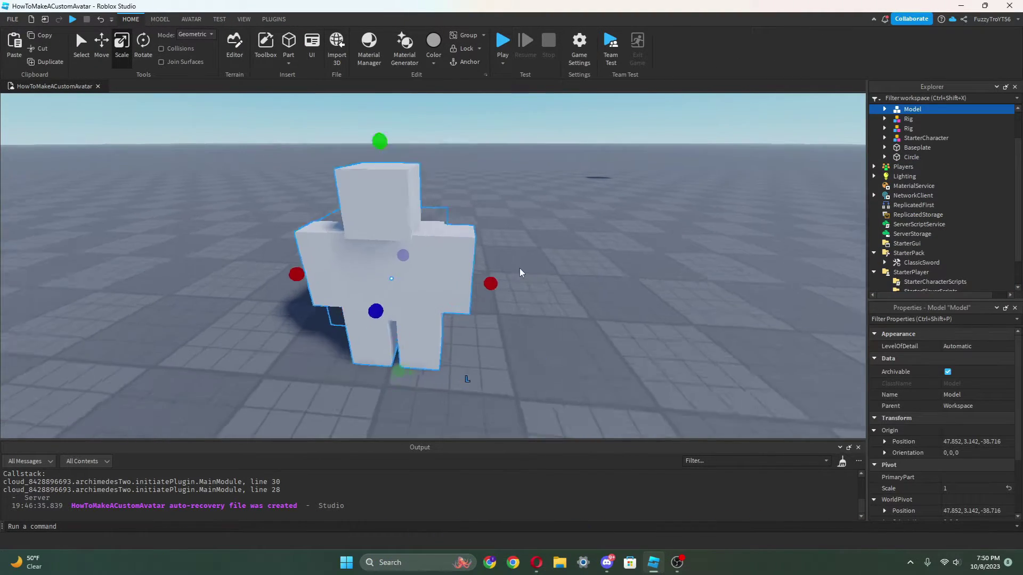
# Step: Rename the grouped avatar model StarterCharacter and insert a Humanoid object into it
pyautogui.press('F2')
pyautogui.write('S')
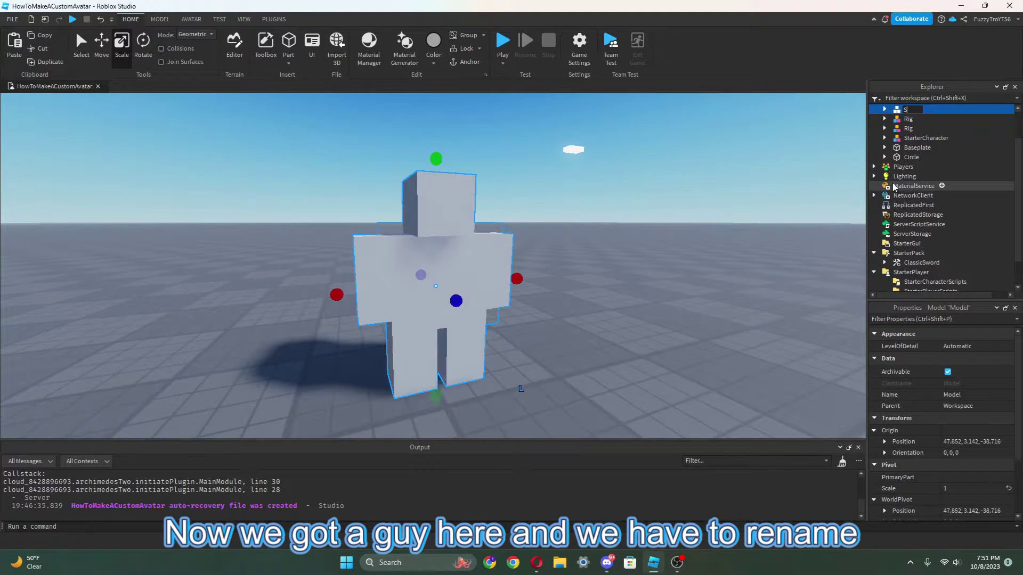
pyautogui.write('tarterCharacter')
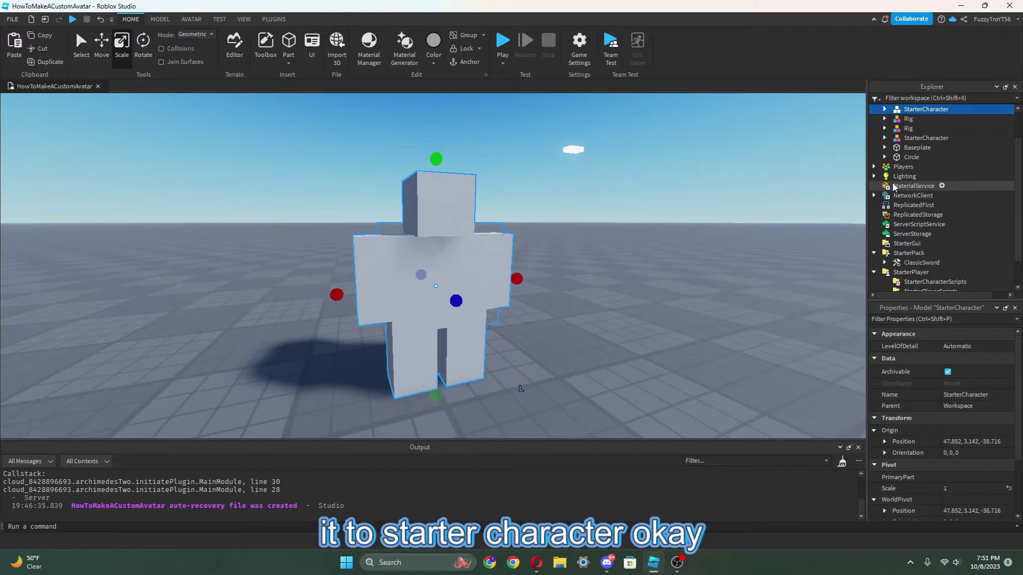
pyautogui.click(920, 267)
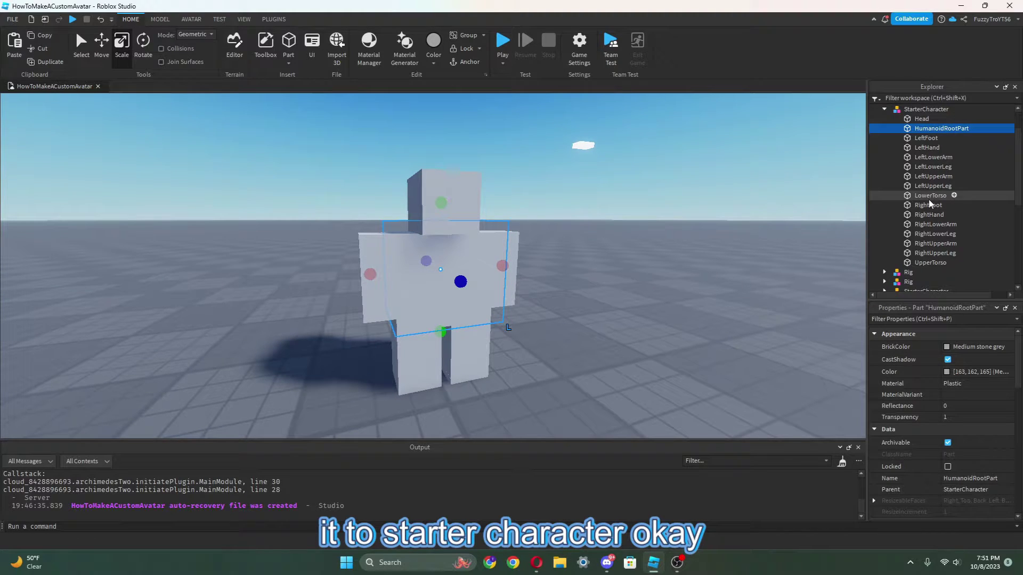
pyautogui.click(956, 110)
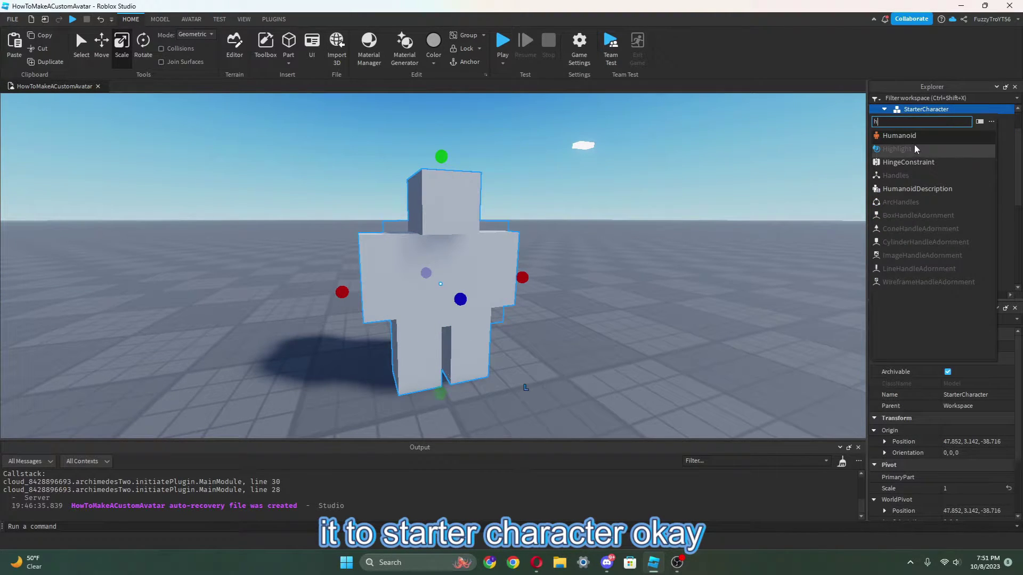
# Step: Turn off CanCollide for all of StarterCharacter's parts from Head to UpperTorso
pyautogui.click(922, 129)
pyautogui.keyDown('shift'); pyautogui.click(932, 272); pyautogui.keyUp('shift')
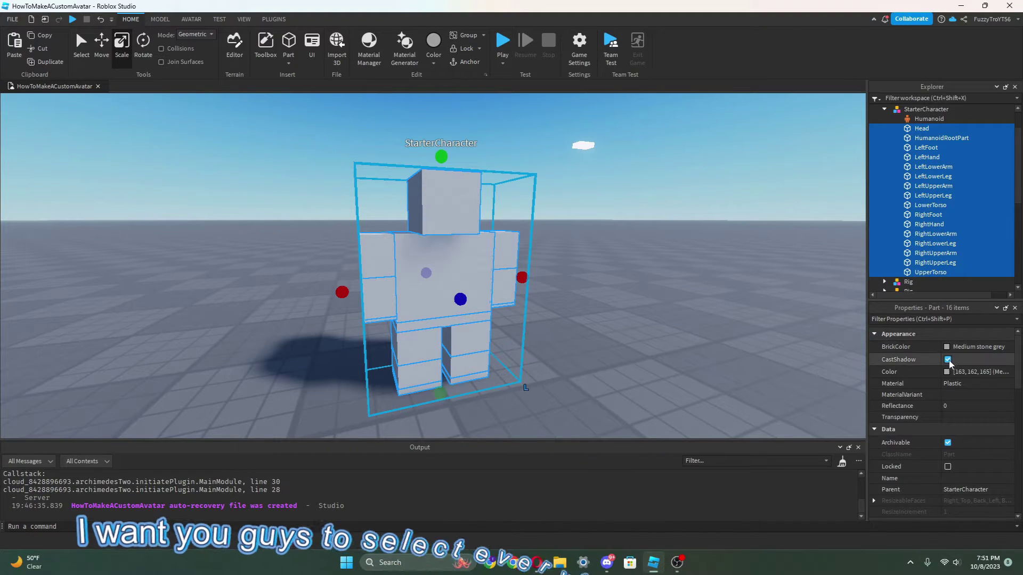
pyautogui.scroll(-5, 905, 415)
pyautogui.click(947, 506)
pyautogui.scroll(-2, 948, 508)
pyautogui.scroll(-2, 948, 508)
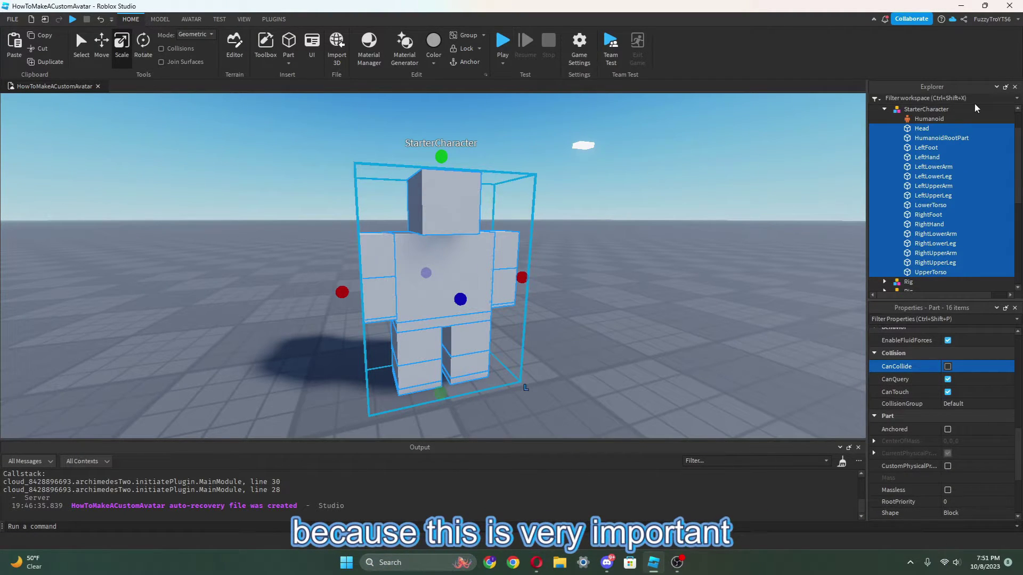
# Step: Insert a BodyColors object into the StarterCharacter model
pyautogui.click(926, 110)
pyautogui.click(1006, 109)
pyautogui.write('bod')
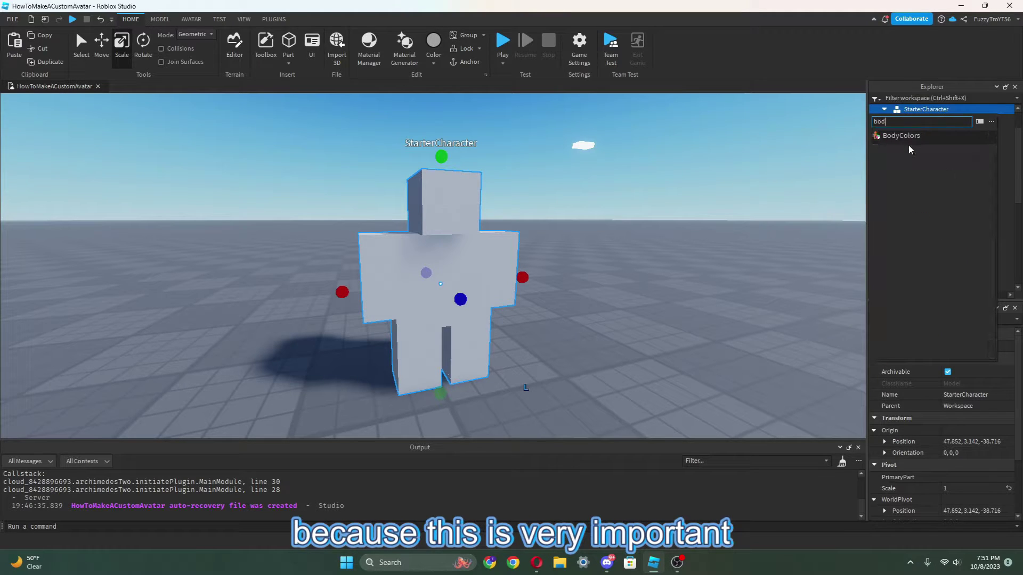
pyautogui.click(923, 136)
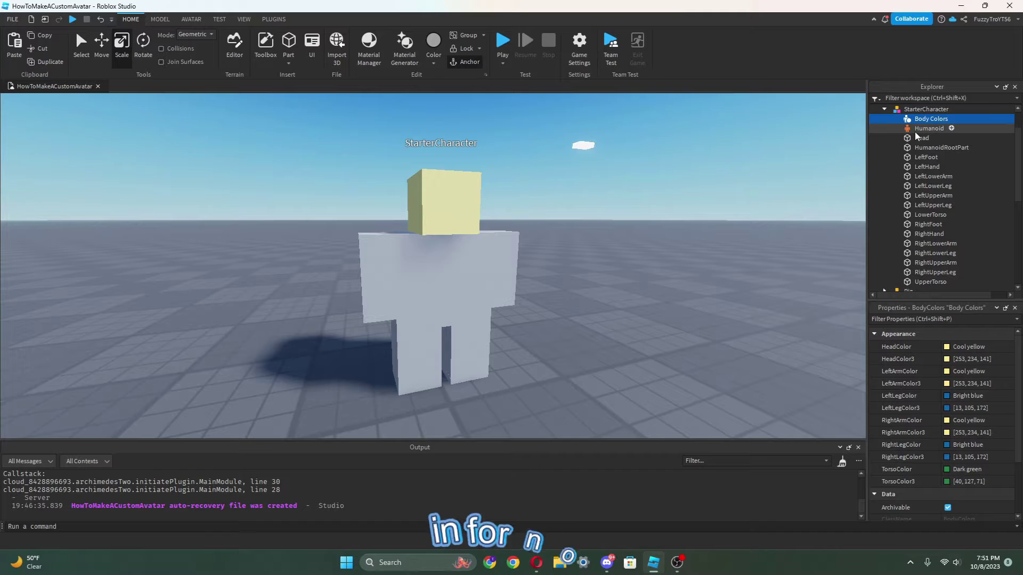
pyautogui.click(926, 157)
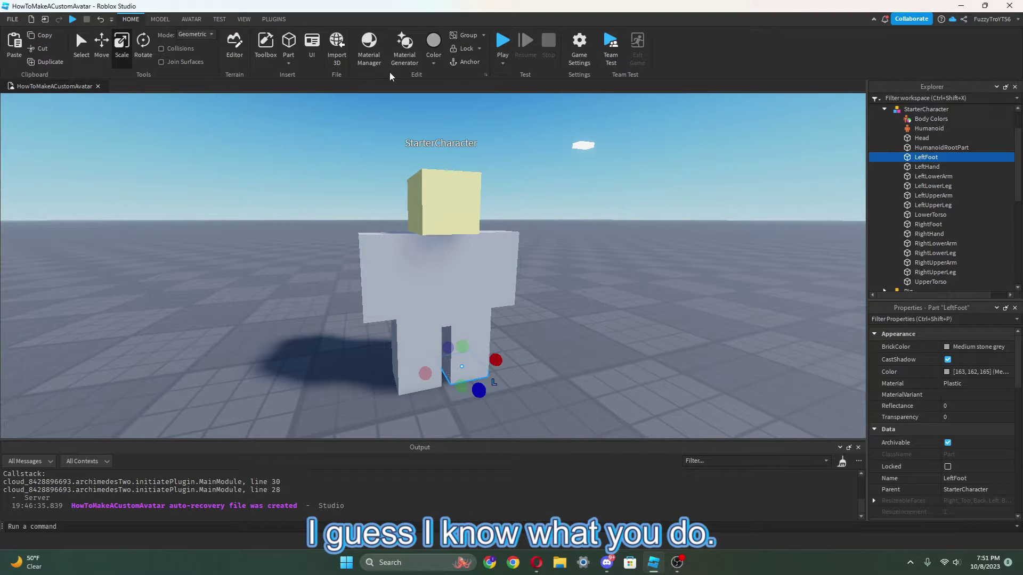
# Step: Search the Toolbox's plugins for "rigedit" to locate RigEdit Lite, and close the Toolbox
pyautogui.click(266, 47)
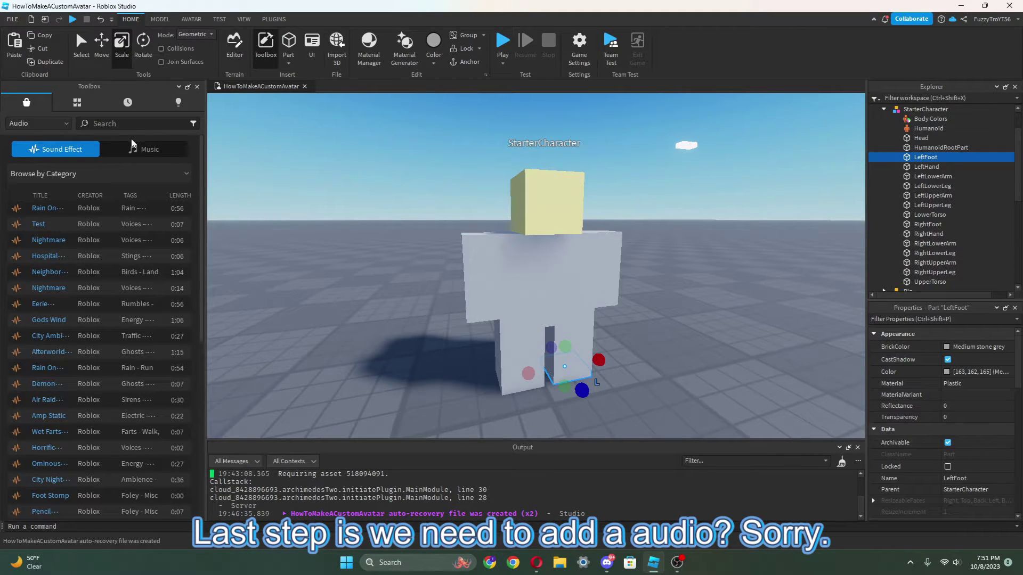
pyautogui.click(57, 124)
pyautogui.click(59, 154)
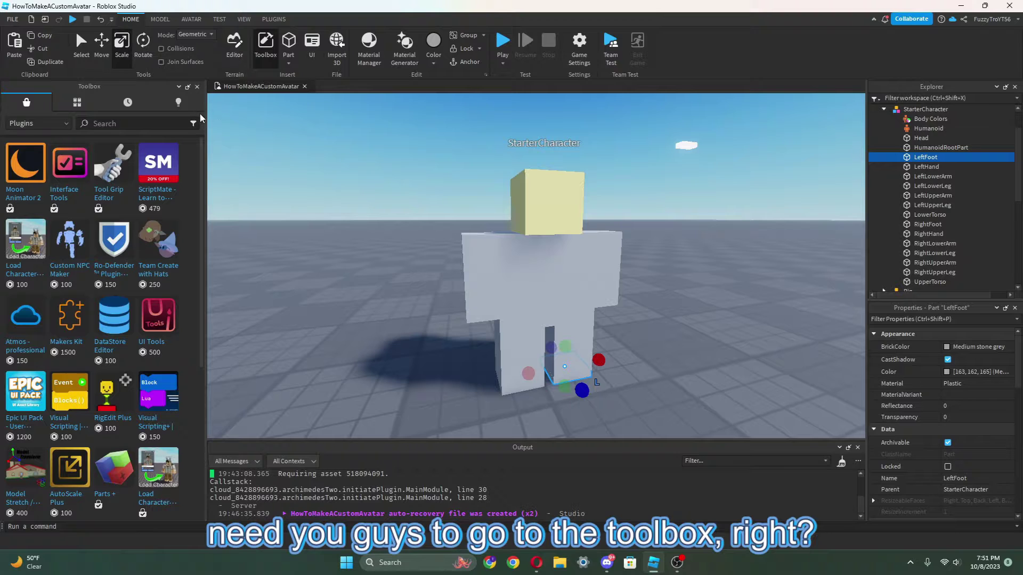
pyautogui.moveTo(208, 122); pyautogui.dragTo(186, 122)
pyautogui.click(58, 123)
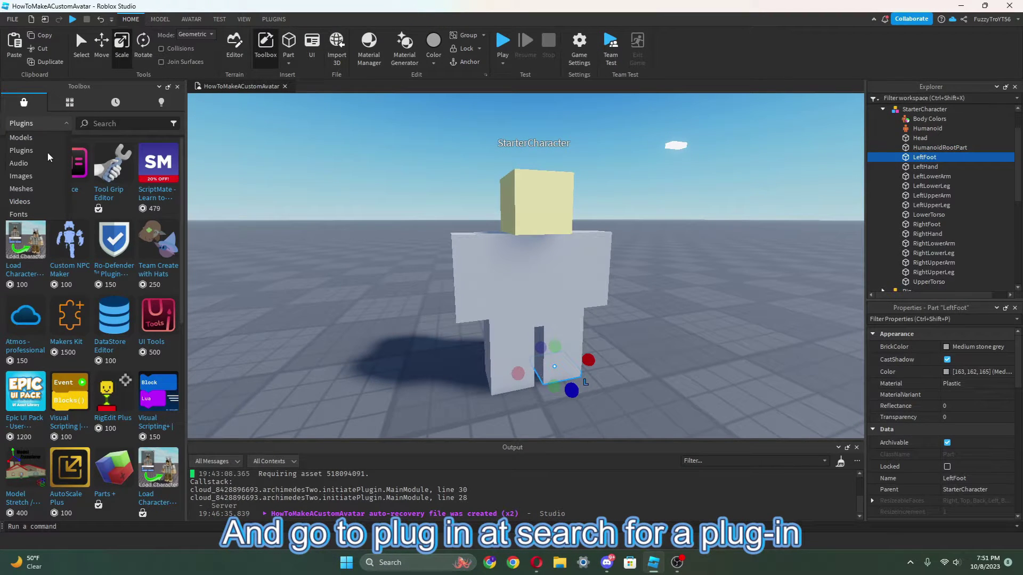
pyautogui.click(111, 123)
pyautogui.write('rigedit')
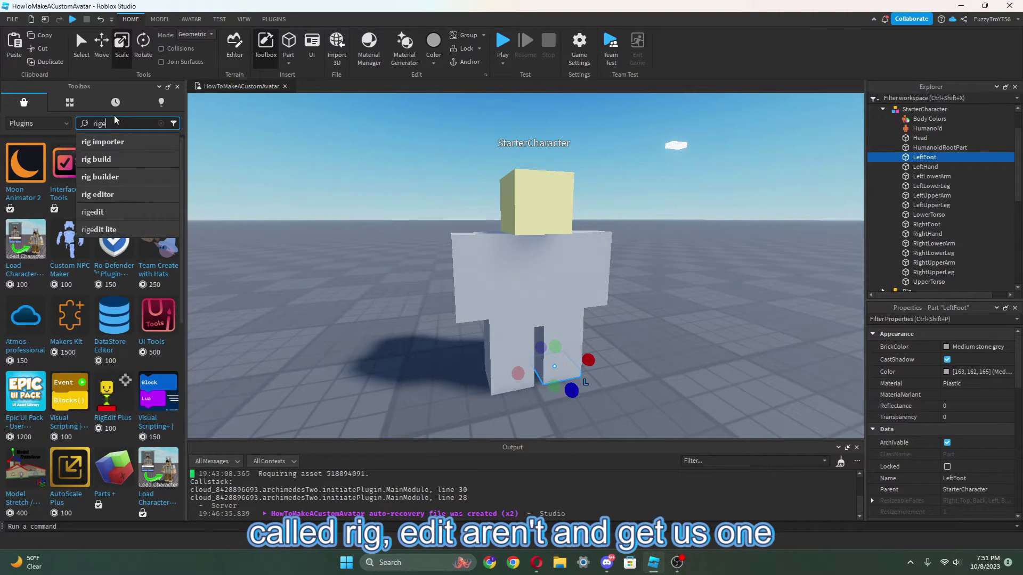
pyautogui.click(92, 176)
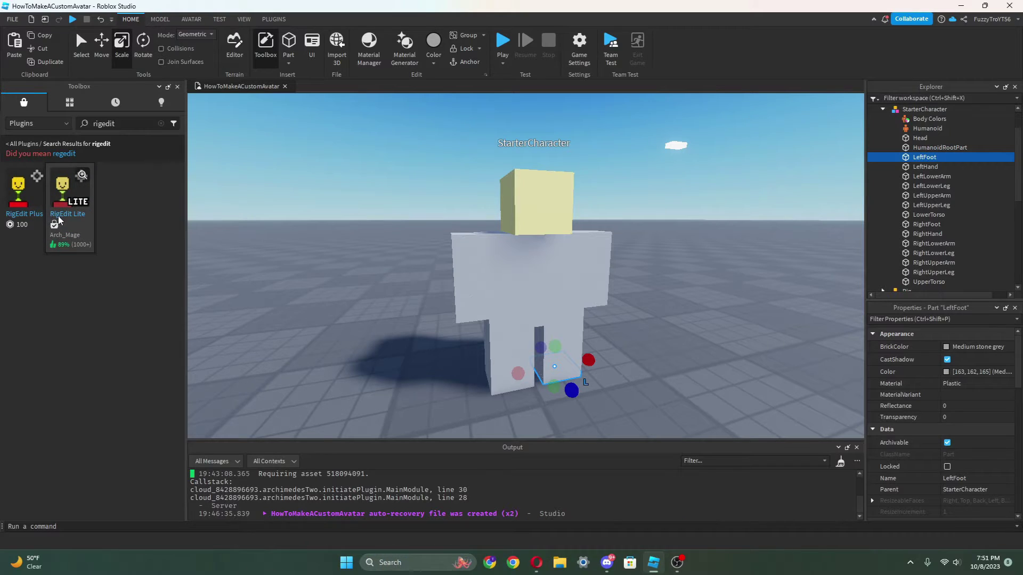
pyautogui.click(178, 86)
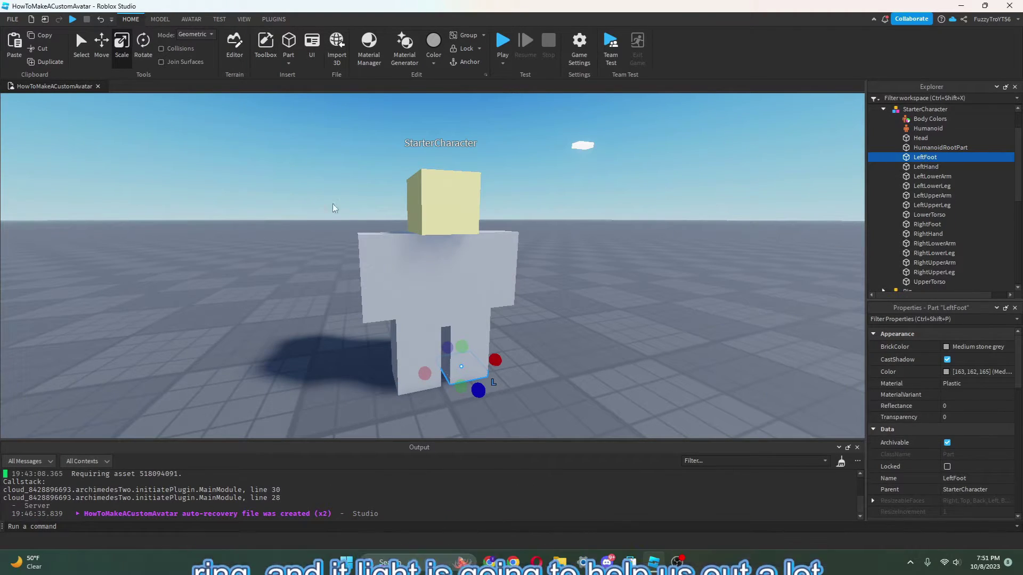
# Step: Start the RigEdit Lite plugin's Edit Rig tool on the StarterCharacter model
pyautogui.click(442, 220)
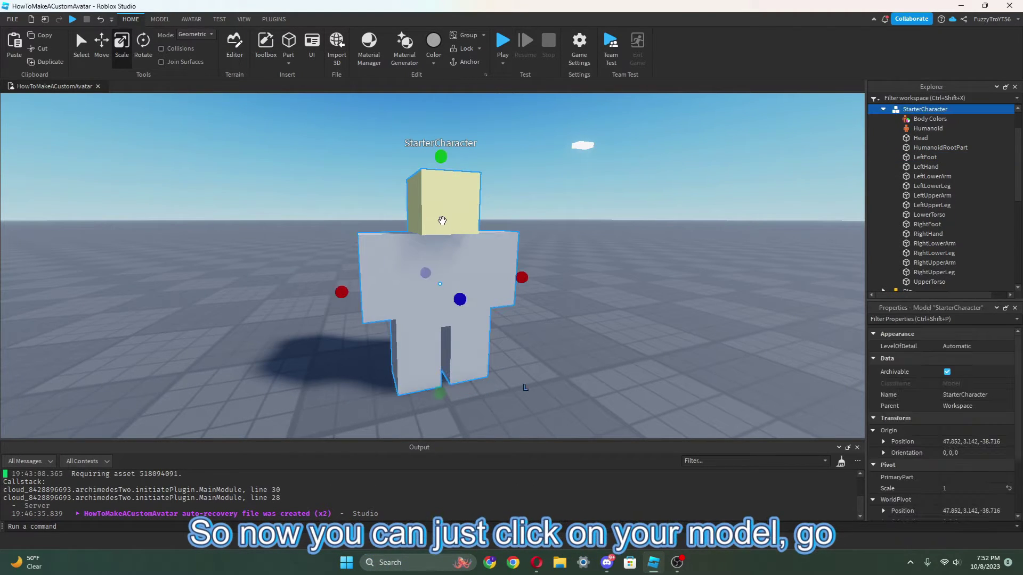
pyautogui.click(275, 19)
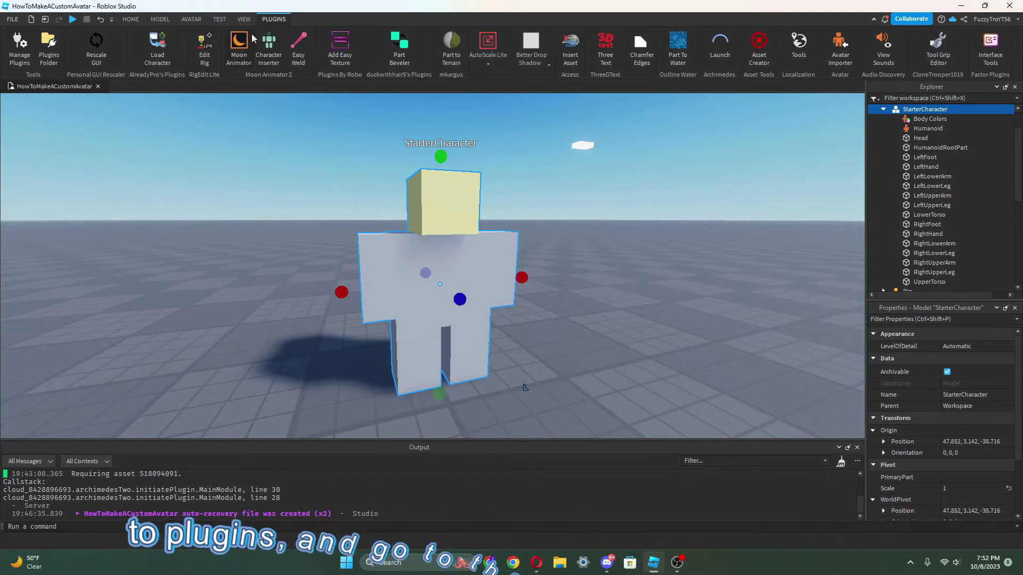
pyautogui.click(205, 53)
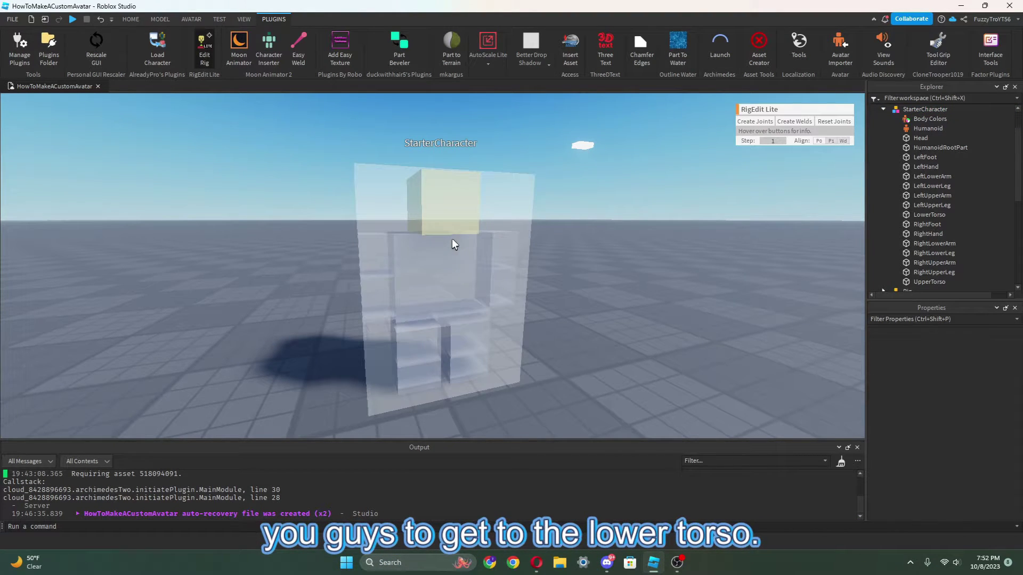
# Step: Create a joint from HumanoidRootPart to LowerTorso
pyautogui.scroll(3, 465, 222)
pyautogui.scroll(-5, 464, 222)
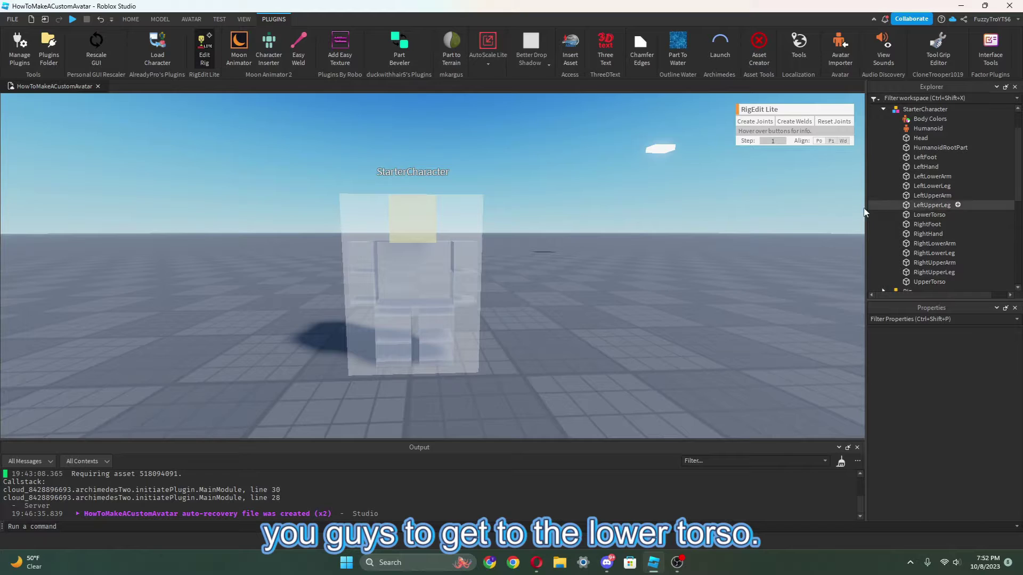
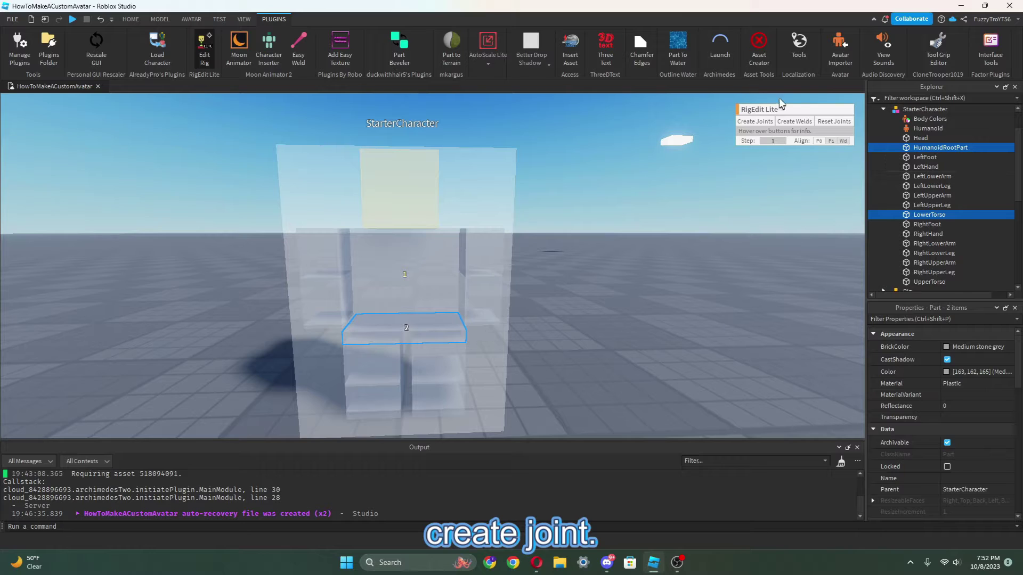
pyautogui.click(757, 122)
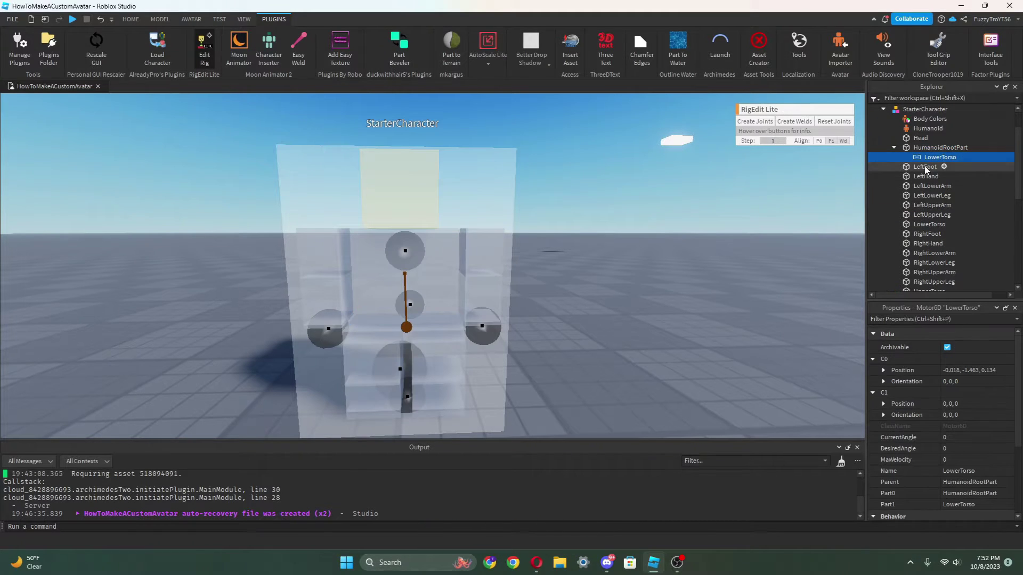
# Step: Create a joint from LowerTorso to UpperTorso and another from UpperTorso to Head
pyautogui.click(929, 225)
pyautogui.scroll(-1, 934, 262)
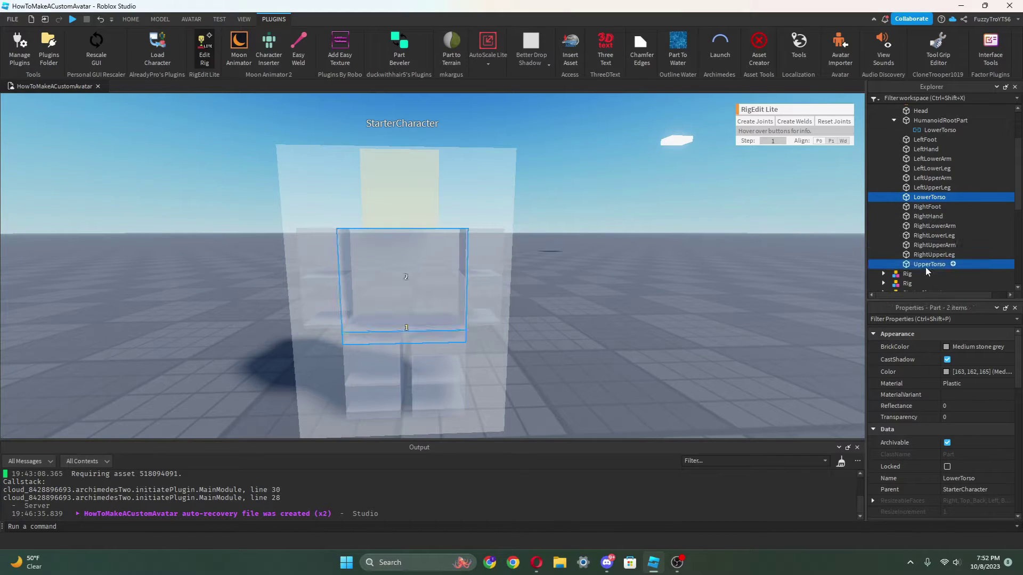
pyautogui.click(755, 121)
pyautogui.click(914, 274)
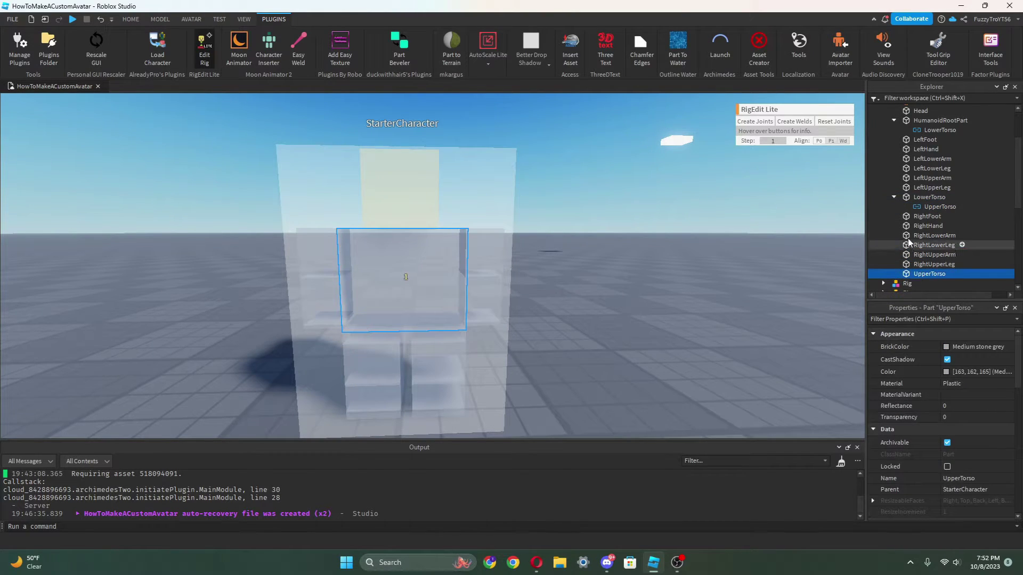
pyautogui.scroll(1, 916, 170)
pyautogui.click(755, 121)
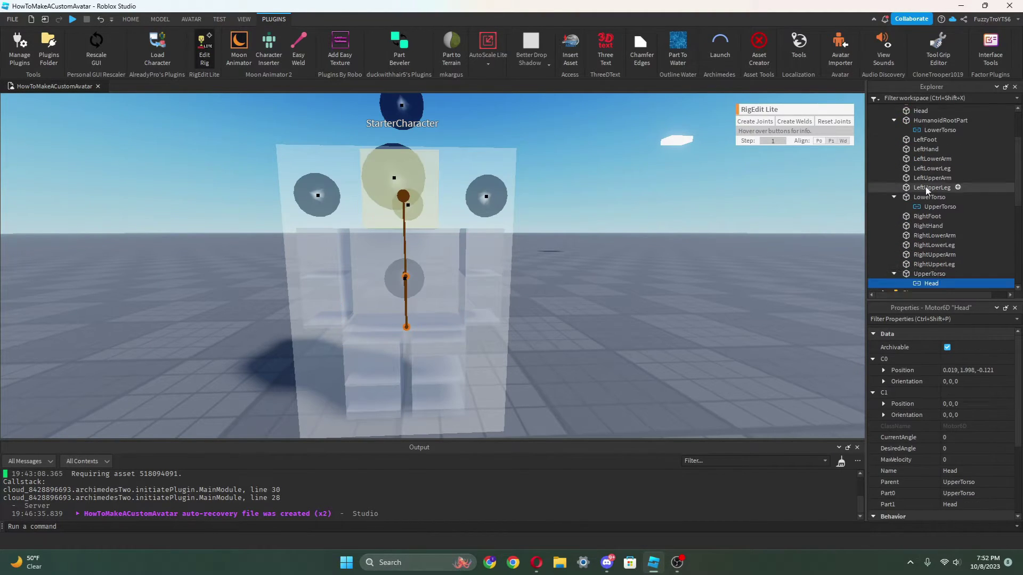
# Step: Create joints from UpperTorso to both upper arms, and from each upper arm to the lower arm on its side
pyautogui.click(929, 274)
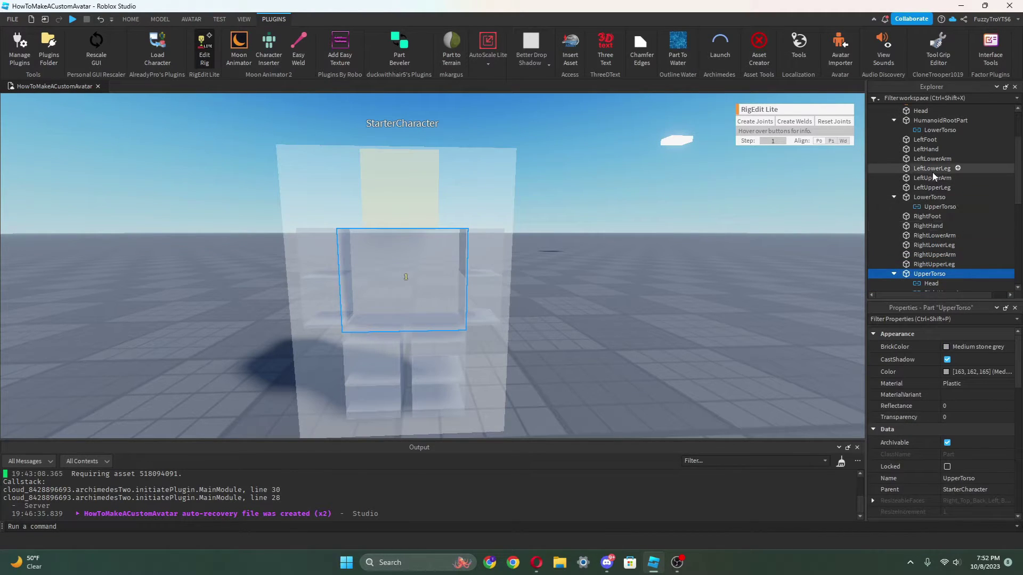
pyautogui.click(941, 256)
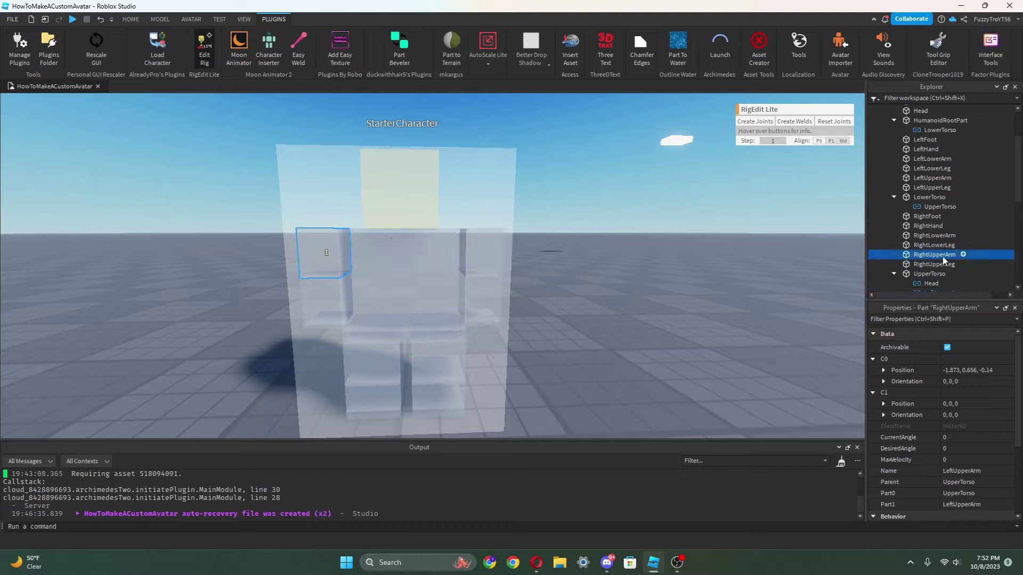
pyautogui.keyDown('ctrl'); pyautogui.click(941, 236); pyautogui.keyUp('ctrl')
pyautogui.click(756, 121)
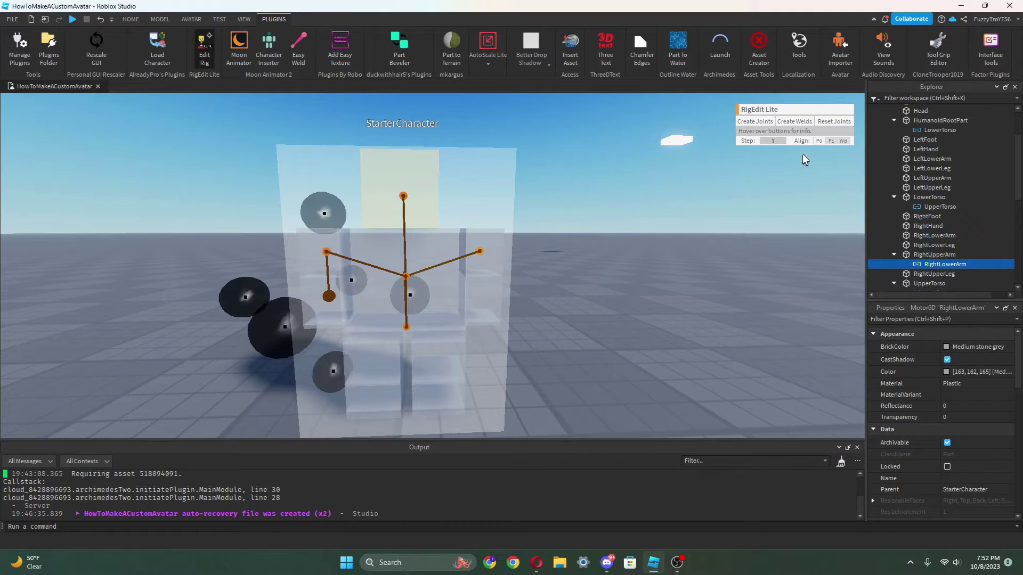
pyautogui.click(925, 178)
pyautogui.keyDown('ctrl'); pyautogui.click(928, 160); pyautogui.keyUp('ctrl')
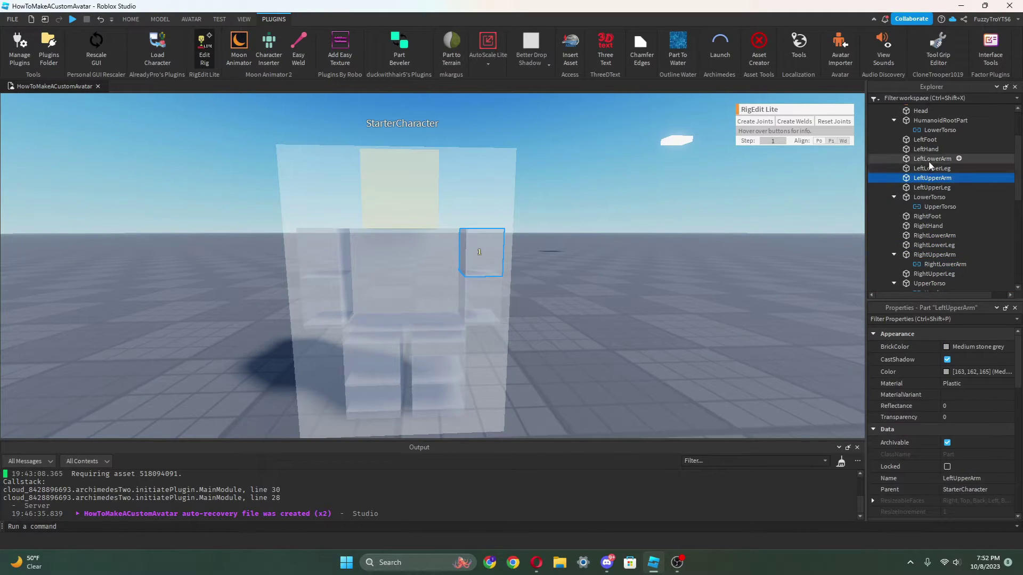
pyautogui.click(756, 121)
# Step: Create joints from LeftLowerArm to LeftHand and from RightLowerArm to RightHand
pyautogui.click(916, 158)
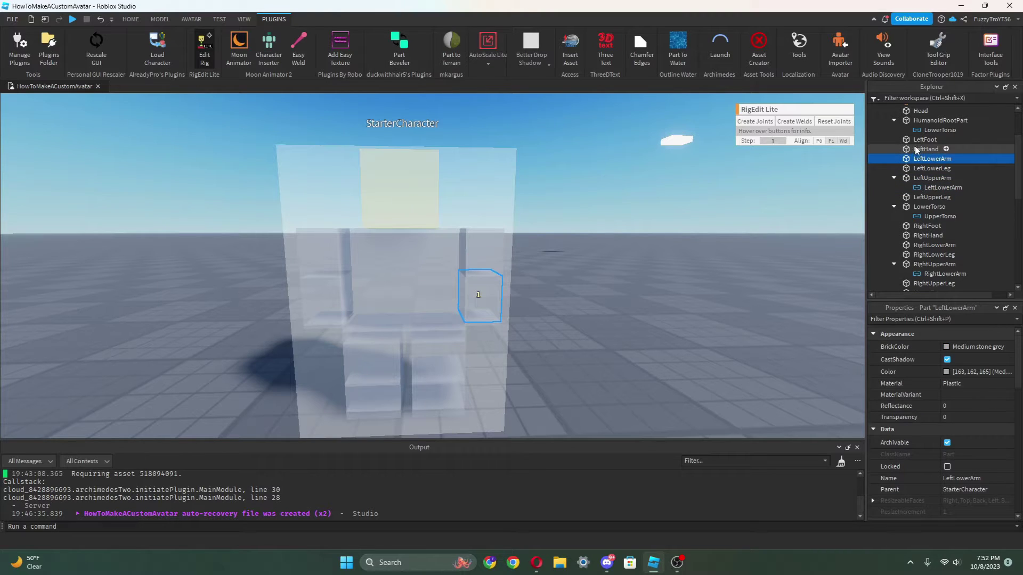
pyautogui.click(761, 125)
pyautogui.click(928, 254)
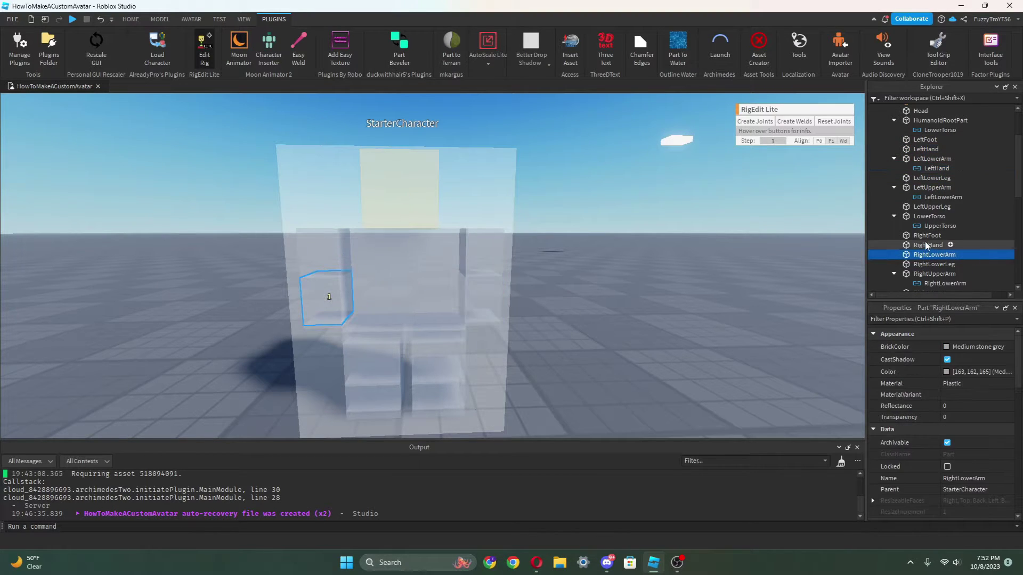
pyautogui.click(755, 121)
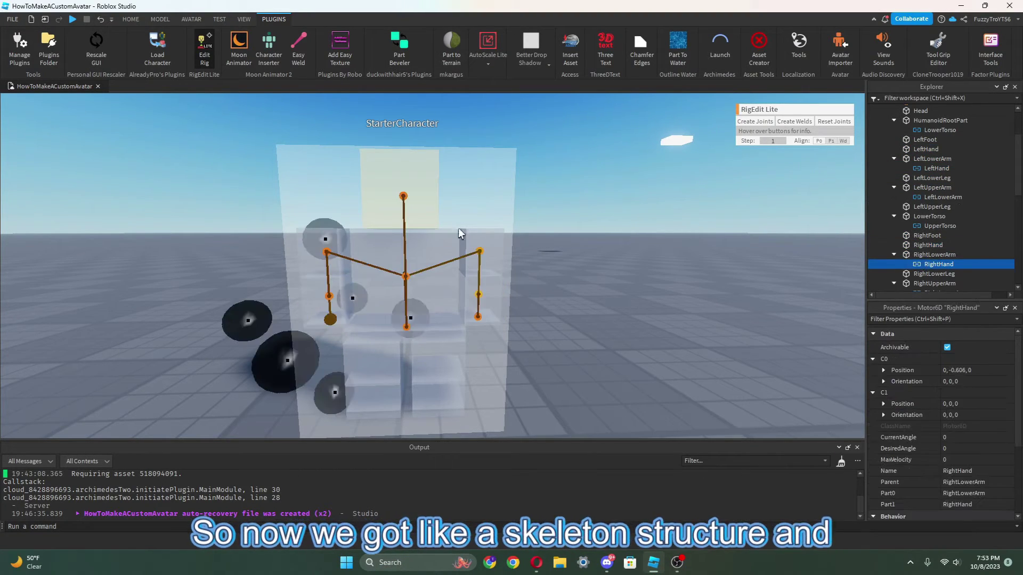
# Step: Create joints from LowerTorso to RightUpperLeg and to LeftUpperLeg
pyautogui.scroll(-3, 443, 264)
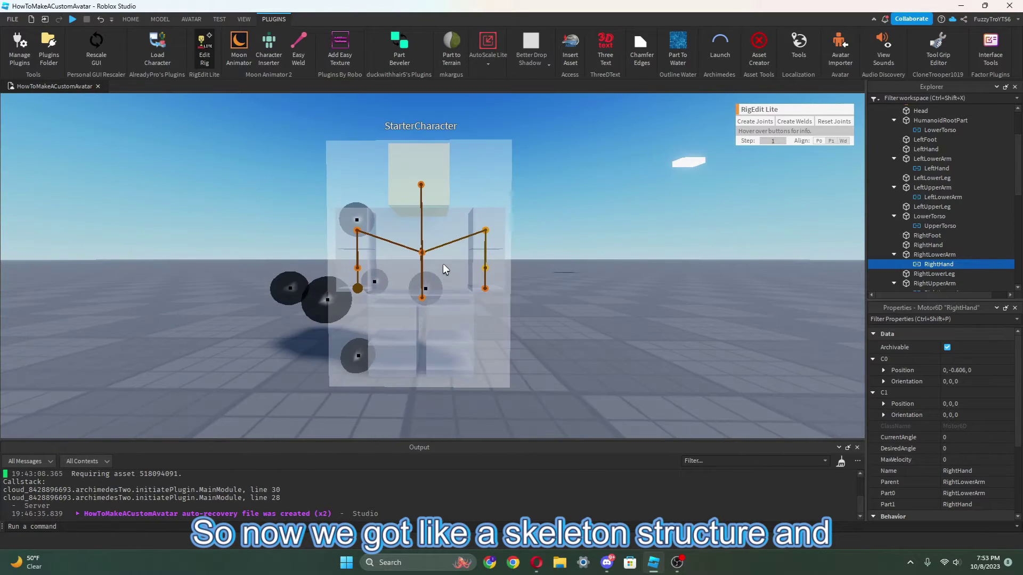
pyautogui.scroll(8, 443, 263)
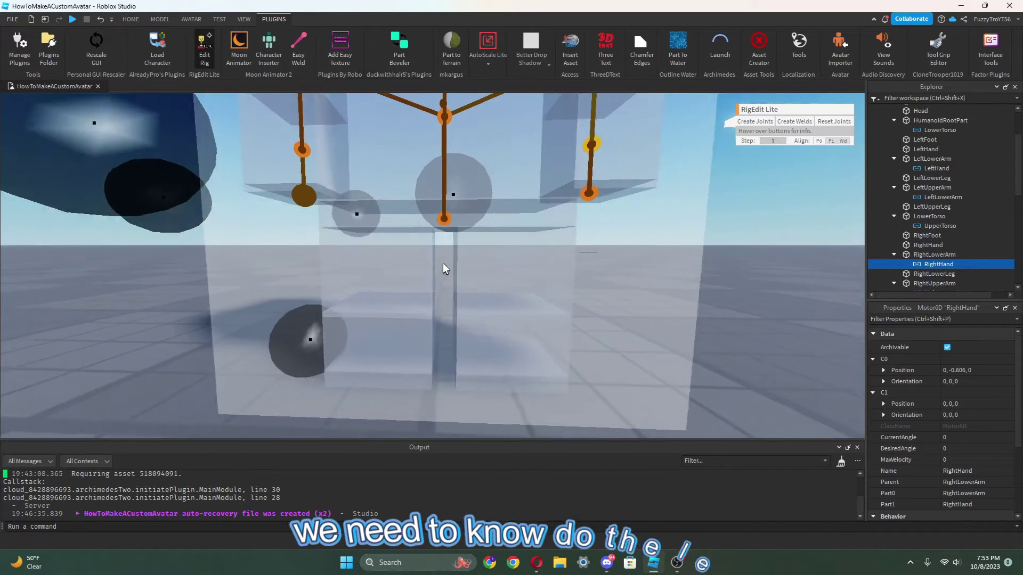
pyautogui.scroll(-5, 443, 263)
pyautogui.scroll(3, 440, 283)
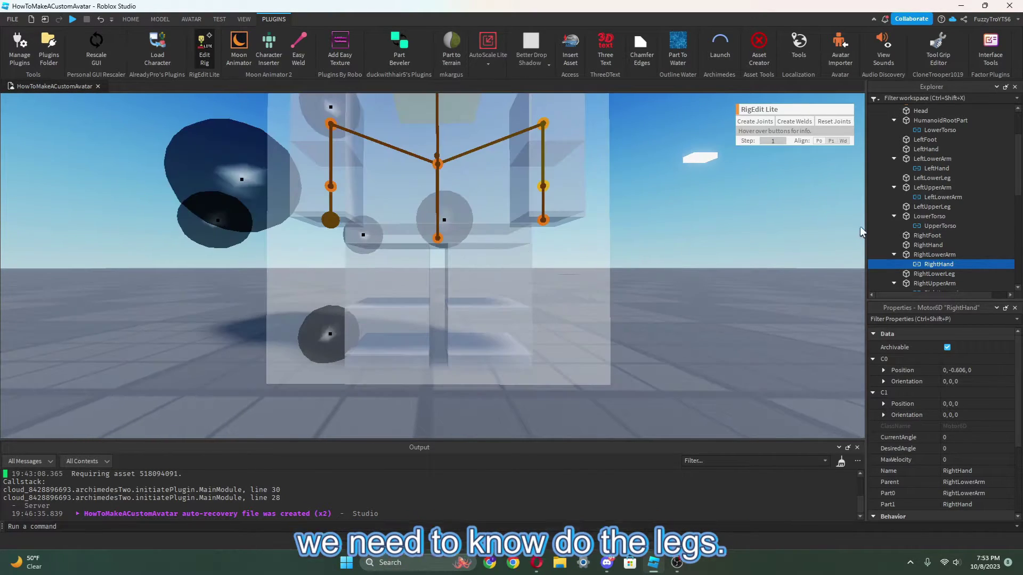
pyautogui.click(928, 206)
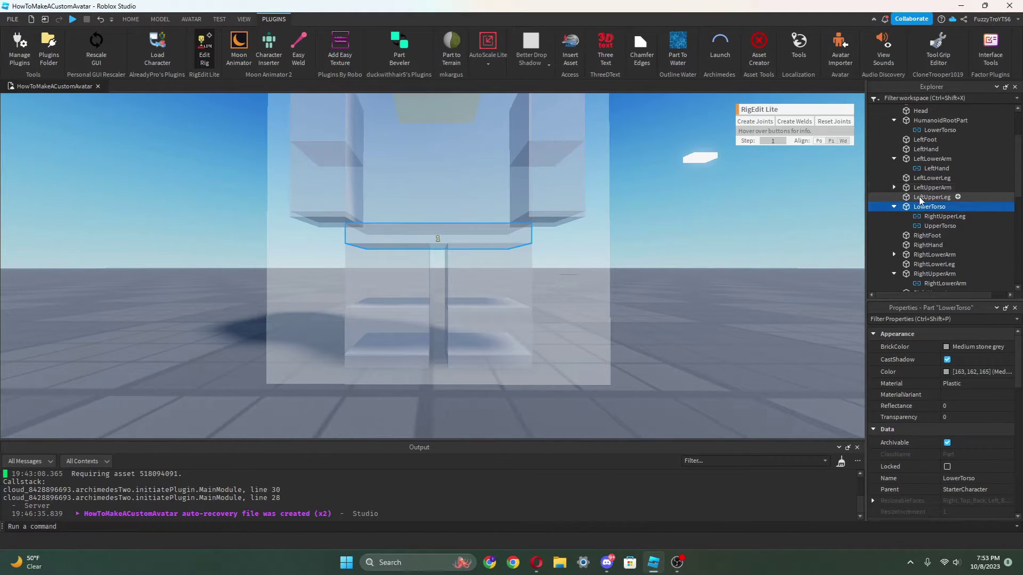
# Step: Create a joint from LeftUpperArm to LeftLowerLeg
pyautogui.click(932, 187)
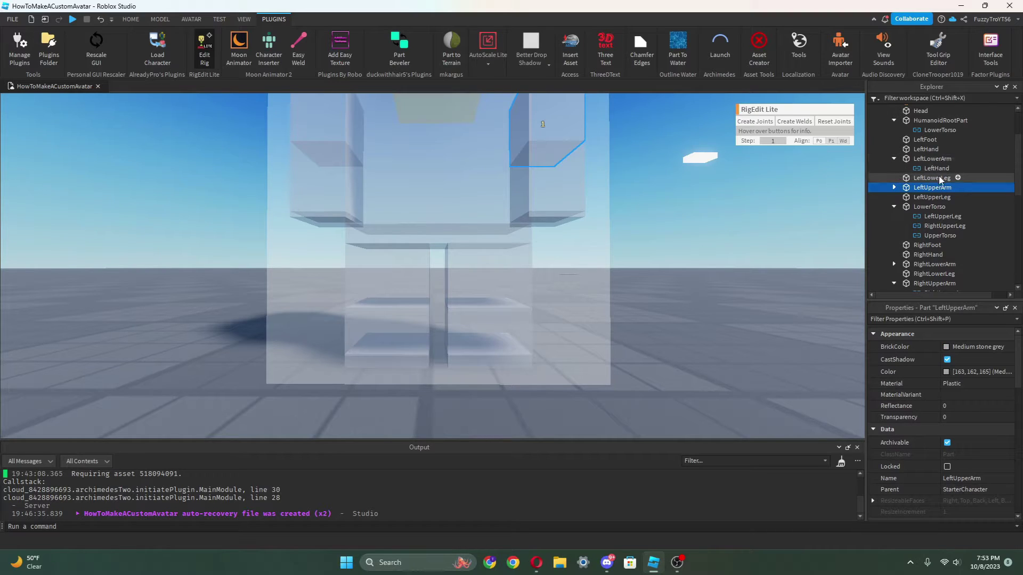
pyautogui.click(743, 126)
# Step: Create joints from RightUpperLeg to RightLowerLeg and from RightLowerLeg to RightFoot
pyautogui.scroll(-1, 930, 261)
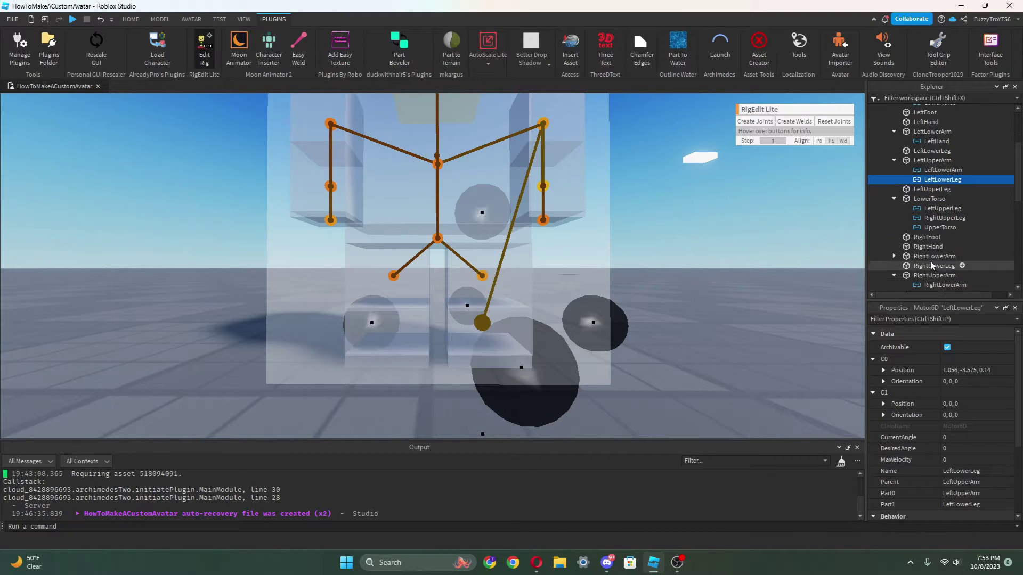
pyautogui.click(930, 257)
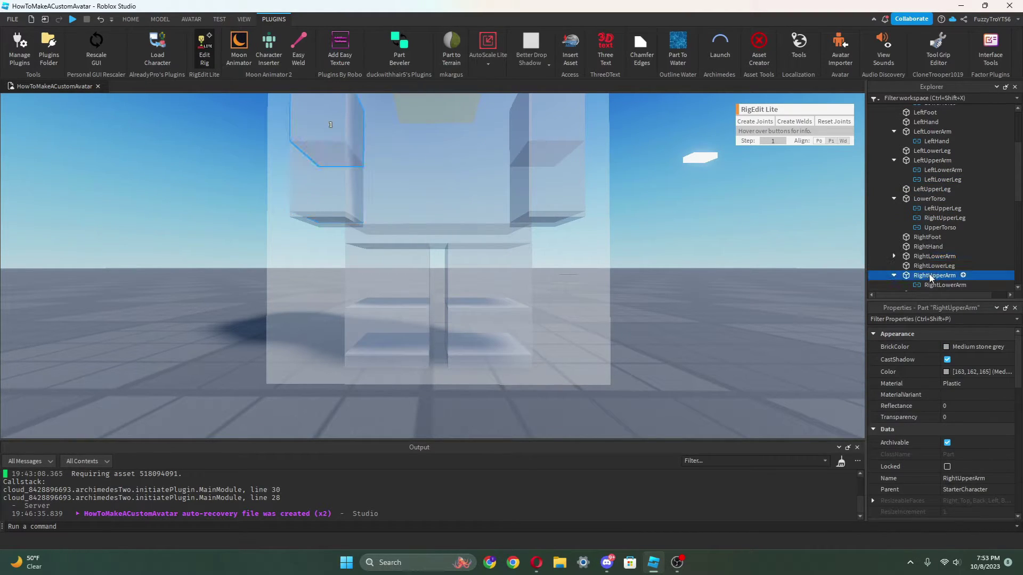
pyautogui.scroll(-1, 931, 269)
pyautogui.click(933, 241)
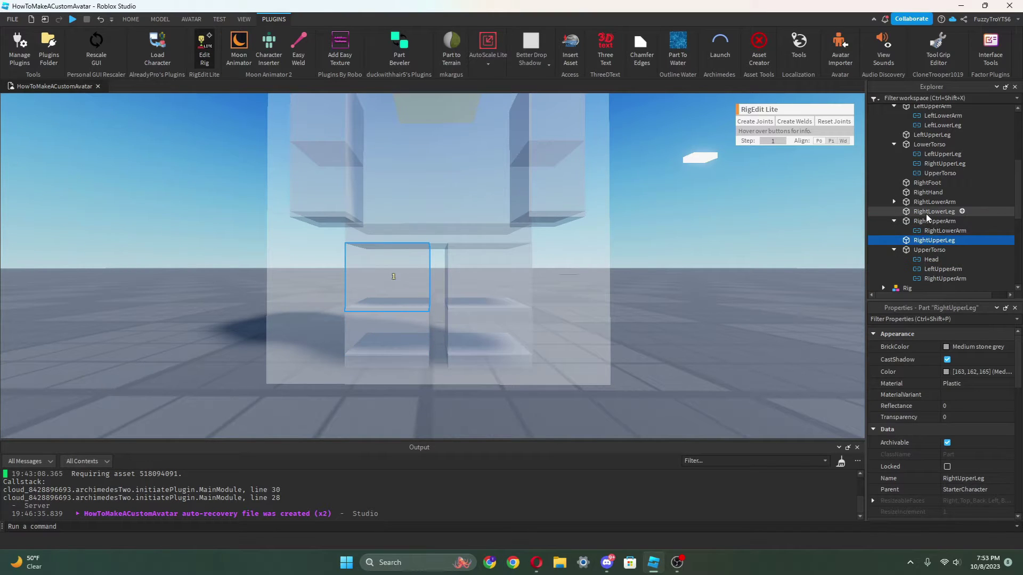
pyautogui.click(752, 122)
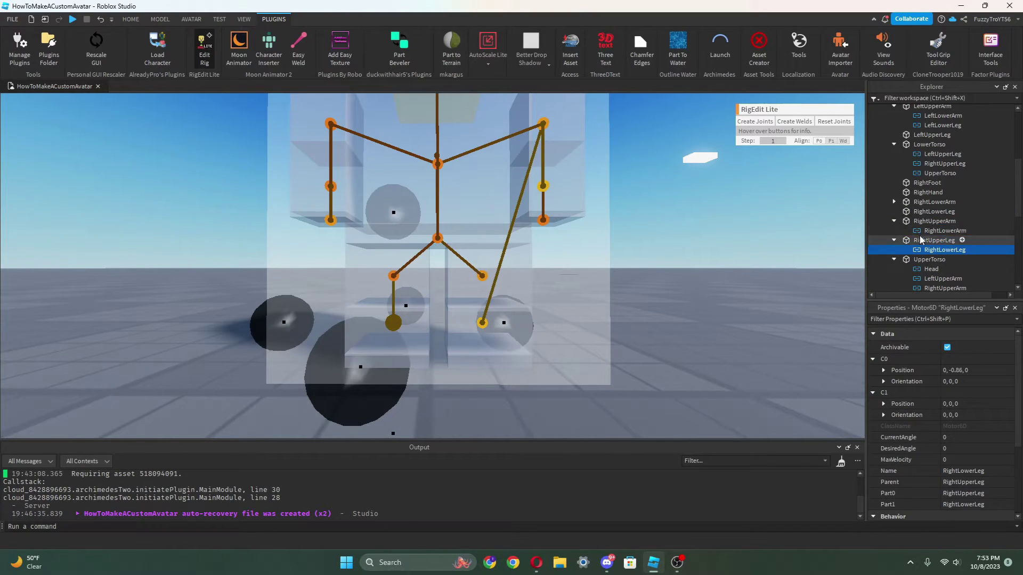
pyautogui.click(933, 212)
pyautogui.click(754, 121)
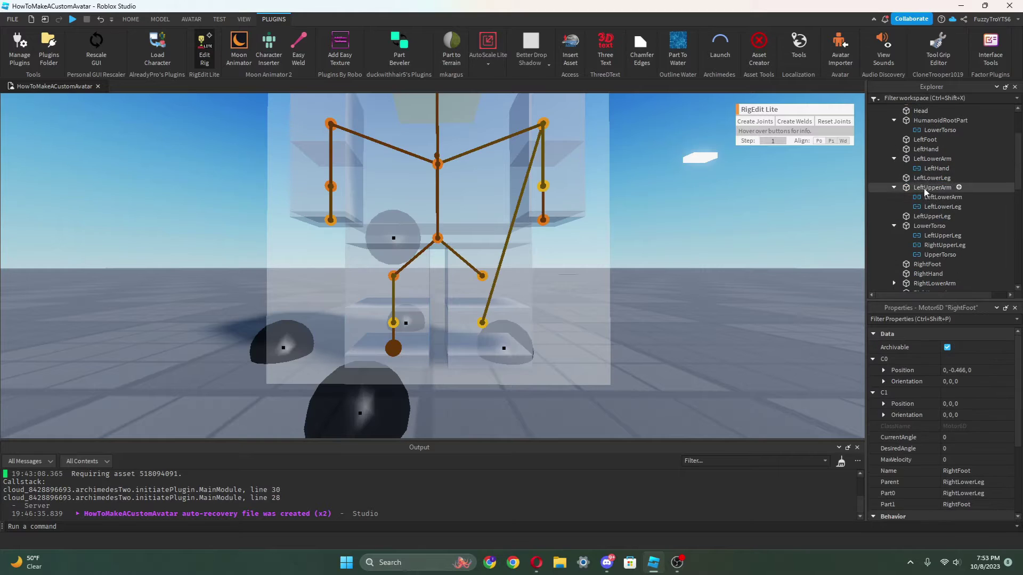
# Step: Create a joint from LeftLowerLeg to LeftFoot
pyautogui.scroll(2, 929, 203)
pyautogui.click(923, 178)
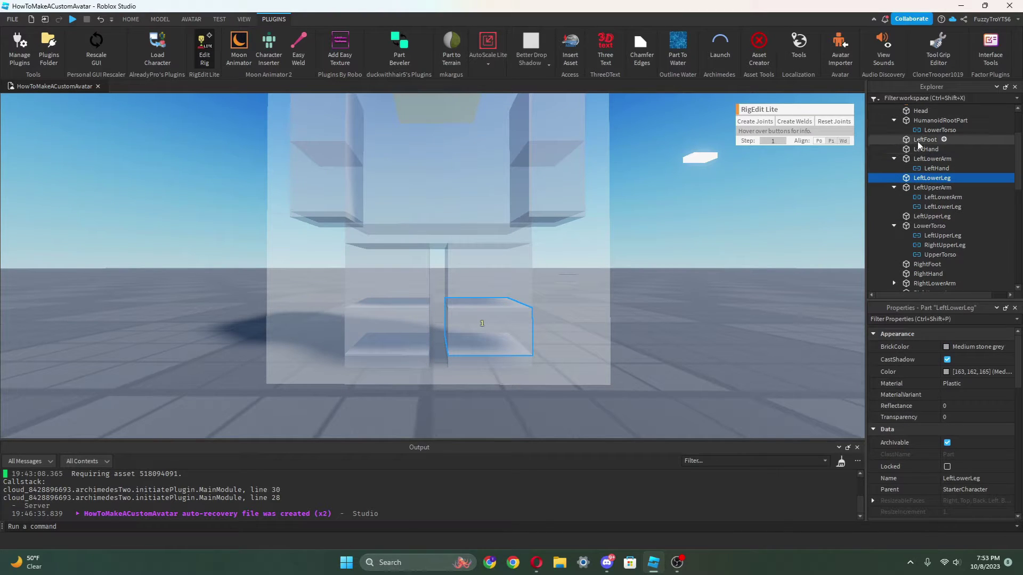
pyautogui.click(737, 123)
# Step: Delete the mistaken LeftLowerLeg joint under LeftUpperArm
pyautogui.click(541, 151)
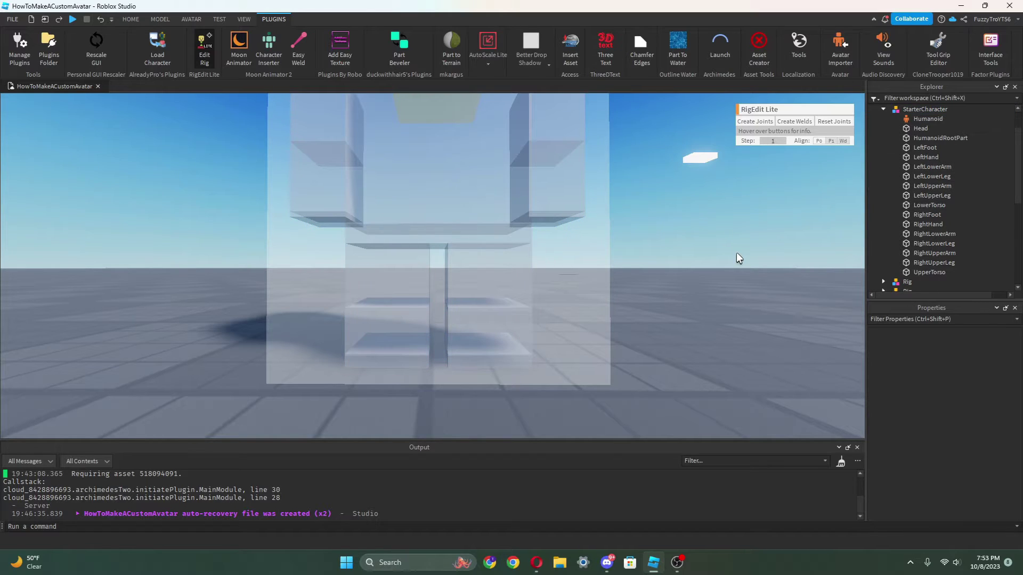
pyautogui.click(542, 124)
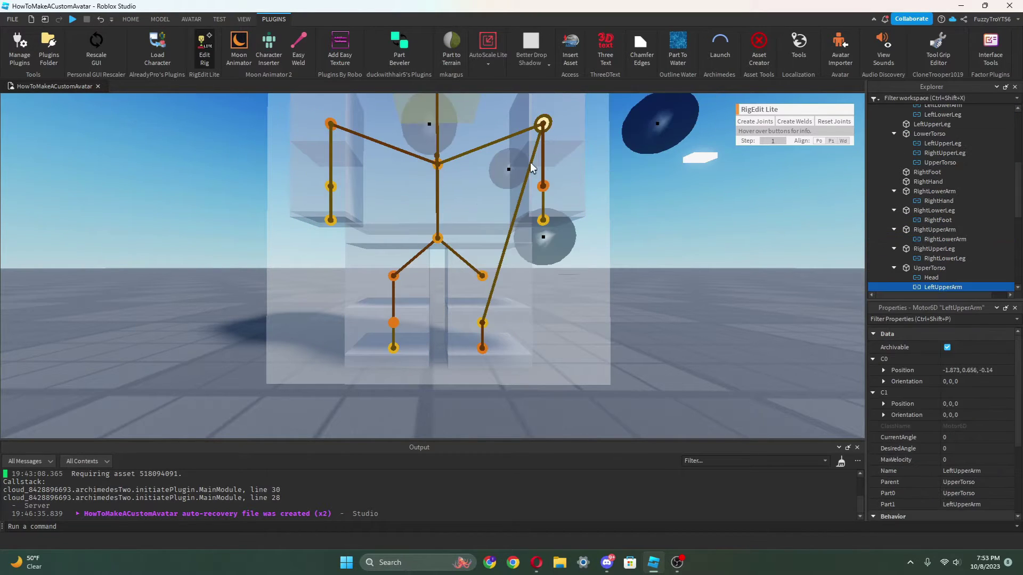
pyautogui.click(483, 322)
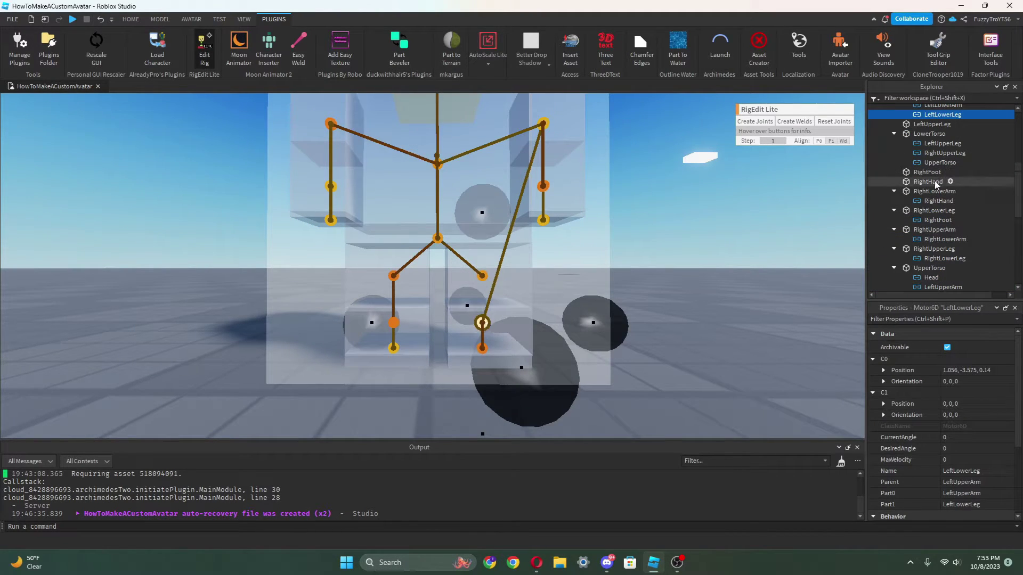
pyautogui.scroll(2, 936, 183)
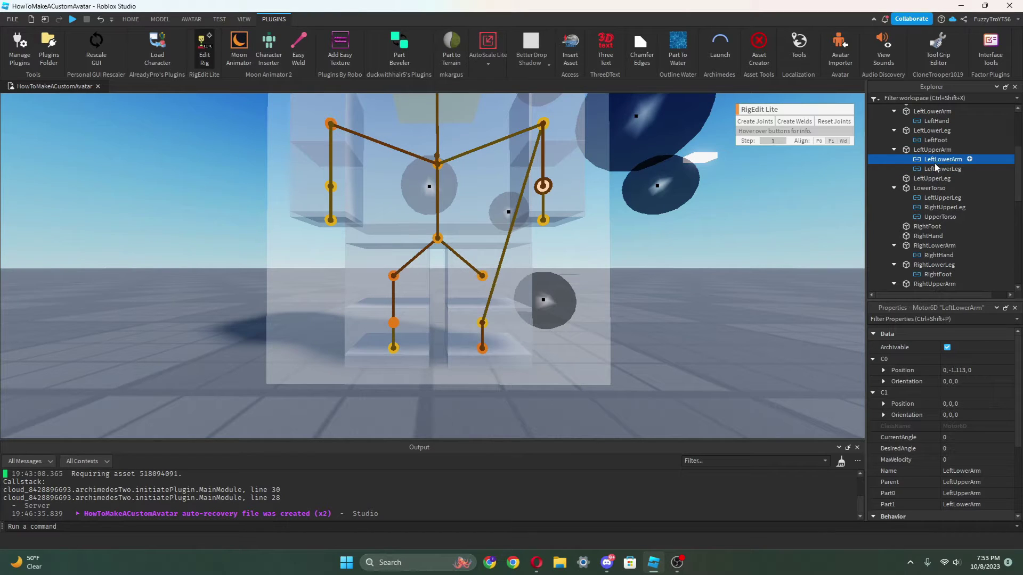
pyautogui.press('Delete')
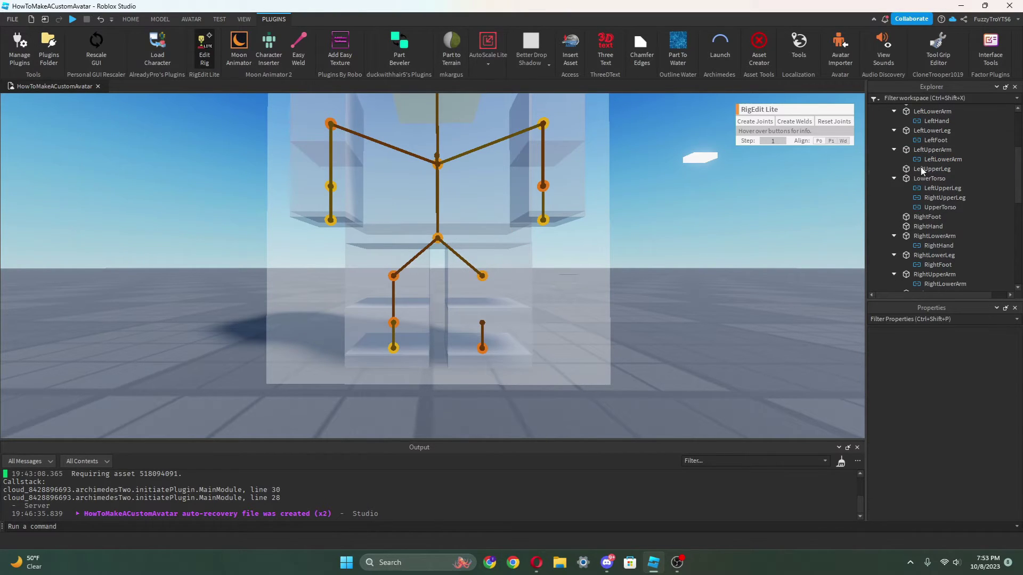
# Step: Create a joint from LeftUpperLeg to LeftLowerLeg and exit the Edit Rig tool
pyautogui.click(481, 277)
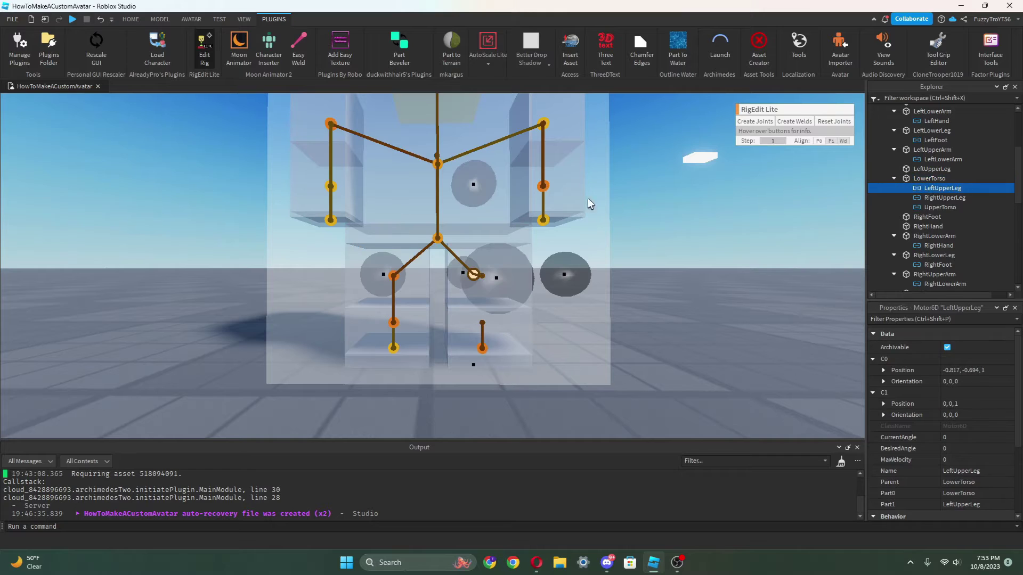
pyautogui.scroll(1, 929, 198)
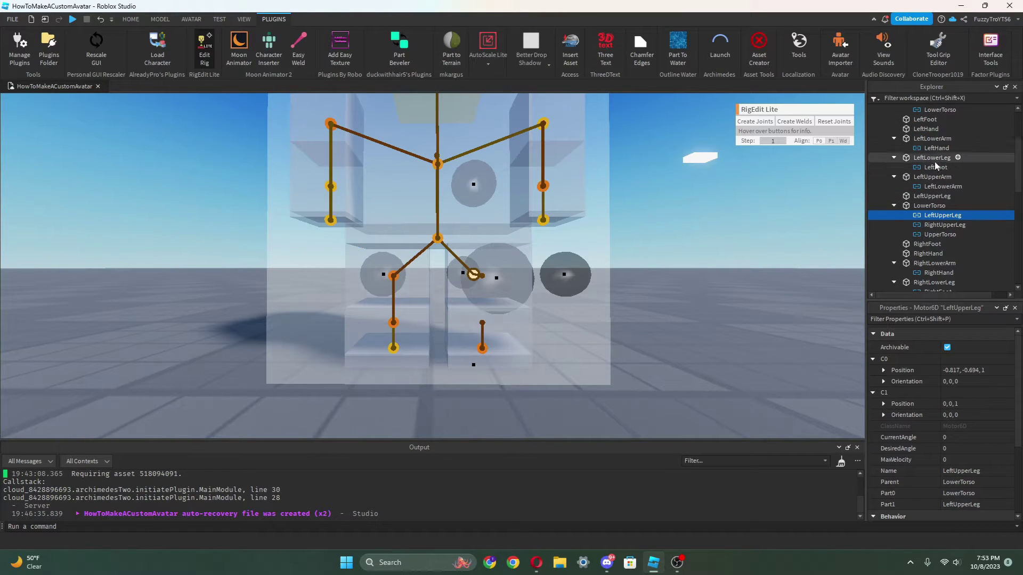
pyautogui.click(933, 196)
pyautogui.scroll(1, 937, 196)
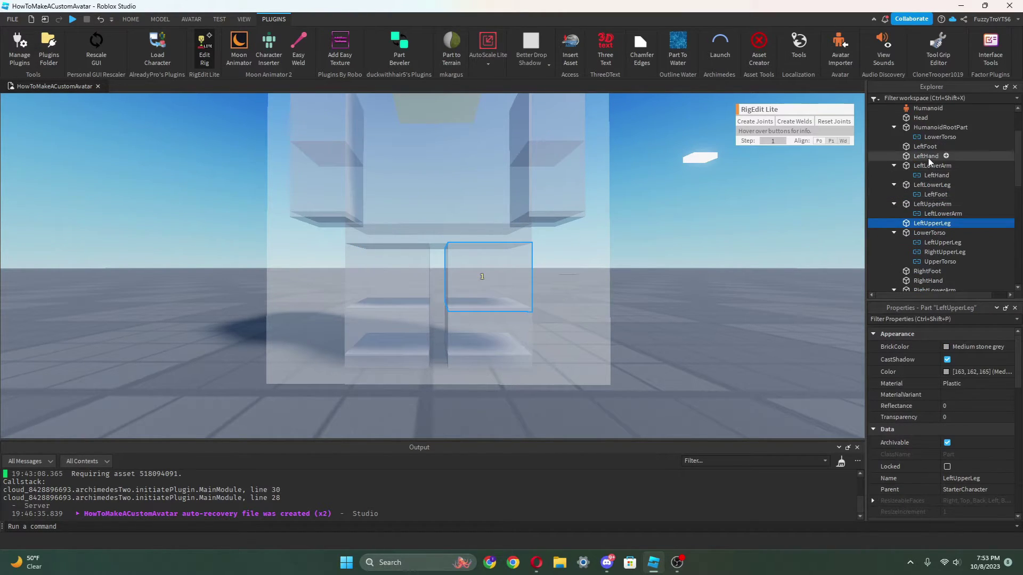
pyautogui.click(755, 122)
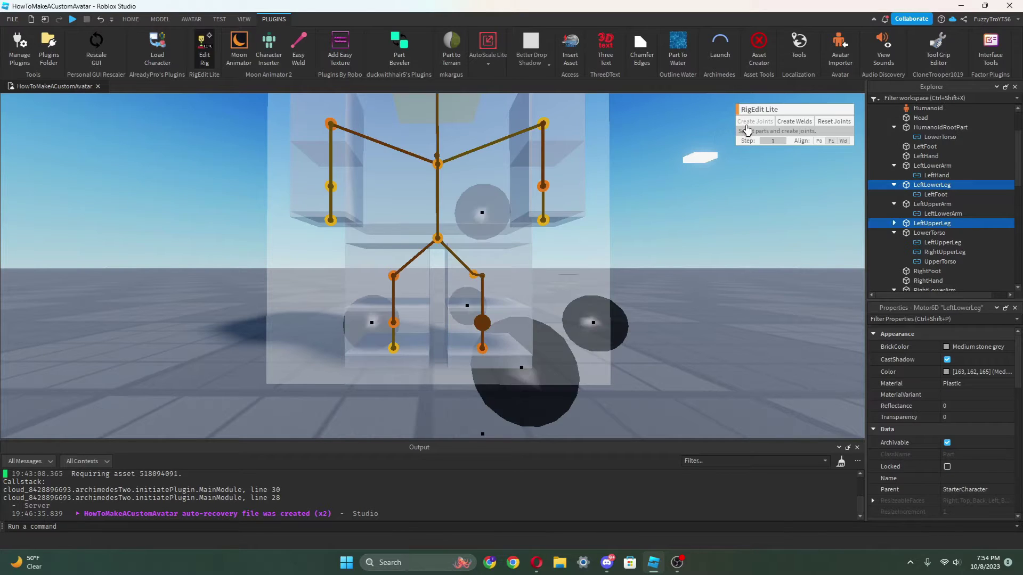
pyautogui.scroll(-10, 560, 288)
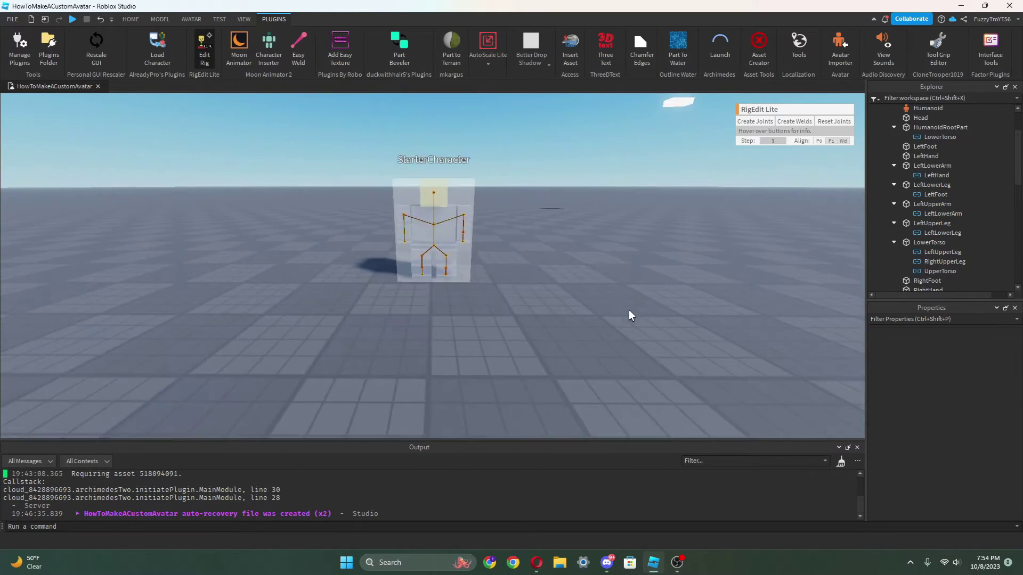
pyautogui.scroll(5, 628, 316)
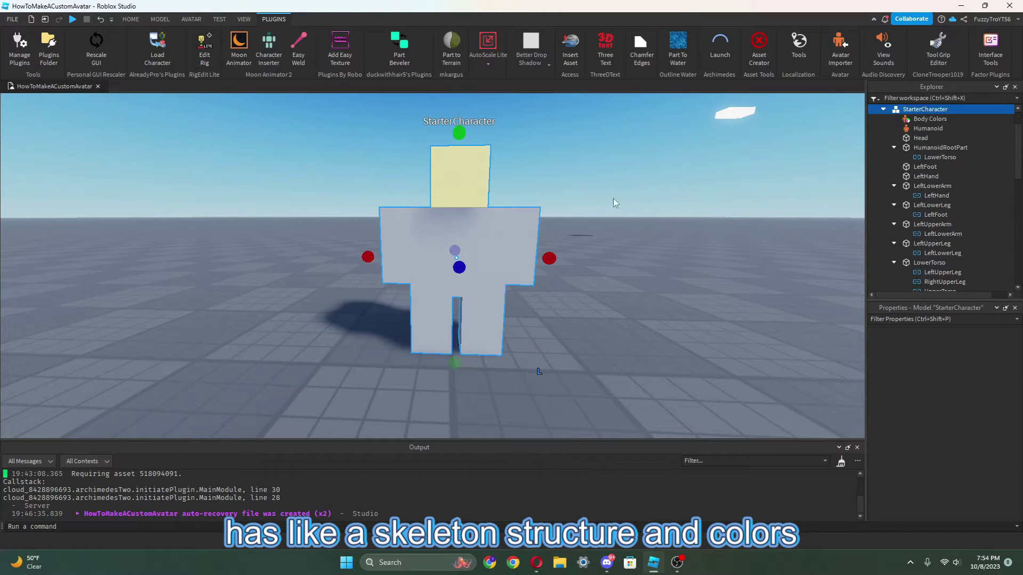
# Step: Try removing the Body Colors object from the StarterCharacter model, and undo the removal
pyautogui.click(923, 120)
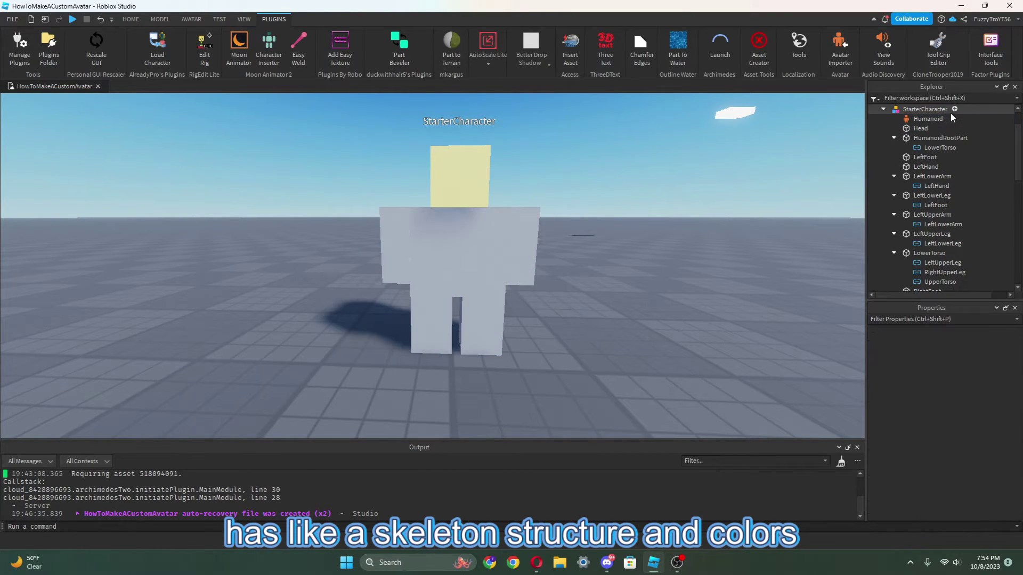
pyautogui.click(927, 109)
pyautogui.hotkey('ctrl', 'z')
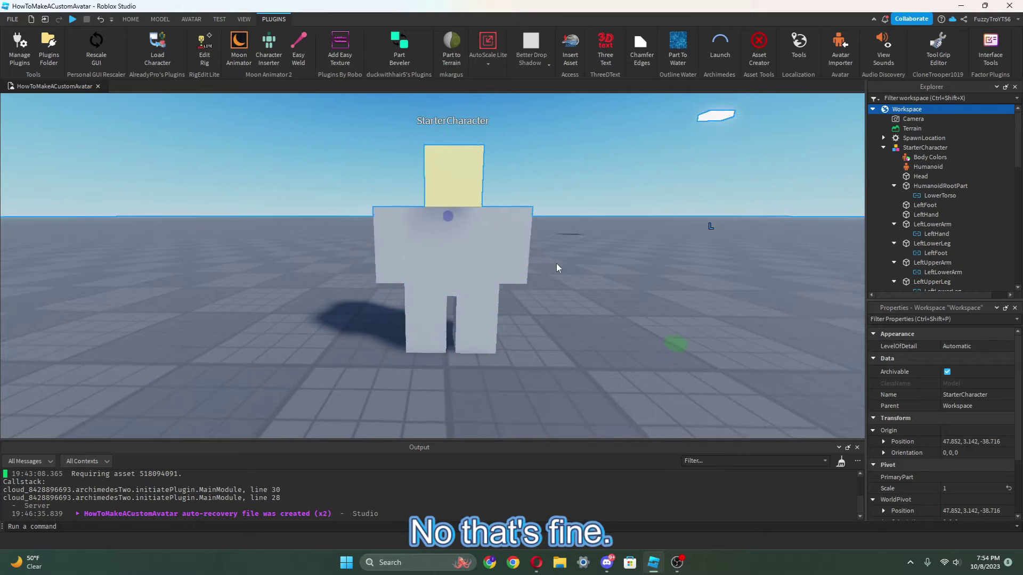
pyautogui.scroll(-3, 556, 263)
pyautogui.scroll(3, 621, 233)
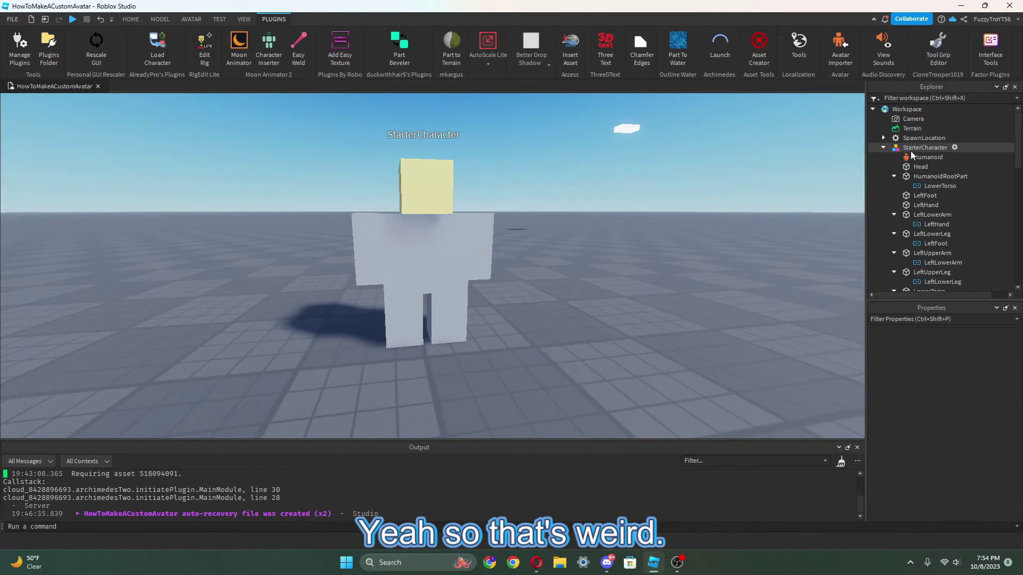
# Step: Set the Head part's BrickColor to the same grey as the other body parts
pyautogui.click(921, 166)
pyautogui.click(953, 346)
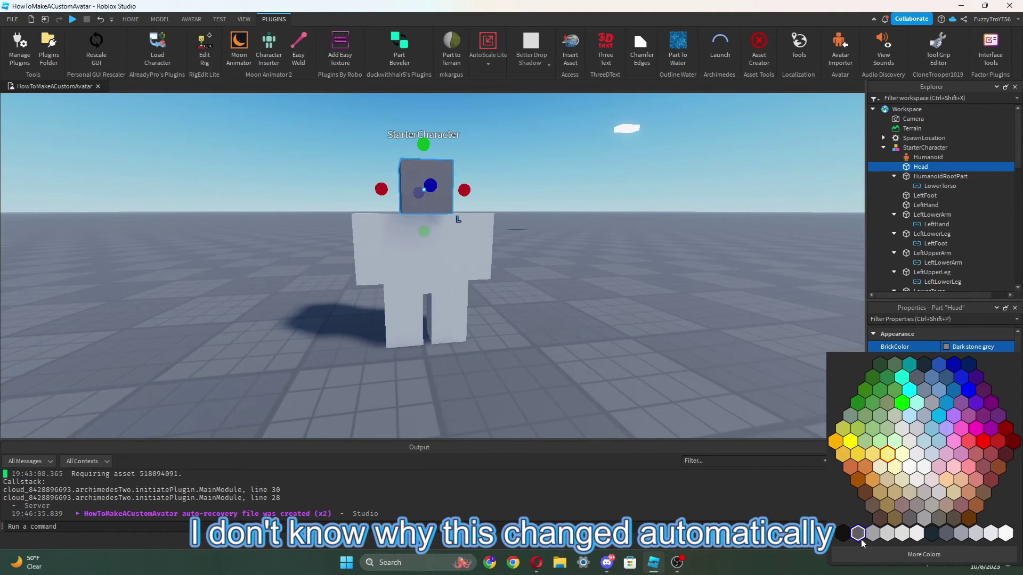
pyautogui.click(719, 255)
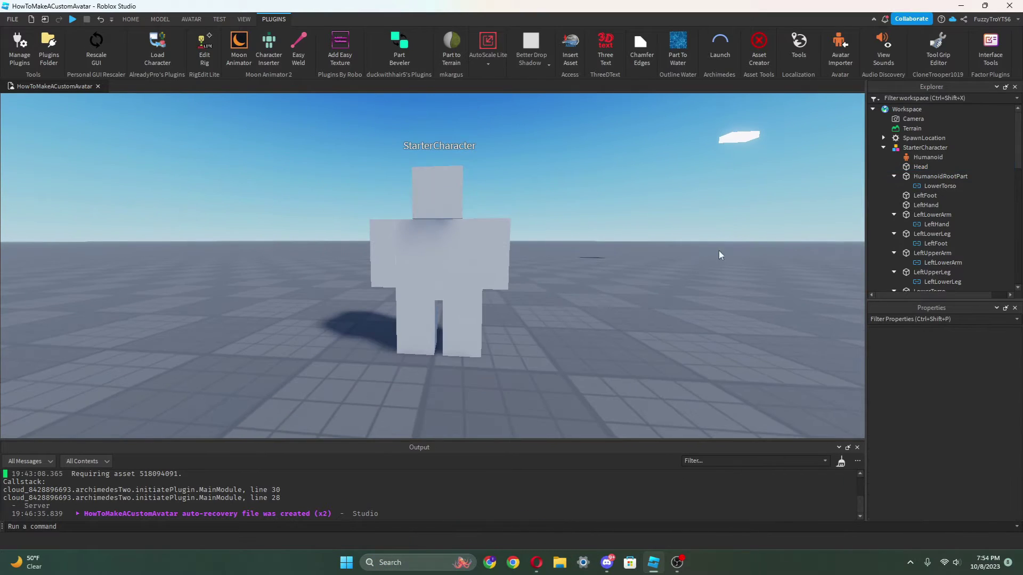
# Step: Collapse the expanded body parts inside StarterCharacter in the Explorer to hide their joints
pyautogui.doubleClick(887, 178)
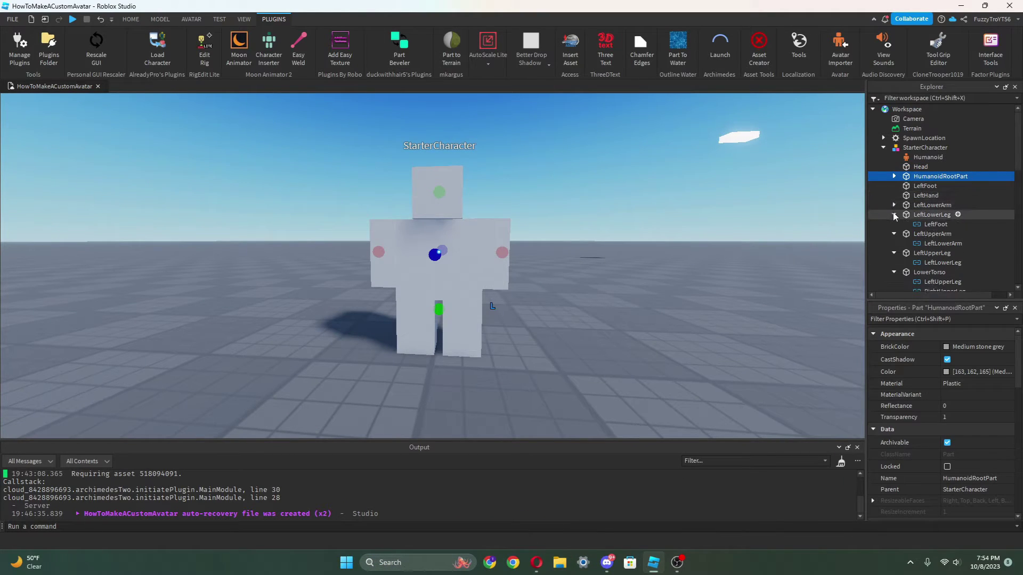
pyautogui.scroll(-2, 918, 161)
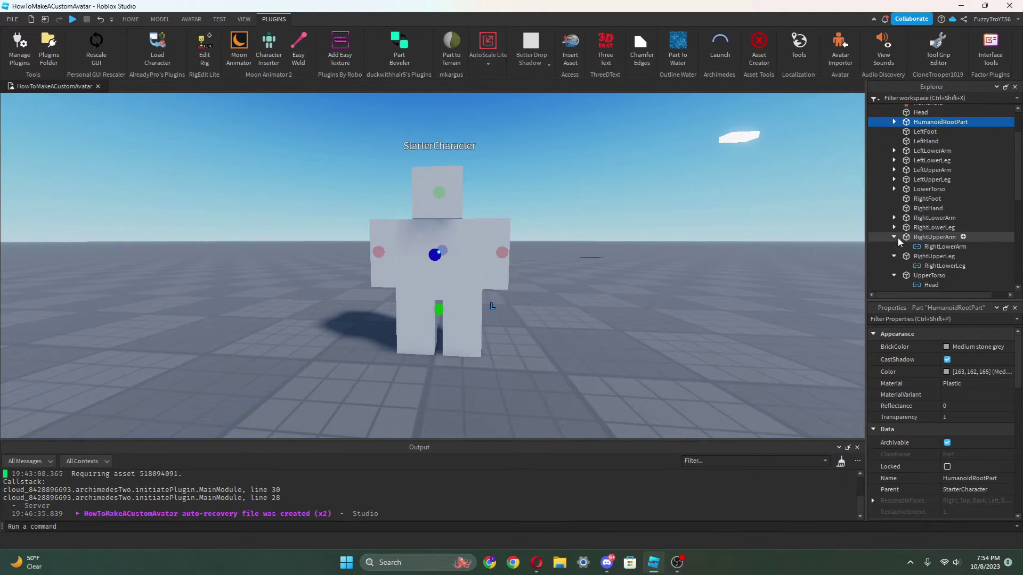
pyautogui.scroll(2, 893, 257)
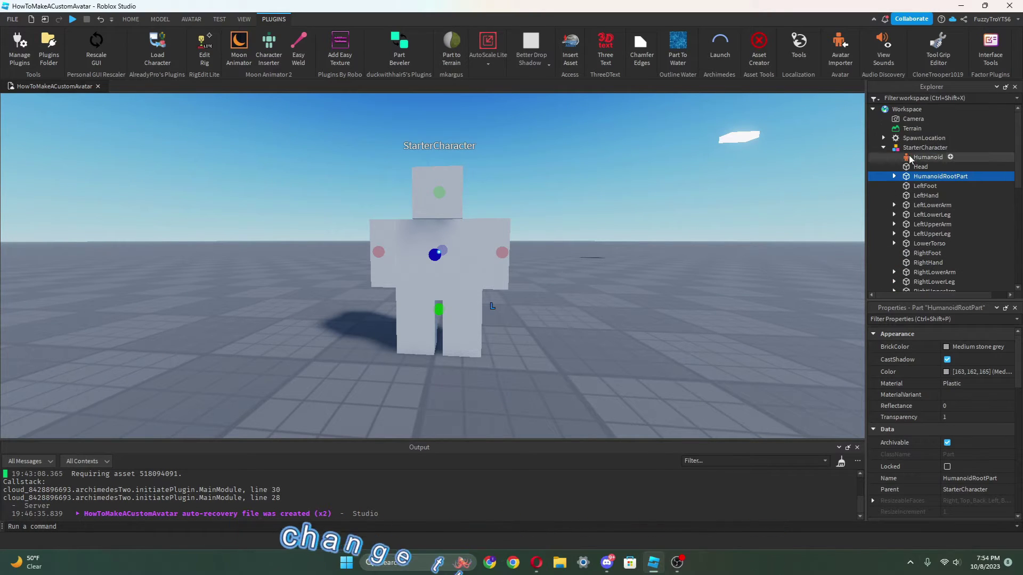
# Step: Set the Humanoid's RigType to R15 and paste the Body Colors object into StarterCharacter
pyautogui.click(927, 157)
pyautogui.scroll(-3, 912, 382)
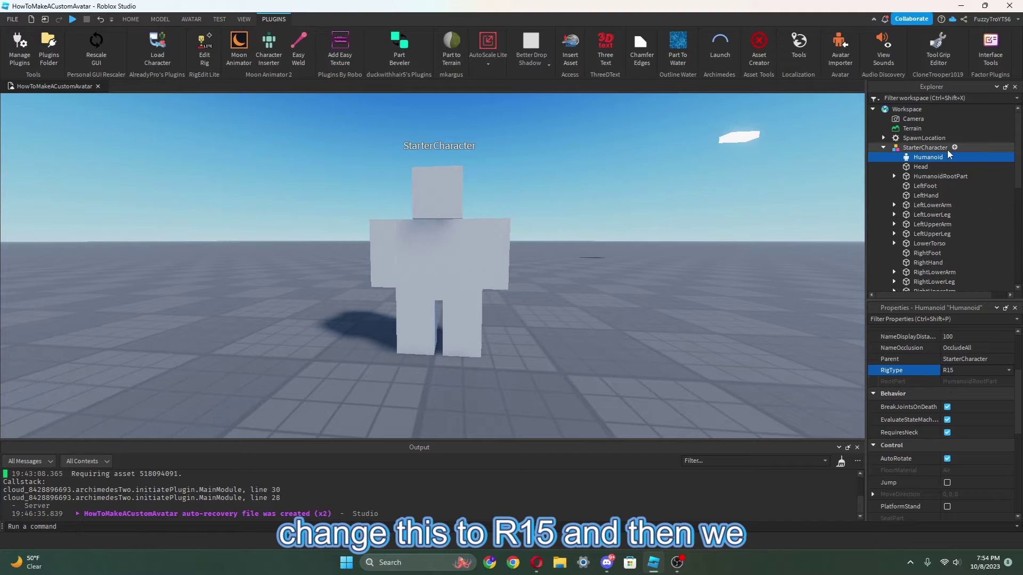
pyautogui.click(925, 148)
pyautogui.hotkey('ctrl', 'v')
# Step: Examine the coloured StarterCharacter model in the viewport from near and far
pyautogui.scroll(5, 544, 239)
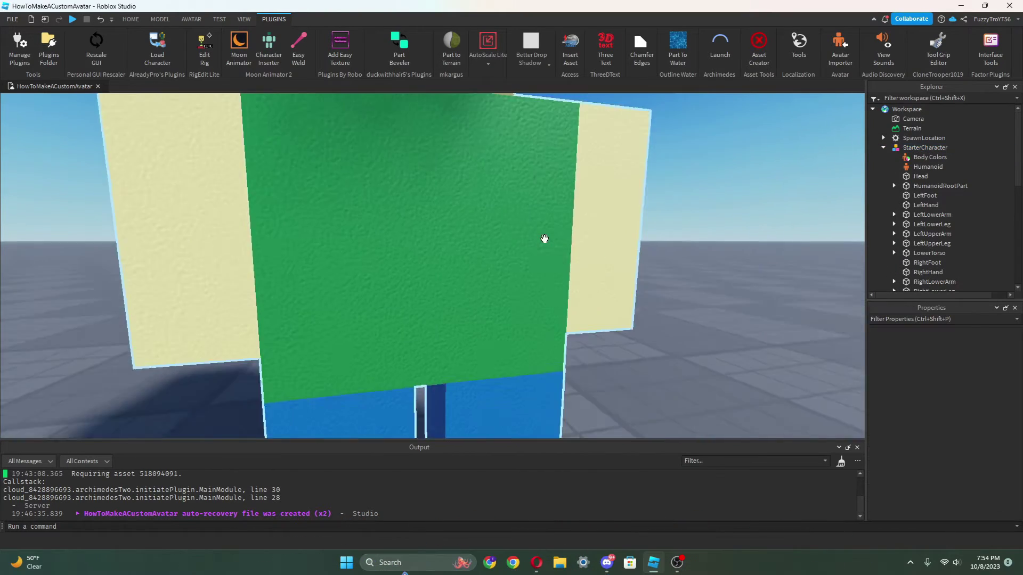
pyautogui.scroll(-5, 544, 239)
pyautogui.scroll(5, 543, 238)
pyautogui.moveTo(543, 237); pyautogui.dragTo(545, 244, button='right')
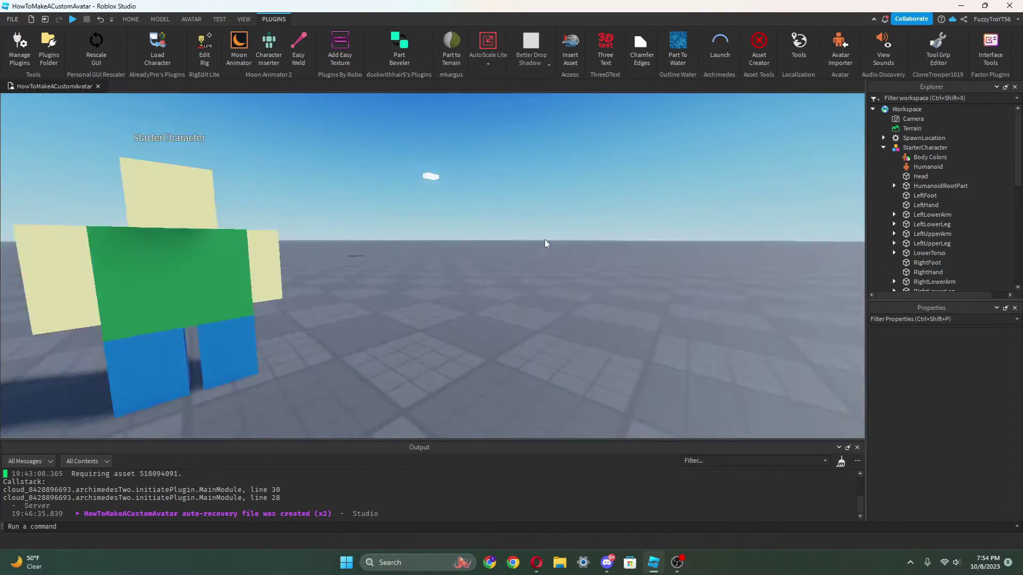
pyautogui.scroll(-3, 544, 243)
pyautogui.click(456, 298)
pyautogui.moveTo(456, 298); pyautogui.dragTo(561, 267, button='right')
pyautogui.scroll(2, 561, 267)
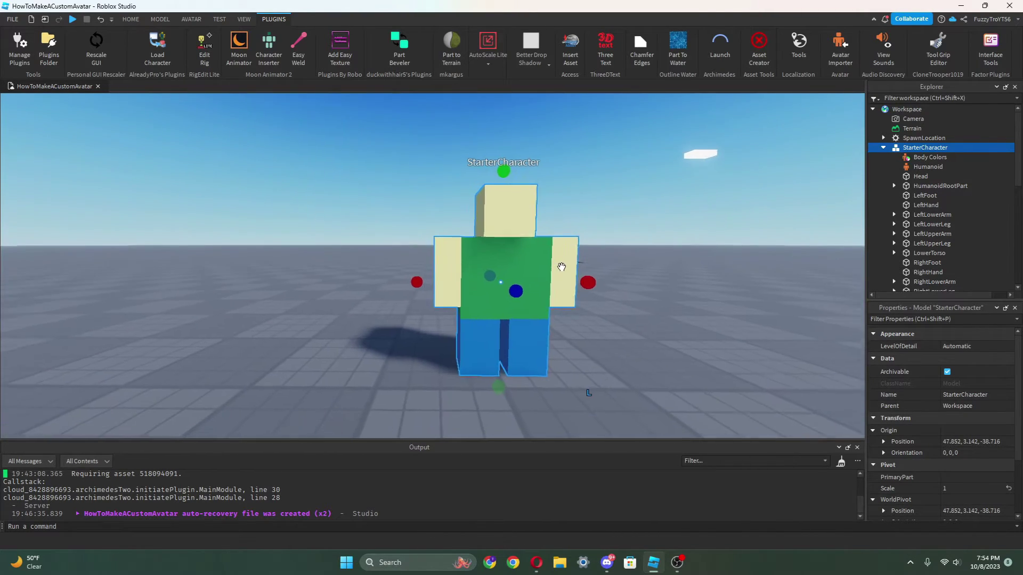
pyautogui.scroll(2, 561, 267)
pyautogui.scroll(-2, 923, 159)
# Step: Enable CanCollide for the HumanoidRootPart, LowerTorso and UpperTorso of StarterCharacter together
pyautogui.click(923, 151)
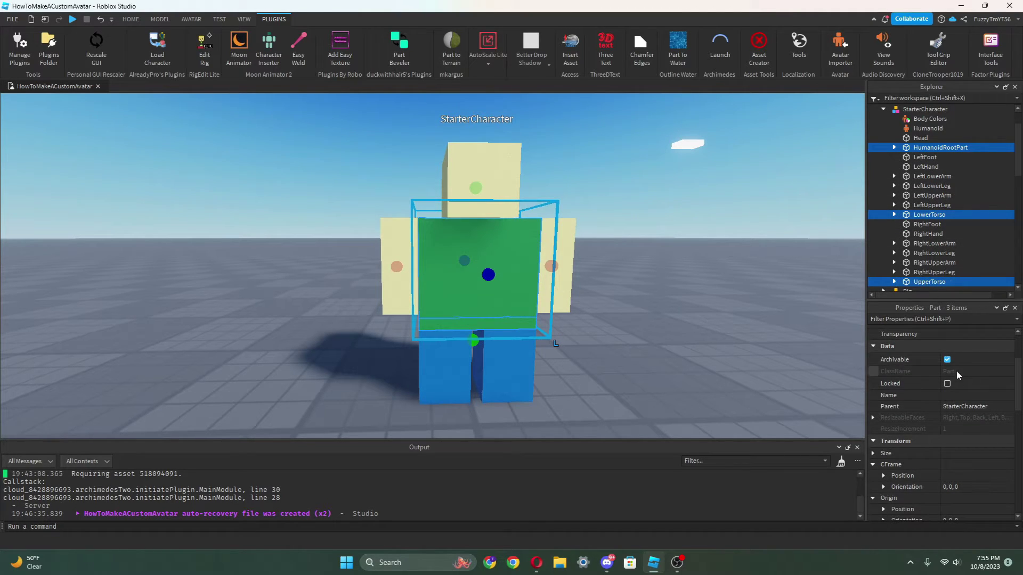
pyautogui.scroll(-3, 956, 431)
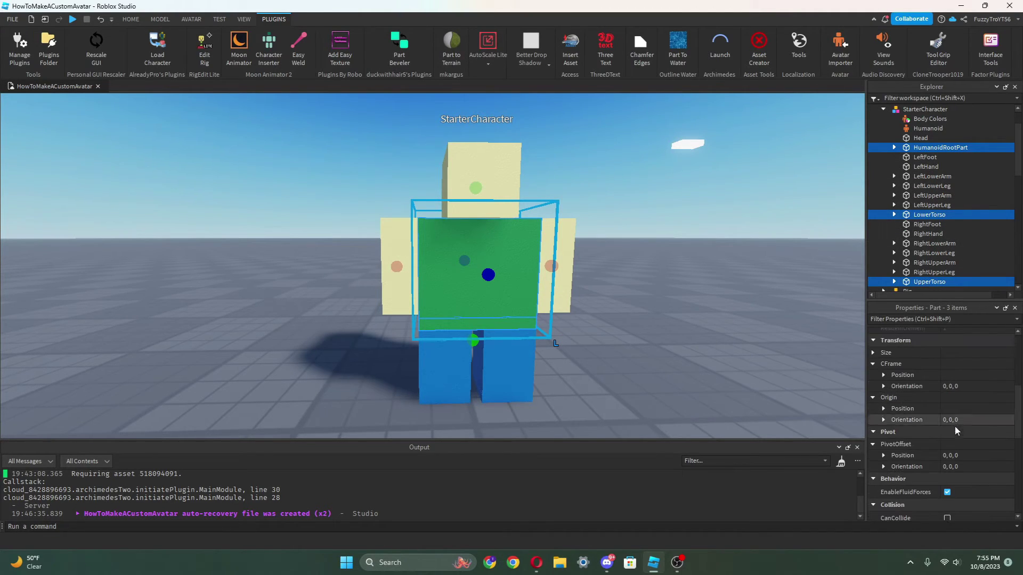
pyautogui.click(948, 518)
pyautogui.click(815, 383)
pyautogui.scroll(-2, 815, 383)
# Step: Move the StarterCharacter model from Workspace into StarterPlayer and run a short playtest of the avatar
pyautogui.click(925, 109)
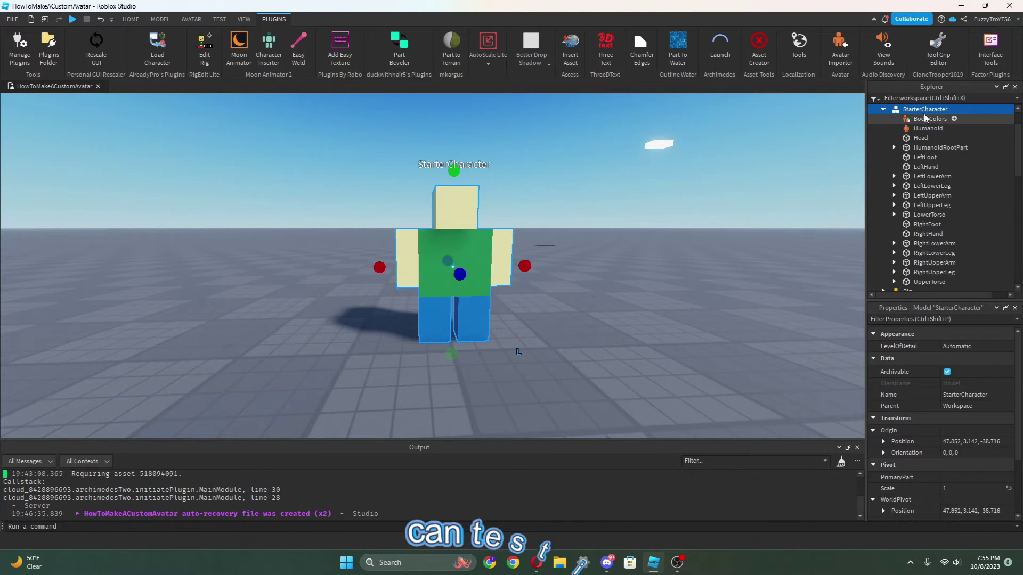
pyautogui.moveTo(925, 110); pyautogui.dragTo(910, 229)
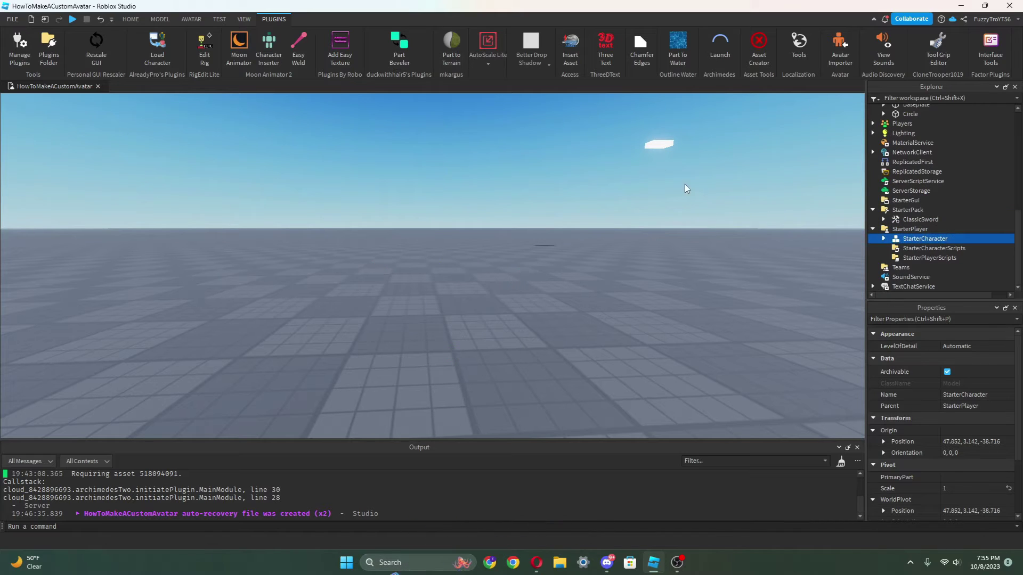
pyautogui.press('F5')
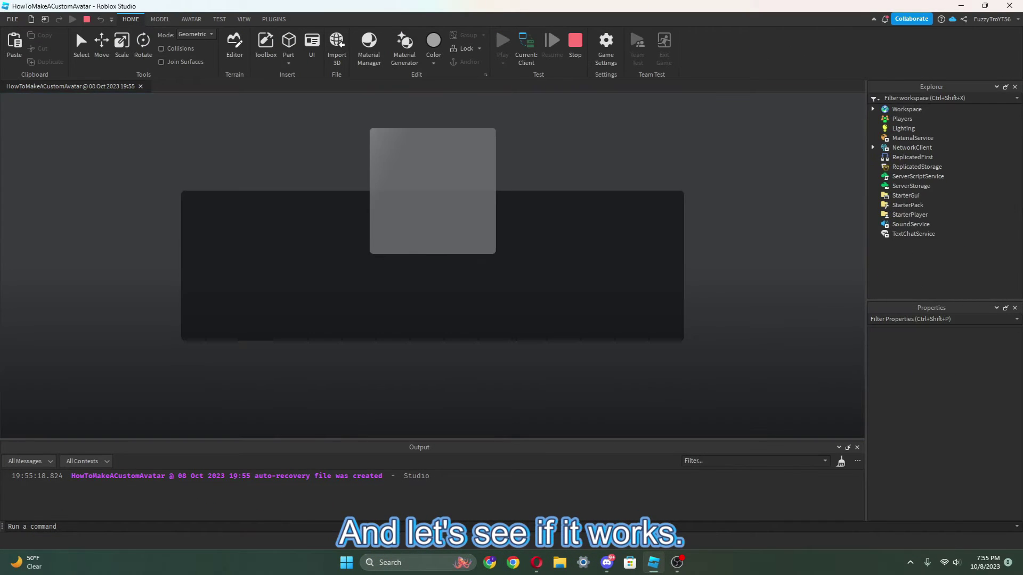
pyautogui.press('s')
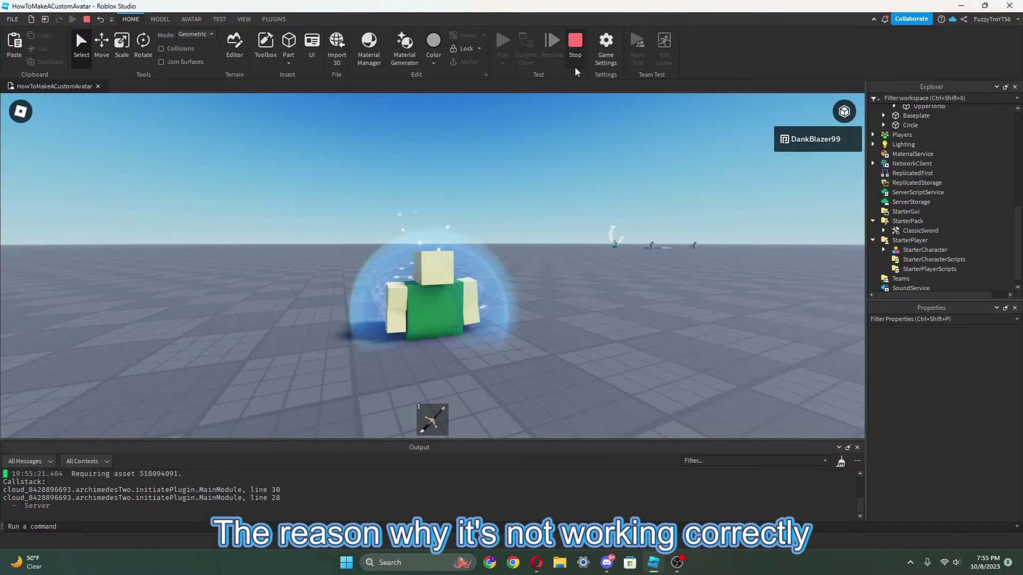
pyautogui.click(575, 64)
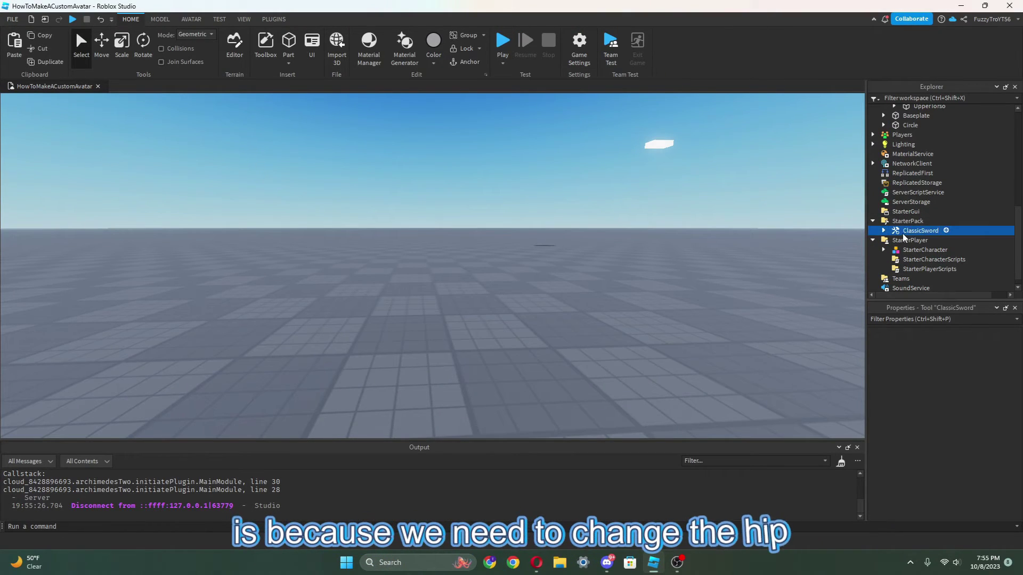
# Step: Move StarterCharacter back into Workspace and set its Humanoid's HipHeight to 2
pyautogui.moveTo(906, 249); pyautogui.dragTo(912, 137)
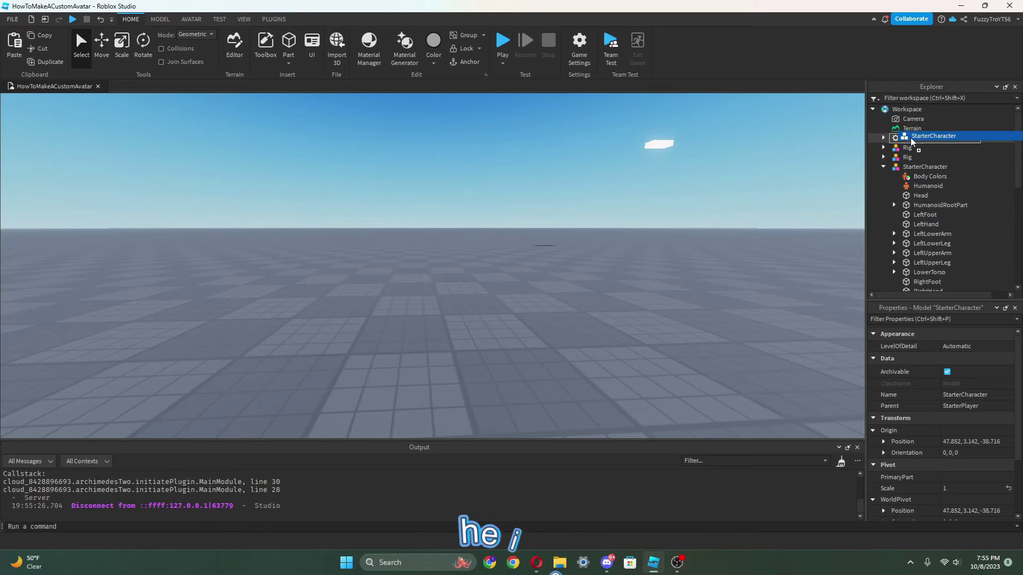
pyautogui.scroll(-6, 916, 213)
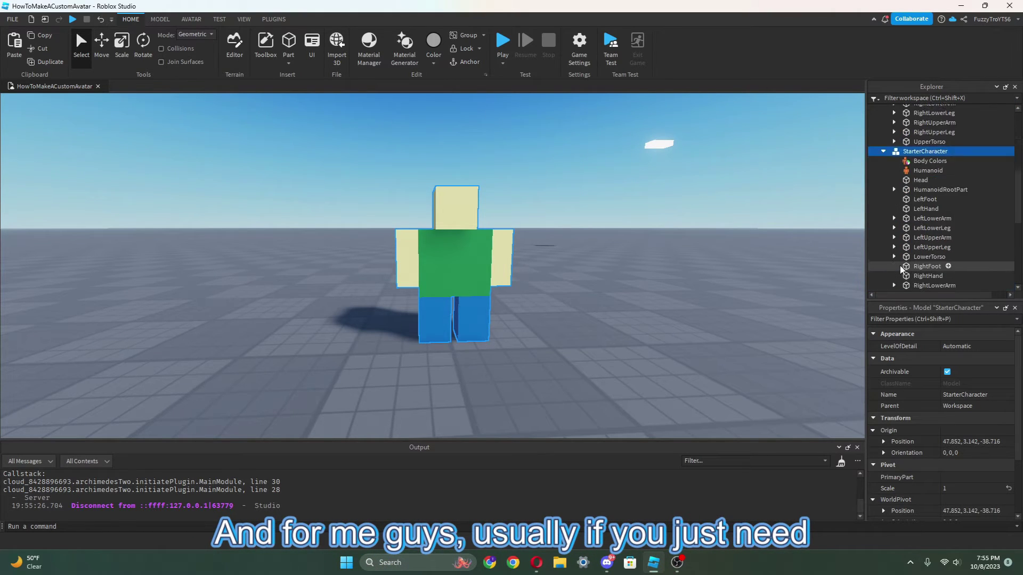
pyautogui.click(928, 143)
pyautogui.scroll(-5, 953, 446)
pyautogui.scroll(-3, 953, 458)
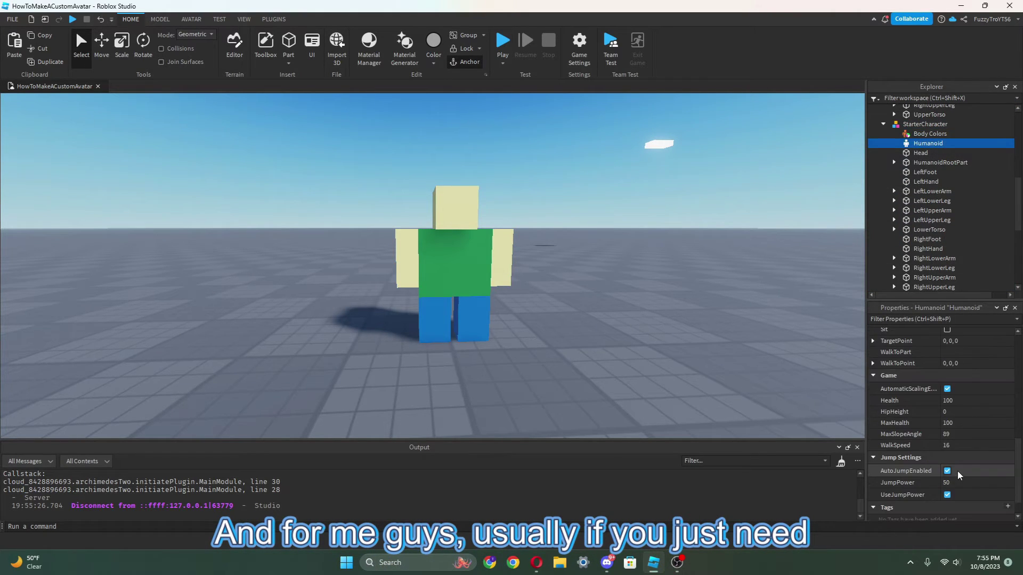
pyautogui.click(954, 411)
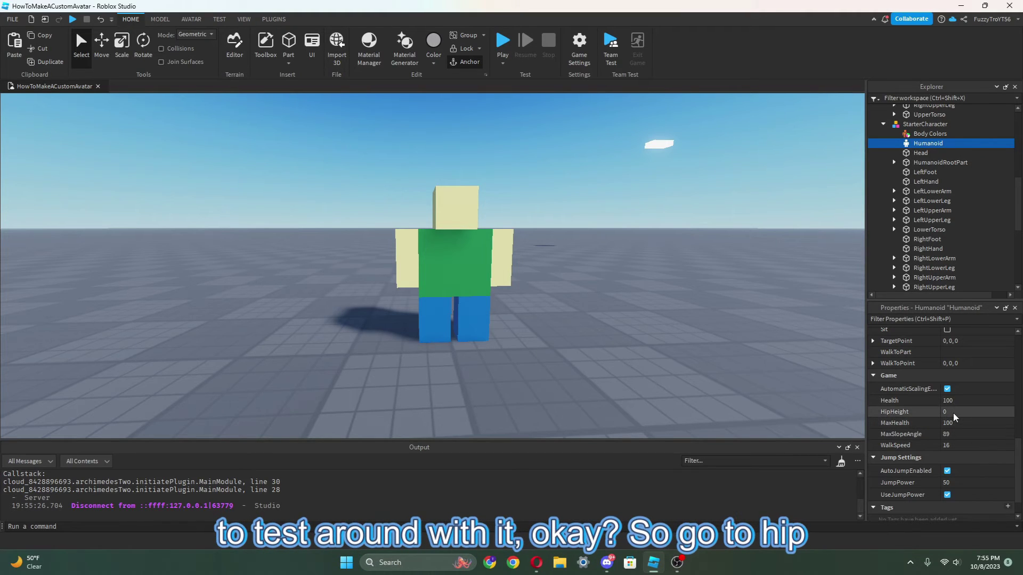
pyautogui.press('BackSpace')
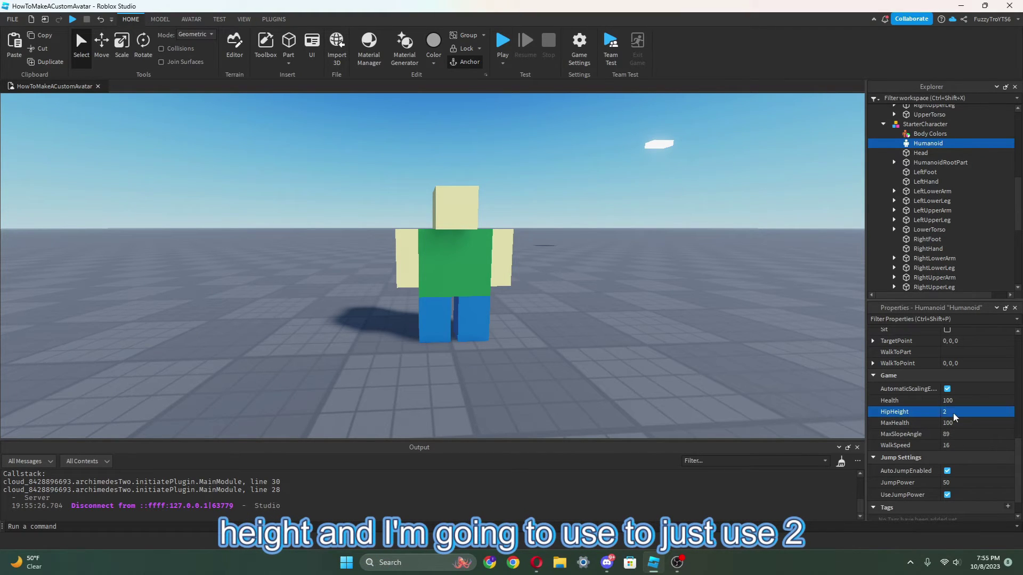
# Step: Return StarterCharacter to StarterPlayer and playtest the avatar with the new hip height
pyautogui.moveTo(924, 123); pyautogui.dragTo(909, 230)
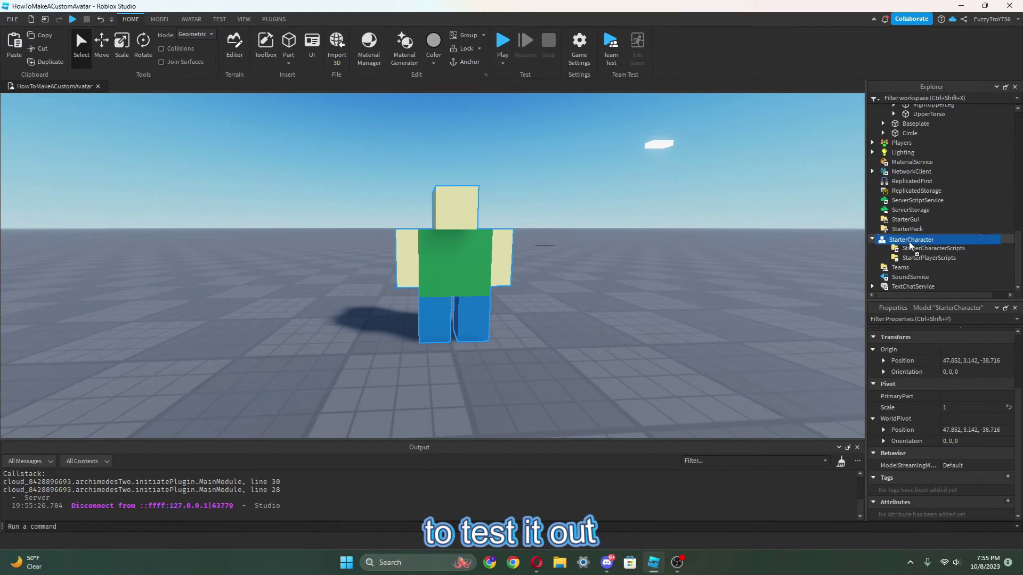
pyautogui.click(503, 40)
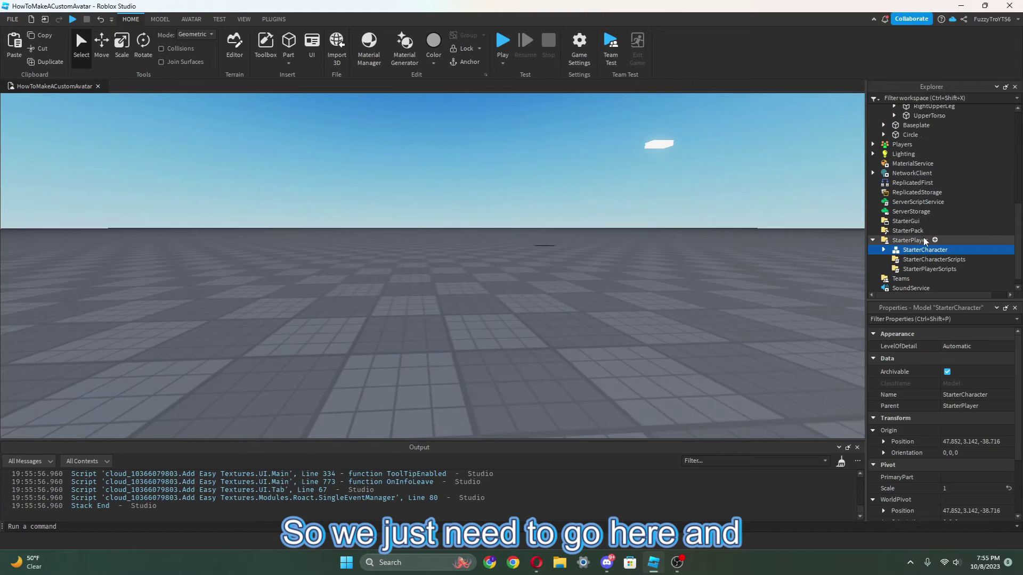
# Step: Set the Humanoid's HipHeight to 2.1 with StarterCharacter in Workspace, and return the model to StarterPlayer
pyautogui.moveTo(918, 249); pyautogui.dragTo(906, 111)
pyautogui.click(928, 224)
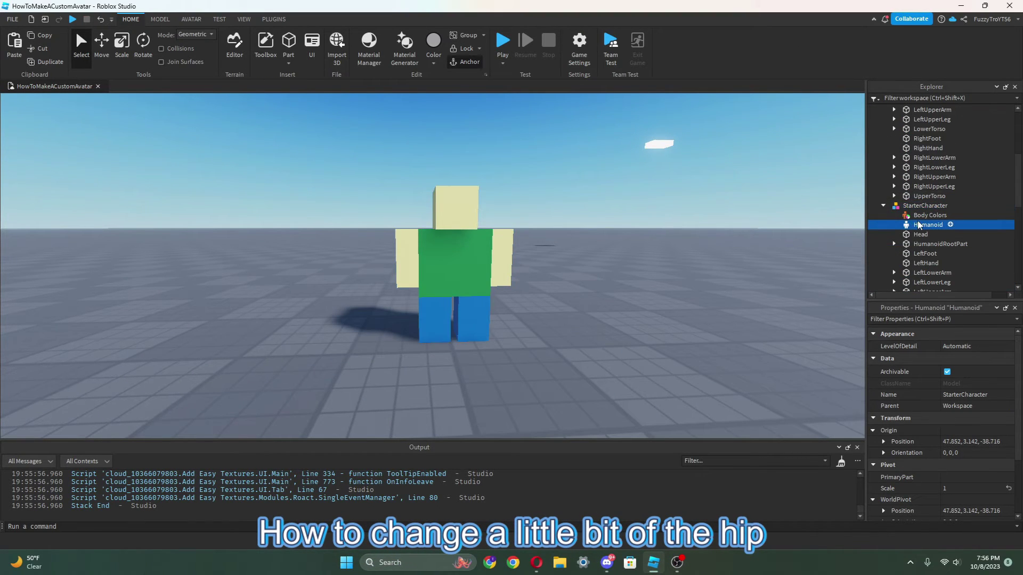
pyautogui.scroll(-5, 963, 405)
pyautogui.scroll(-5, 962, 404)
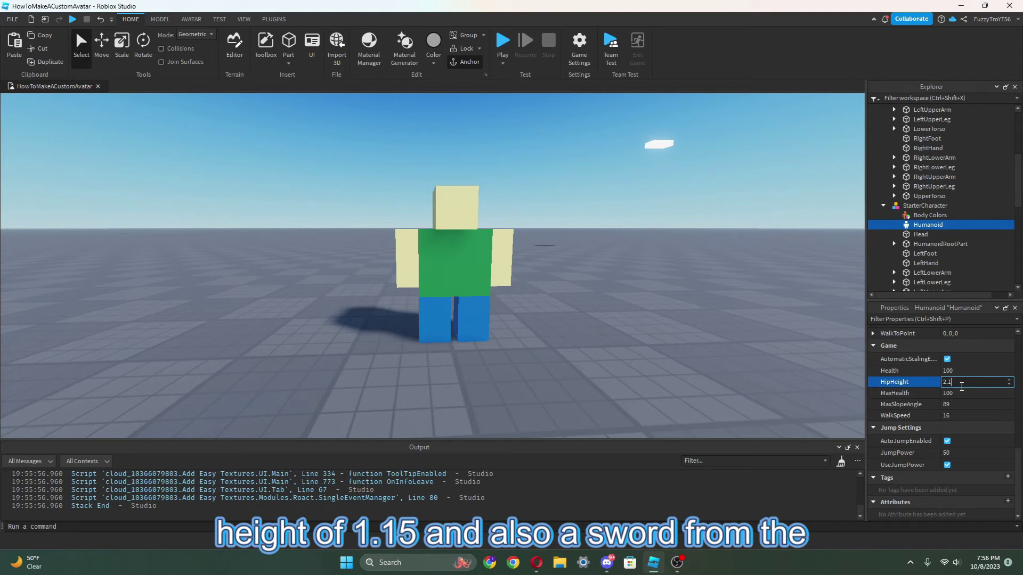
pyautogui.moveTo(924, 206); pyautogui.dragTo(919, 238)
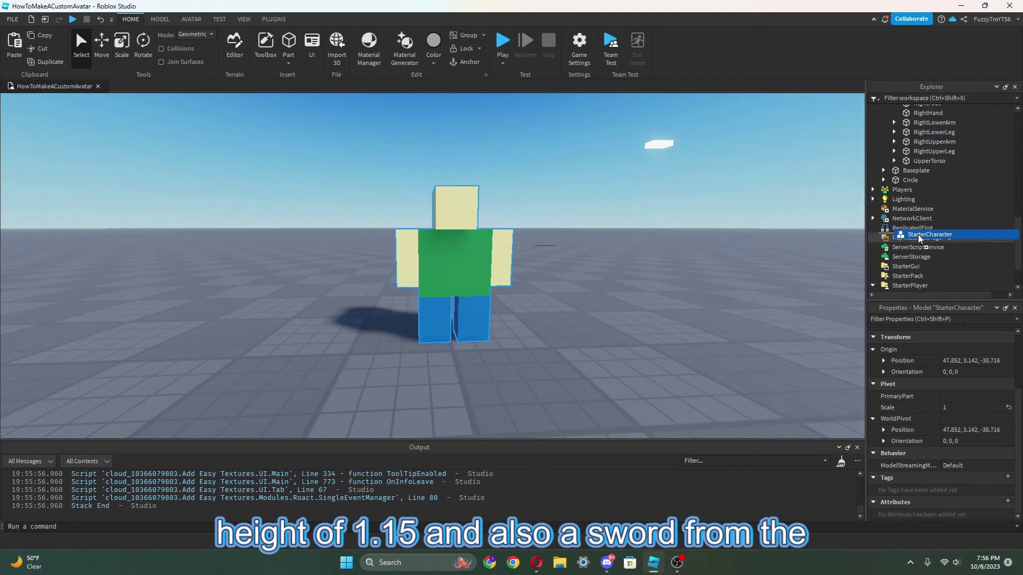
pyautogui.moveTo(911, 290)
pyautogui.mouseDown()
pyautogui.moveTo(911, 259)
pyautogui.moveTo(910, 282)
pyautogui.mouseUp()
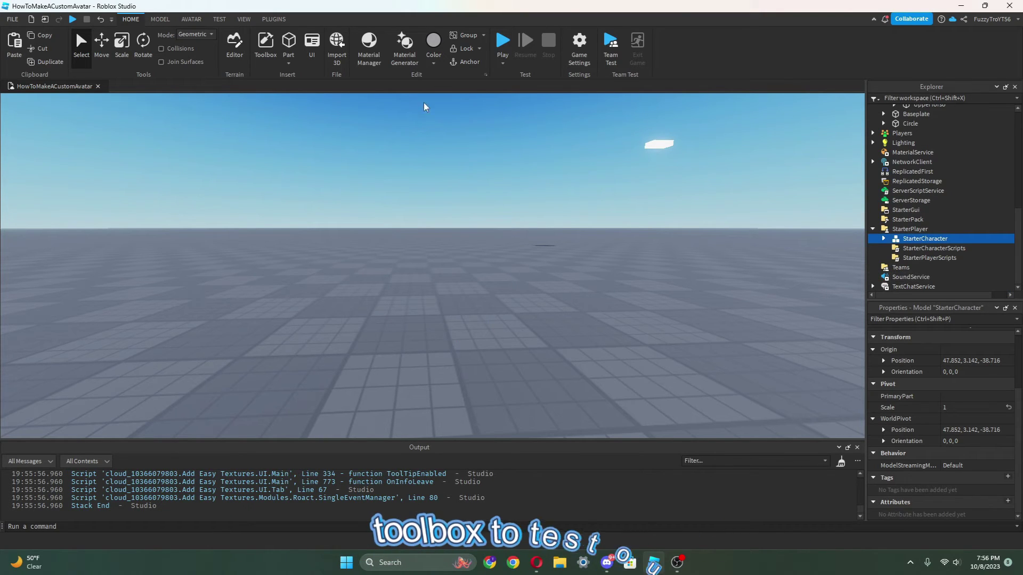
# Step: Search the Toolbox models for "sword" and insert the Sword made by Roblox into the scene
pyautogui.click(263, 43)
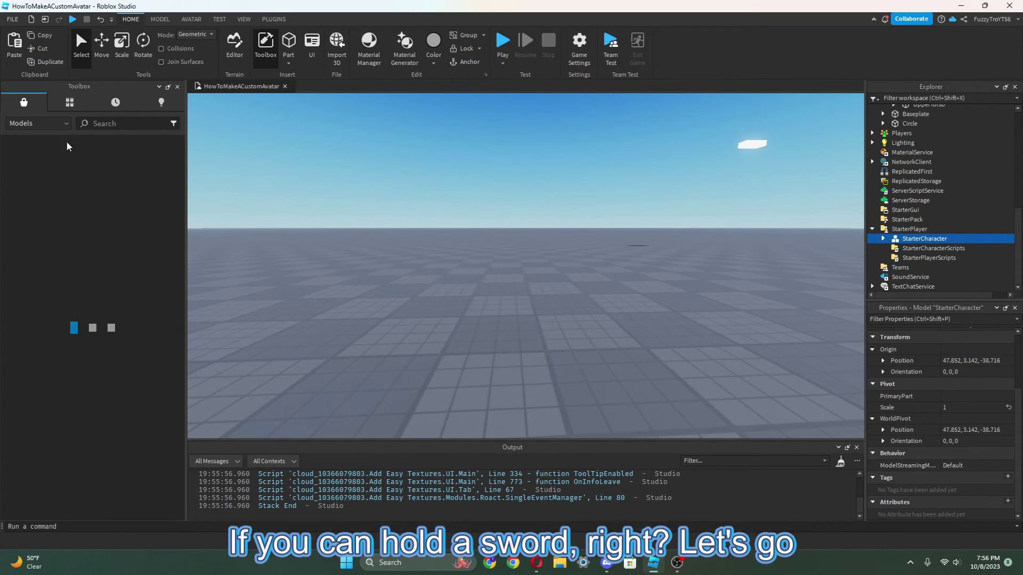
pyautogui.click(132, 127)
pyautogui.write('sword')
pyautogui.press('Return')
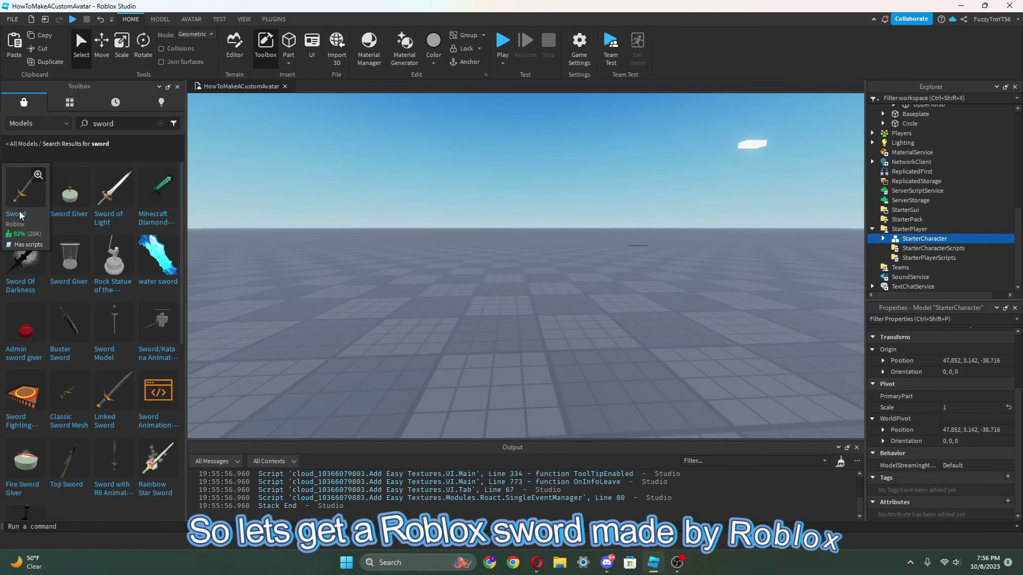
pyautogui.moveTo(24, 189); pyautogui.dragTo(605, 280)
# Step: Move the ClassicSword tool from Workspace into StarterPack and close the Toolbox
pyautogui.scroll(-4, 888, 173)
pyautogui.moveTo(936, 214); pyautogui.dragTo(918, 230)
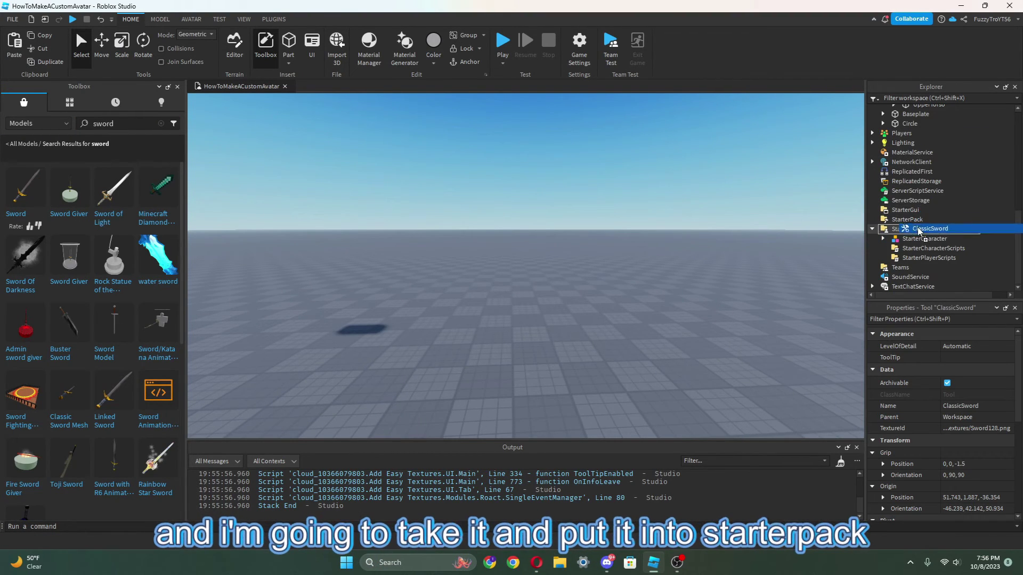
pyautogui.click(177, 87)
# Step: Playtest the avatar by walking around, swinging the equipped sword and putting it away
pyautogui.click(503, 43)
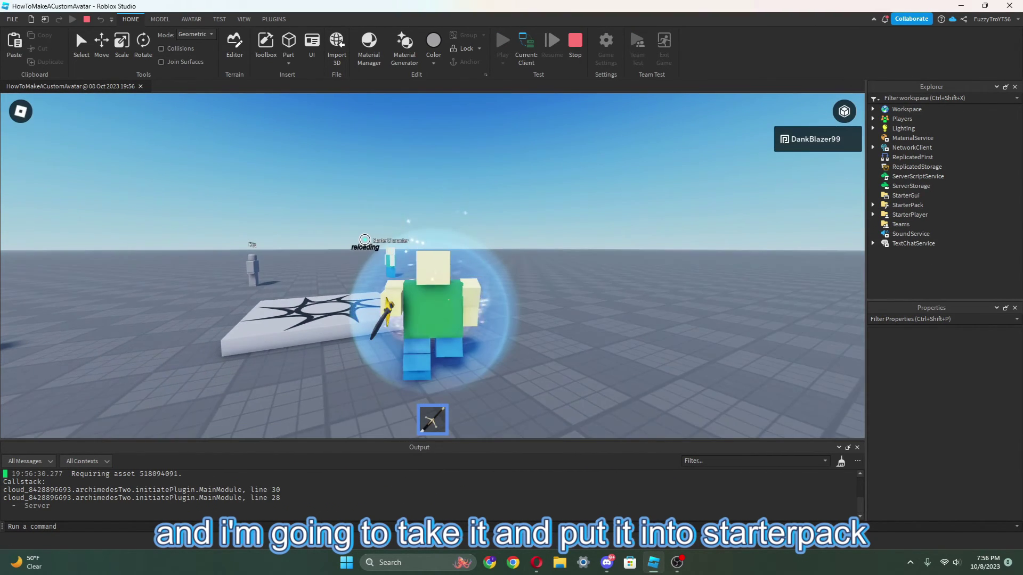
pyautogui.click(364, 240)
pyautogui.moveTo(364, 239); pyautogui.dragTo(366, 244, button='right')
pyautogui.click(363, 240)
pyautogui.click(364, 240)
pyautogui.click(365, 244)
pyautogui.press('1')
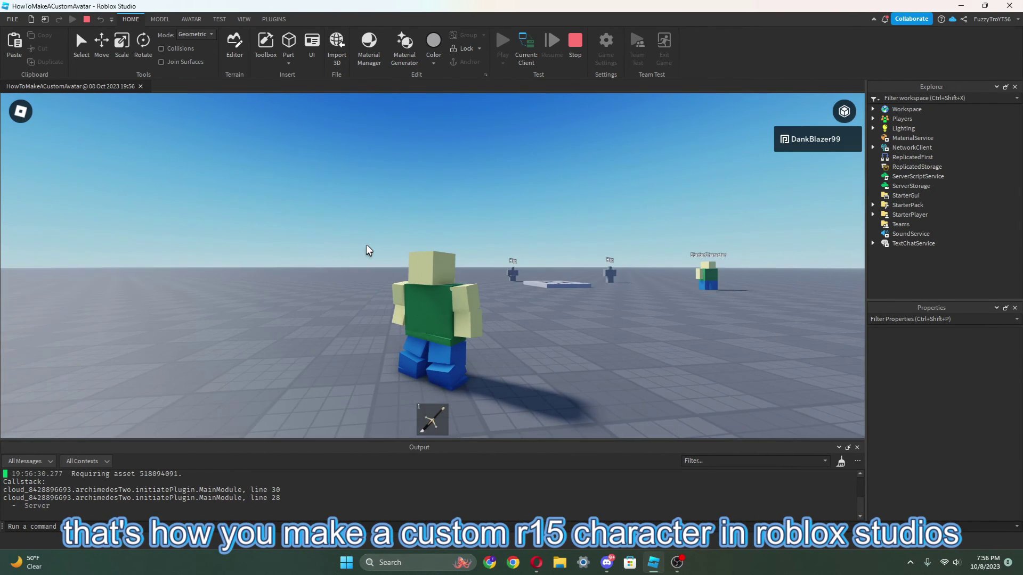